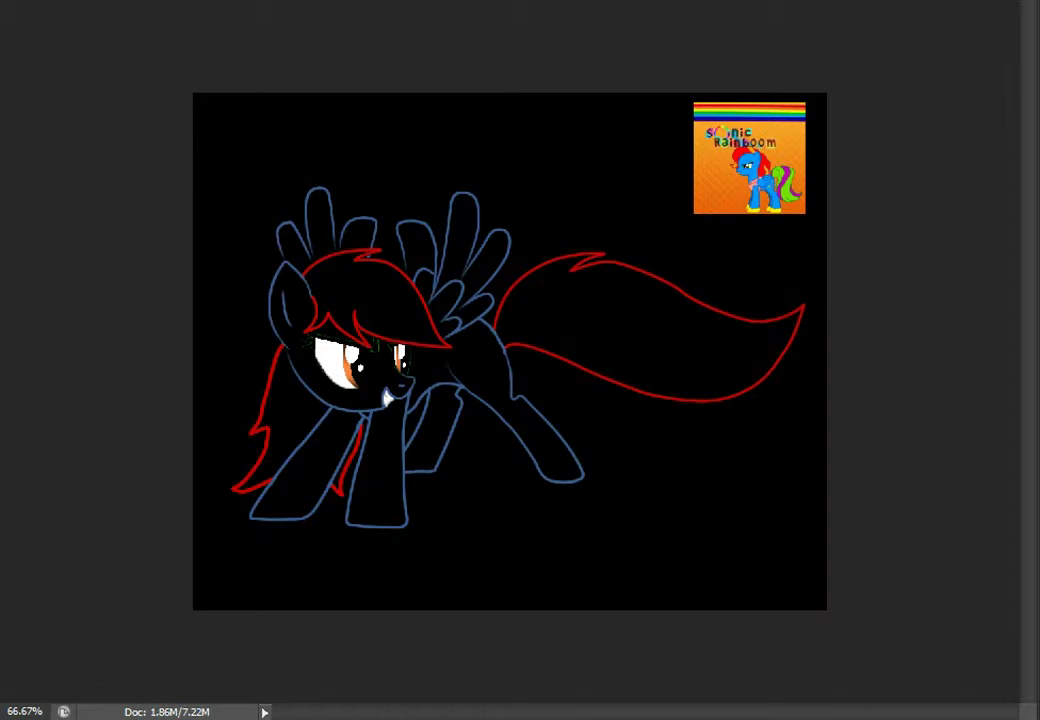
Zoom in and out to study the reference pony image beside the outlined drawing.
scroll(510, 350, up, 5)
scroll(510, 350, up, 3)
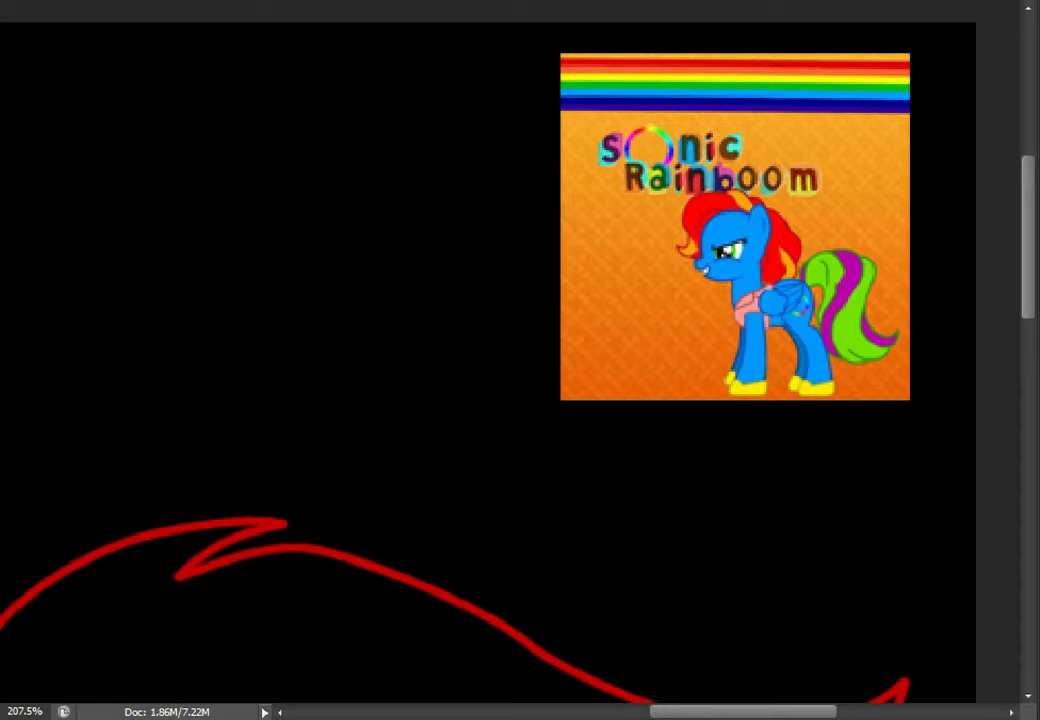
scroll(647, 503, down, 5)
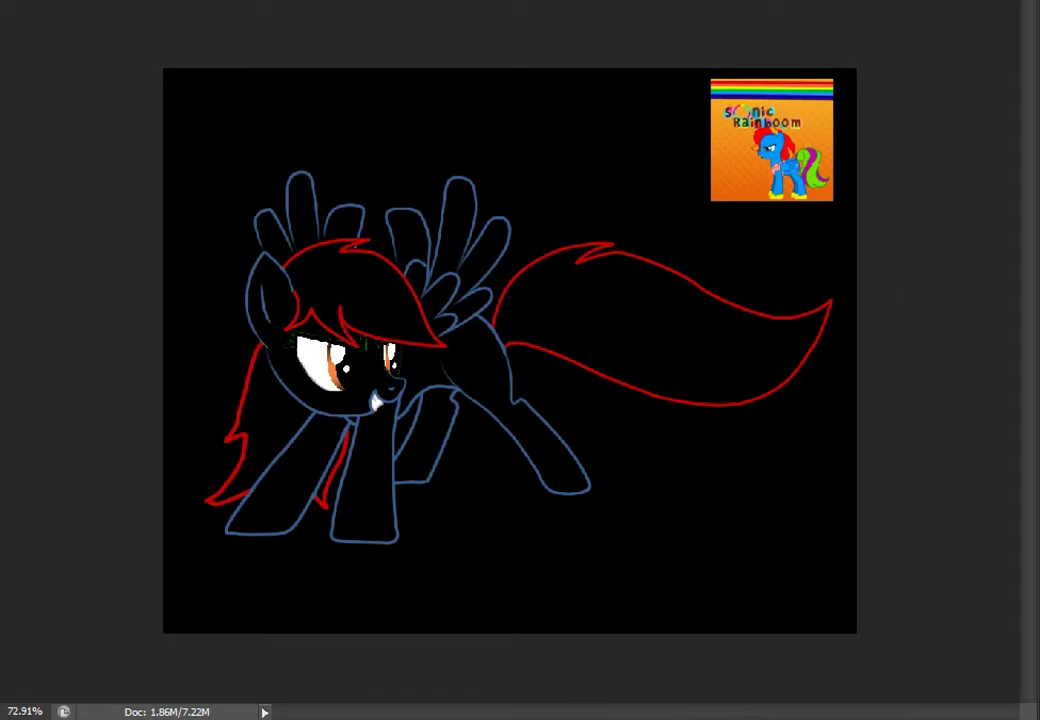
scroll(647, 503, up, 1)
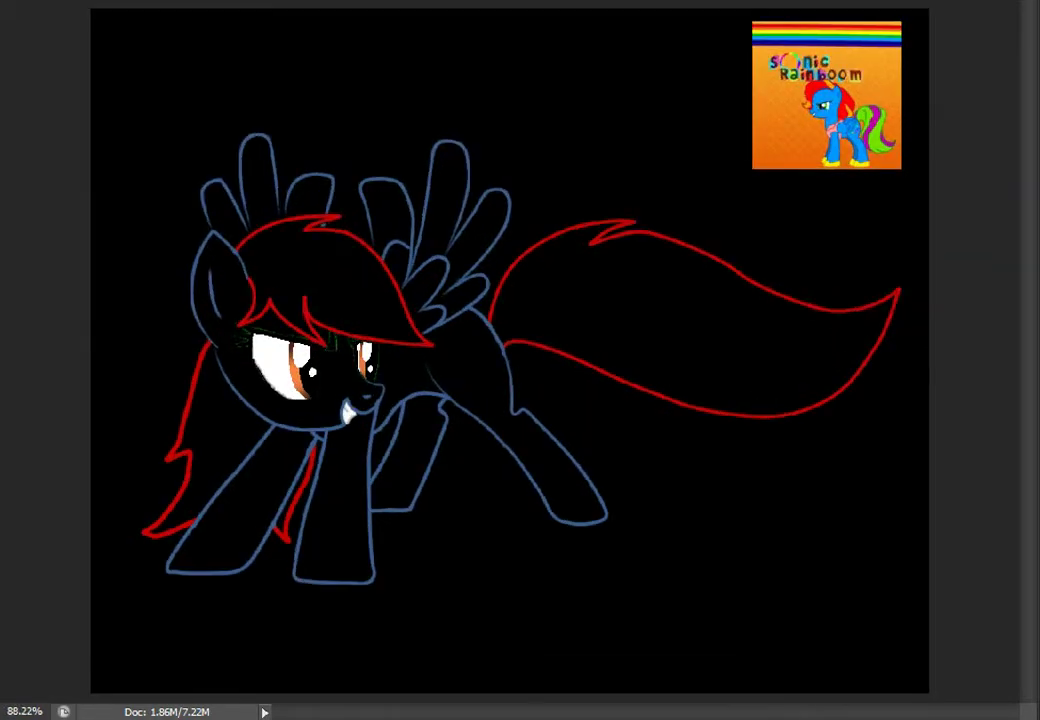
scroll(510, 355, down, 1)
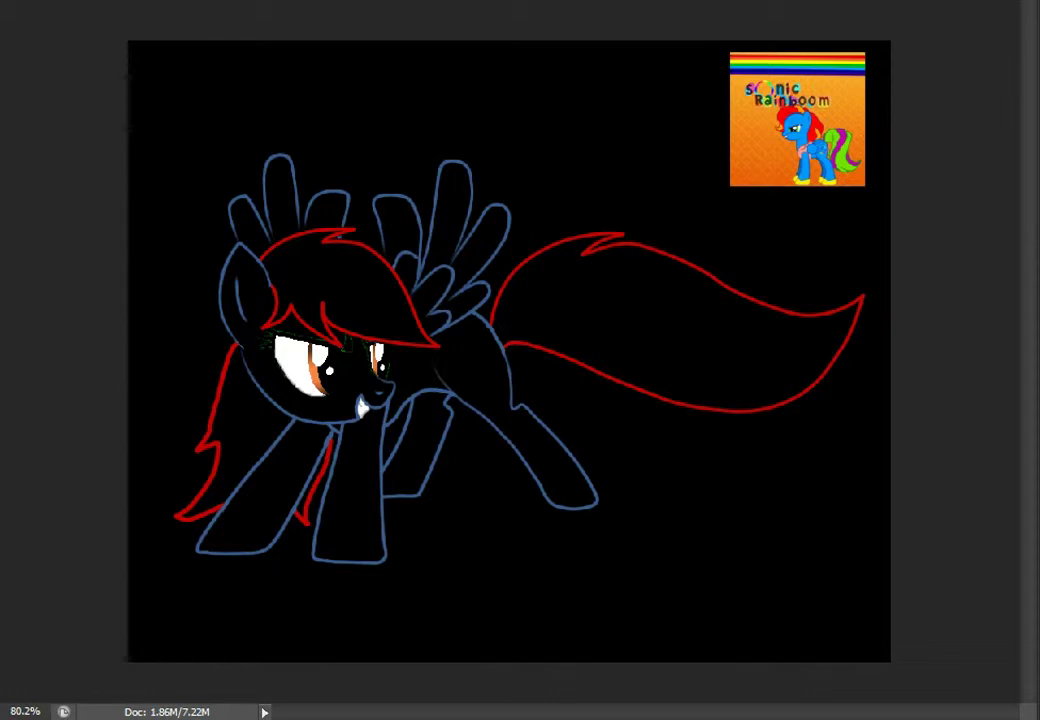
Paint blue over the pony's flank, hind leg and body near the head.
scroll(575, 336, up, 5)
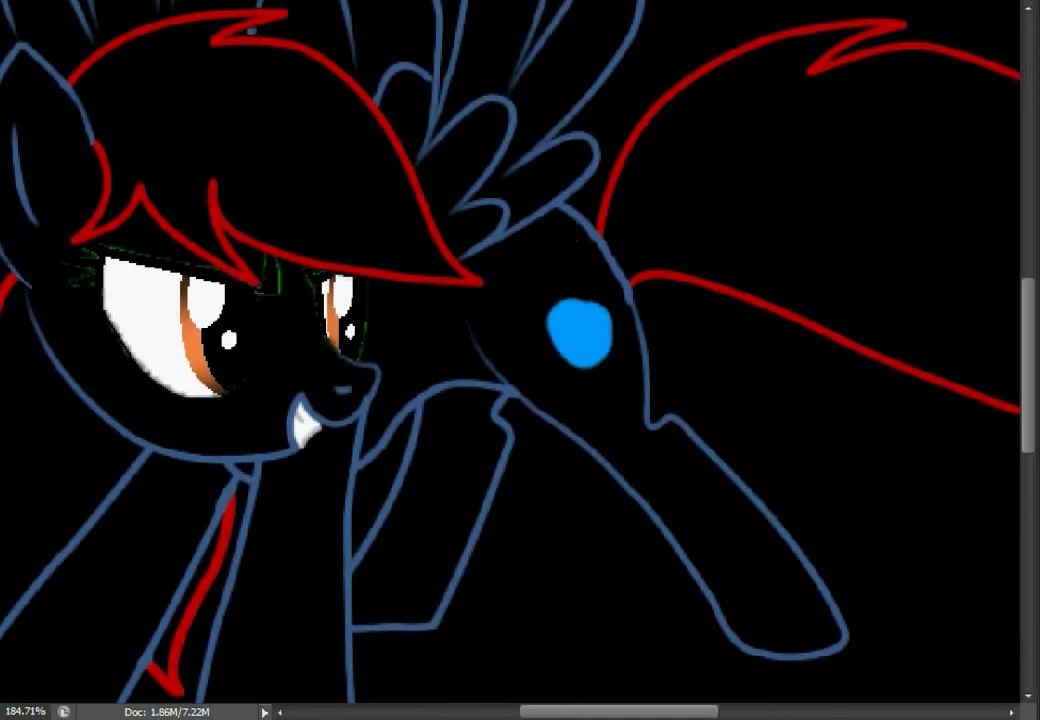
mouse_move(575, 336)
mouse_down()
mouse_move(570, 240)
mouse_move(673, 452)
mouse_move(725, 510)
mouse_up()
drag(600, 400, 680, 520)
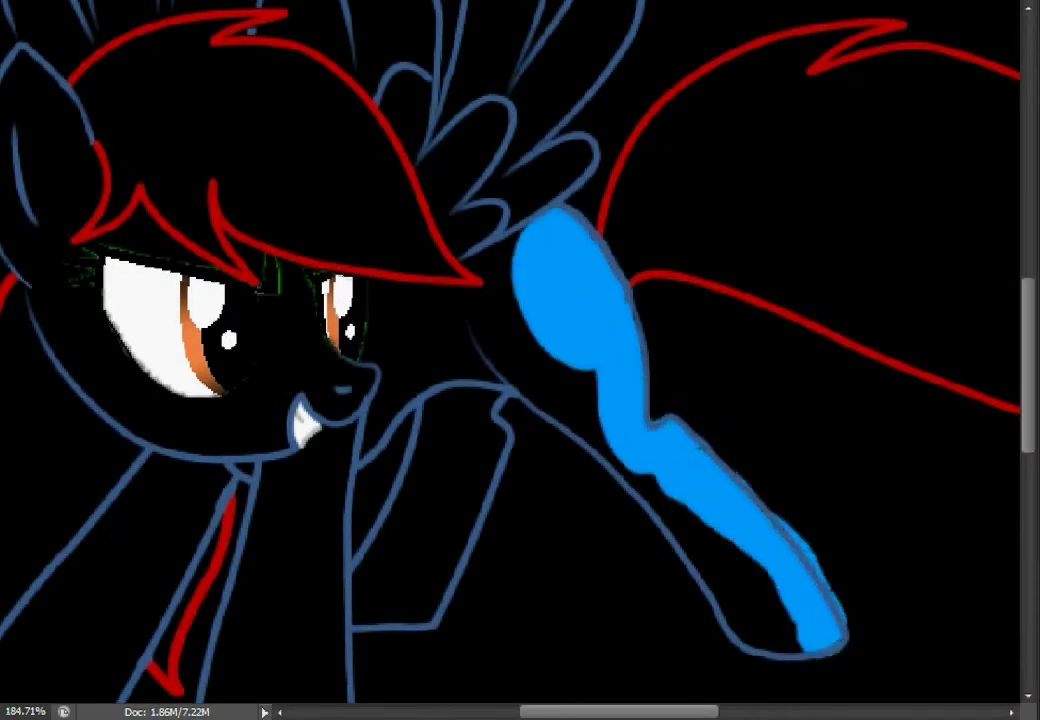
drag(650, 420, 540, 520)
scroll(550, 400, up, 3)
mouse_move(440, 330)
mouse_down()
mouse_move(480, 460)
mouse_move(390, 400)
mouse_move(365, 325)
mouse_move(430, 450)
mouse_up()
Fill the left, middle and remaining wing feathers with blue.
scroll(500, 400, up, 2)
mouse_move(385, 330)
mouse_down()
mouse_move(475, 400)
mouse_move(615, 235)
mouse_move(470, 110)
mouse_move(330, 175)
mouse_move(280, 240)
mouse_up()
scroll(520, 360, down, 3)
scroll(520, 360, up, 6)
drag(390, 300, 520, 235)
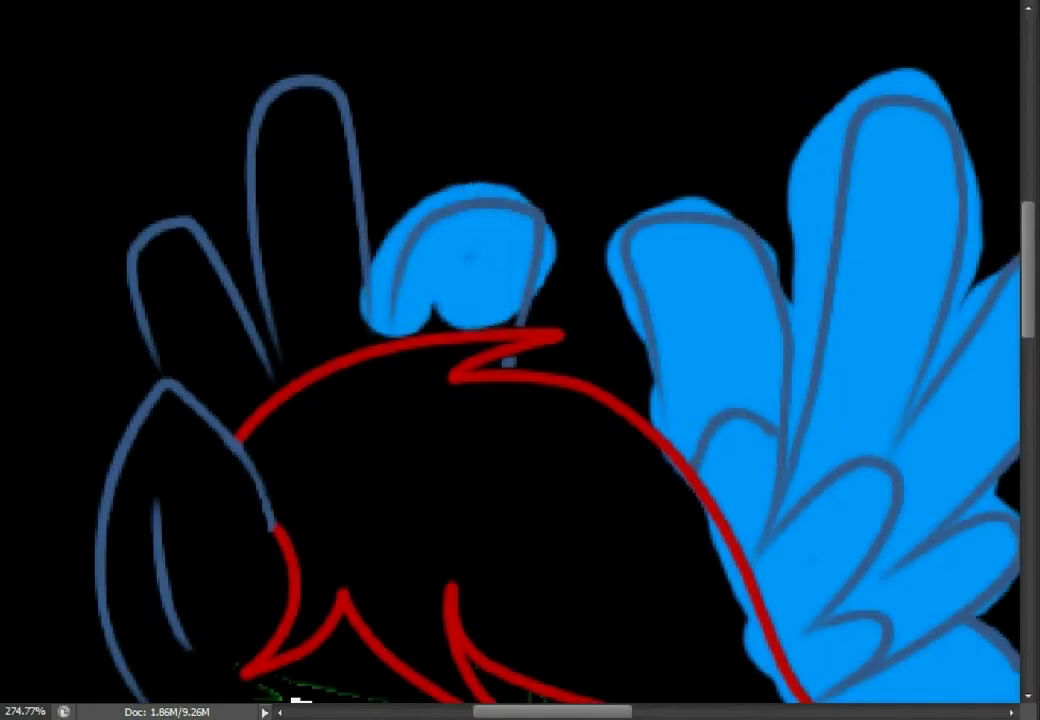
scroll(507, 363, up, 5)
scroll(500, 350, down, 2)
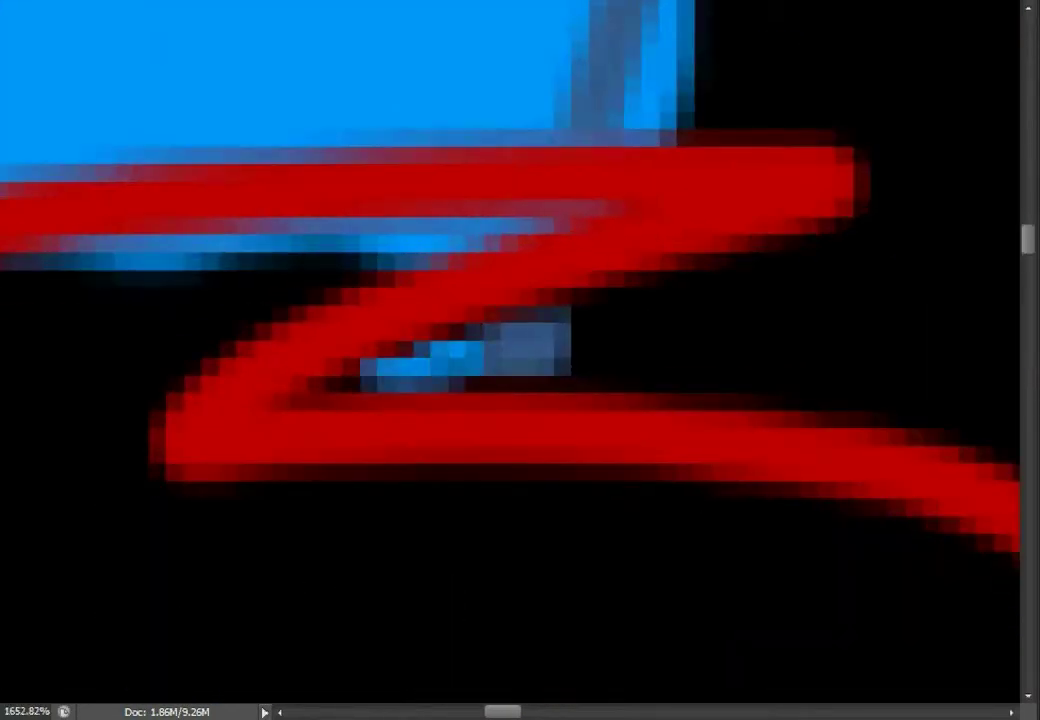
scroll(500, 350, down, 1)
scroll(500, 350, down, 4)
mouse_move(330, 290)
mouse_down()
mouse_move(300, 150)
mouse_move(255, 250)
mouse_move(260, 305)
mouse_move(195, 210)
mouse_move(250, 340)
mouse_up()
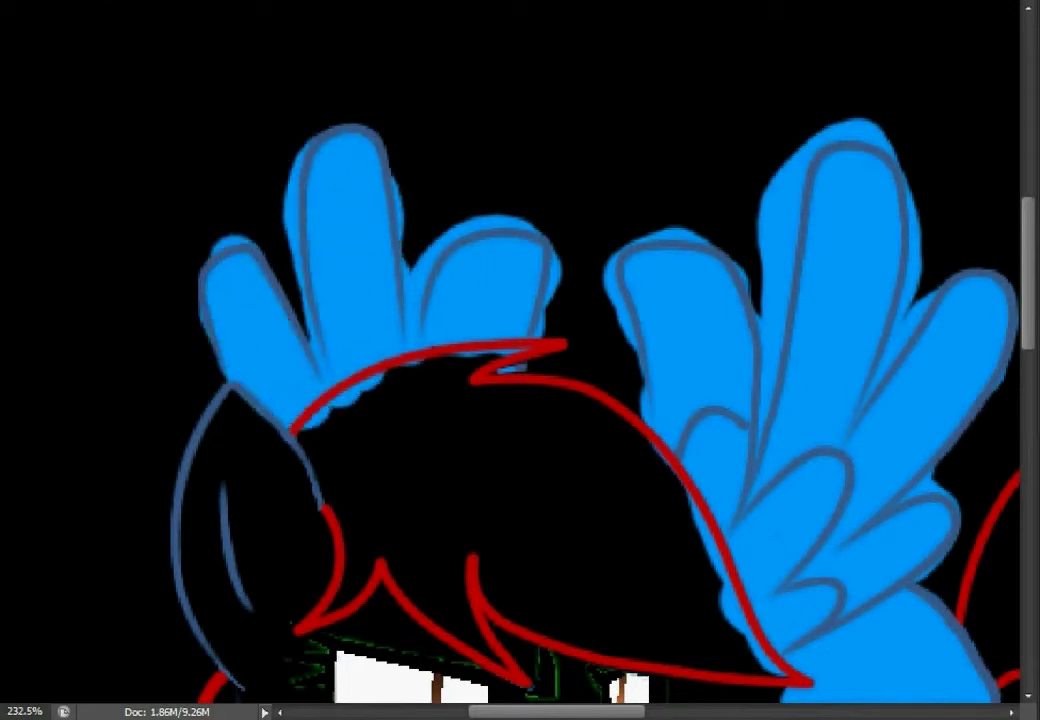
drag(500, 500, 555, 210)
Fill the ear, the gap under the bangs and the cheek around the eye with blue.
drag(345, 250, 330, 320)
mouse_move(315, 240)
mouse_down()
mouse_move(255, 115)
mouse_move(215, 330)
mouse_move(245, 130)
mouse_up()
drag(250, 300, 365, 280)
mouse_move(340, 240)
mouse_down()
mouse_move(420, 300)
mouse_move(590, 370)
mouse_move(580, 455)
mouse_move(500, 400)
mouse_move(350, 470)
mouse_move(470, 505)
mouse_up()
mouse_move(350, 450)
mouse_down()
mouse_move(270, 355)
mouse_move(320, 450)
mouse_move(430, 530)
mouse_up()
Brush blue over the neck and legs, including the far hind leg.
scroll(520, 360, up, 3)
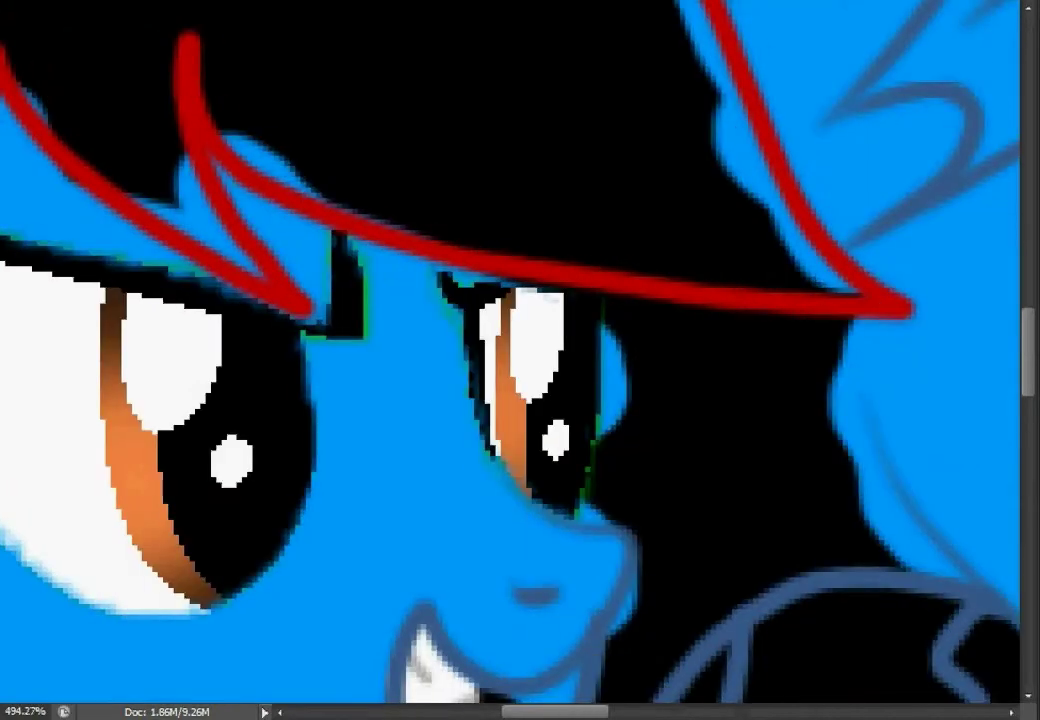
scroll(520, 360, down, 4)
scroll(520, 360, down, 5)
scroll(480, 400, up, 3)
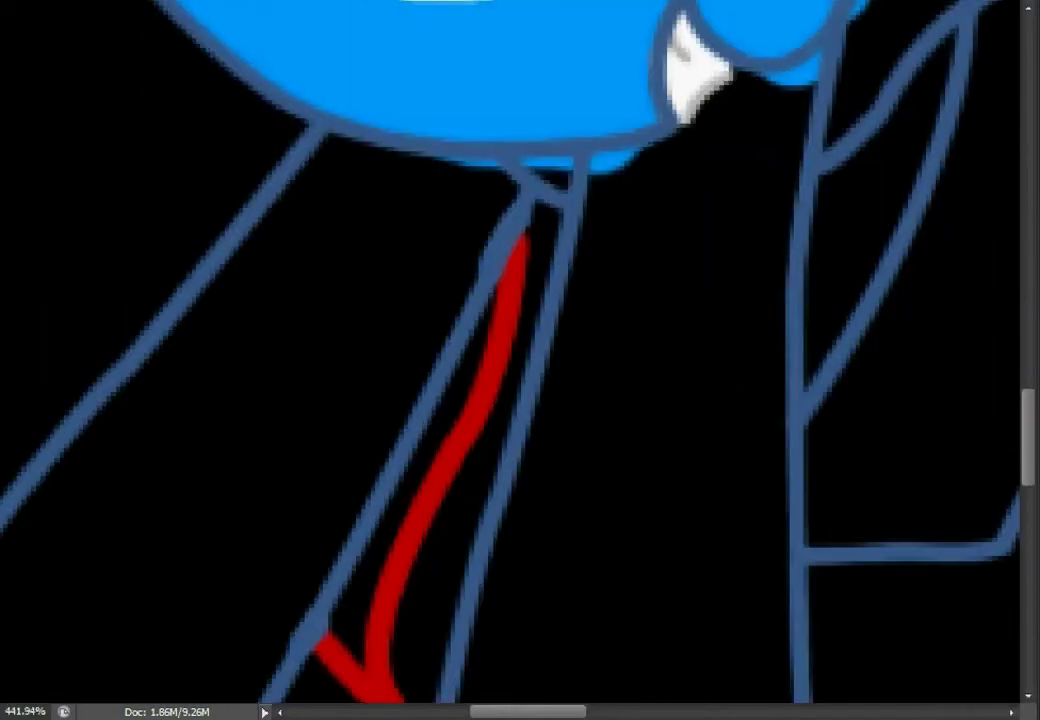
mouse_move(680, 120)
mouse_down()
mouse_move(720, 200)
mouse_move(740, 380)
mouse_up()
scroll(520, 360, down, 2)
drag(730, 270, 730, 540)
scroll(520, 360, down, 3)
mouse_move(740, 345)
mouse_down()
mouse_move(755, 435)
mouse_move(560, 505)
mouse_move(450, 505)
mouse_move(620, 235)
mouse_move(580, 420)
mouse_up()
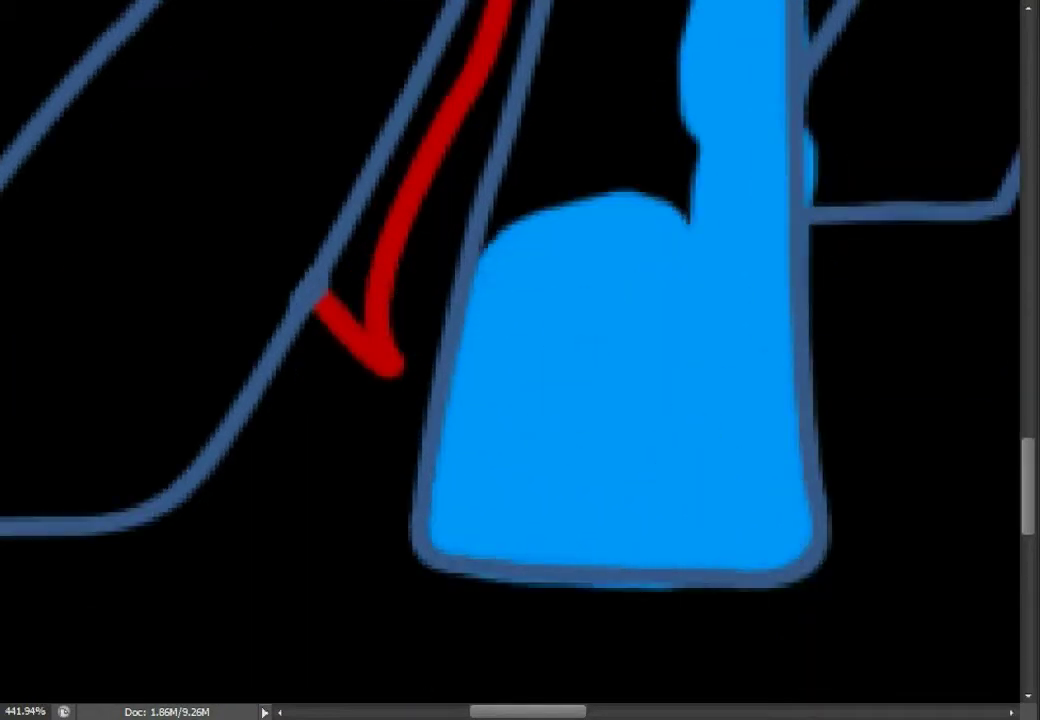
Cover a stray blue patch with outline colour and paint the chest and far foreleg blue.
scroll(520, 360, up, 3)
drag(520, 60, 460, 400)
drag(640, 410, 690, 80)
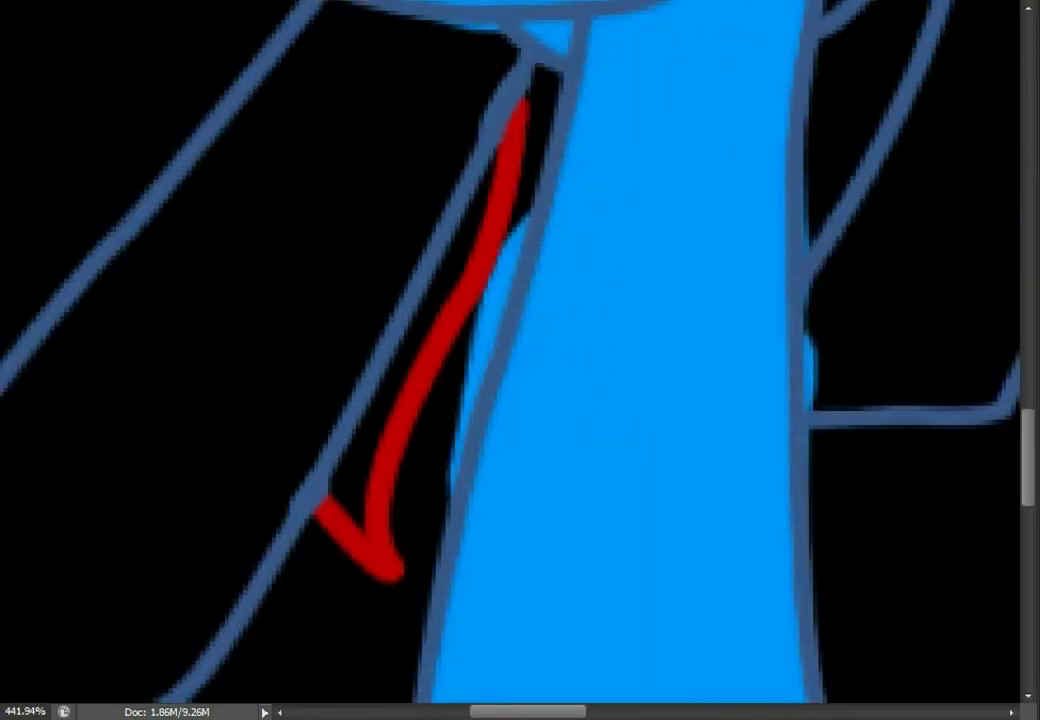
scroll(520, 360, up, 2)
drag(480, 495, 468, 625)
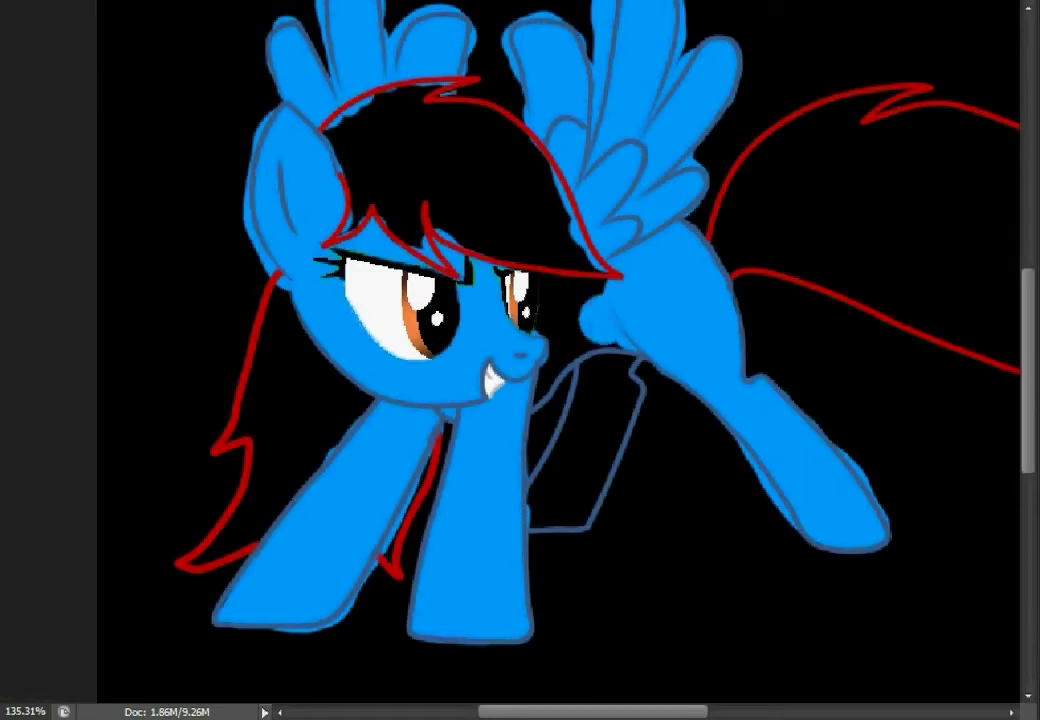
mouse_move(545, 310)
mouse_down()
mouse_move(610, 345)
mouse_move(620, 395)
mouse_move(560, 510)
mouse_up()
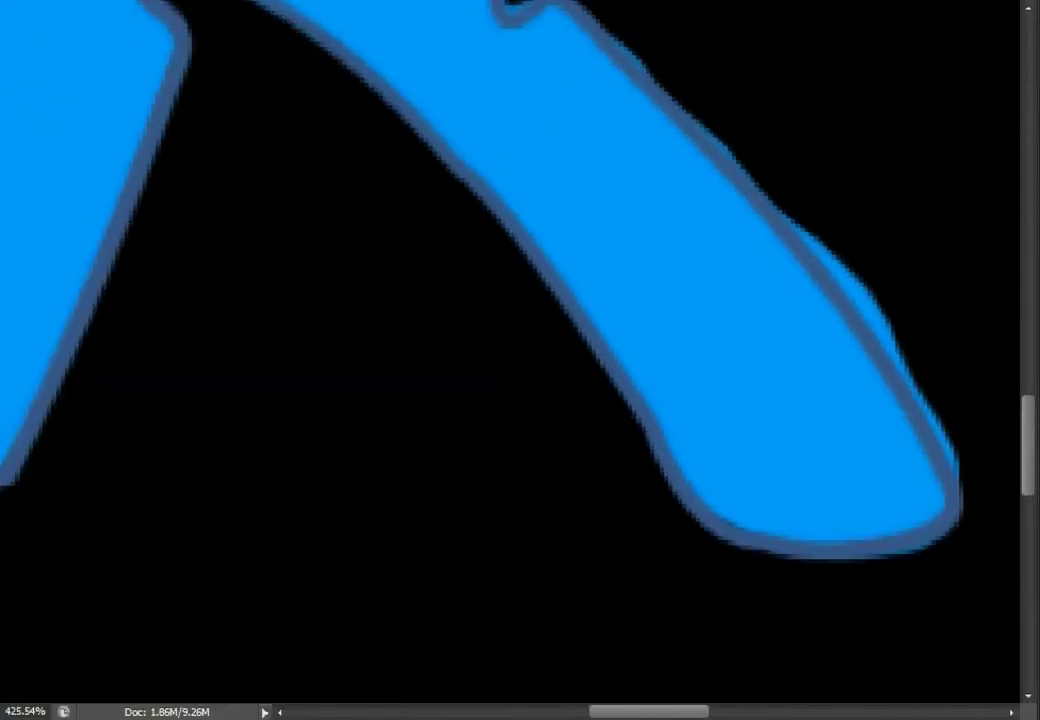
Paint black over the blue bulge spilling outside the leg.
drag(795, 225, 895, 340)
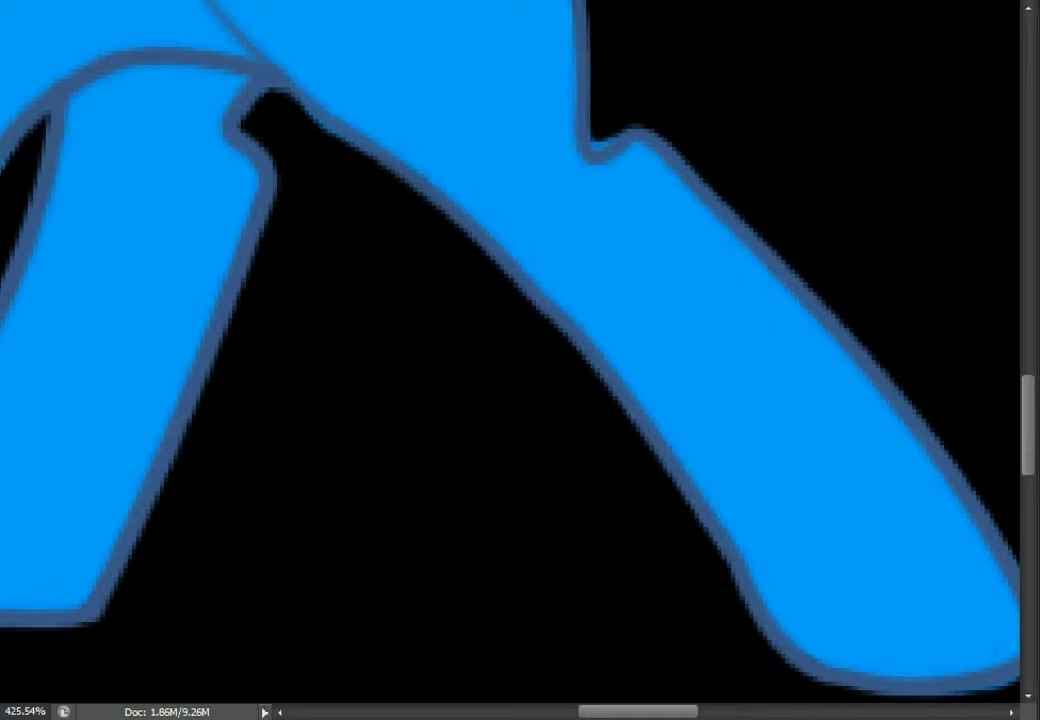
scroll(520, 360, up, 3)
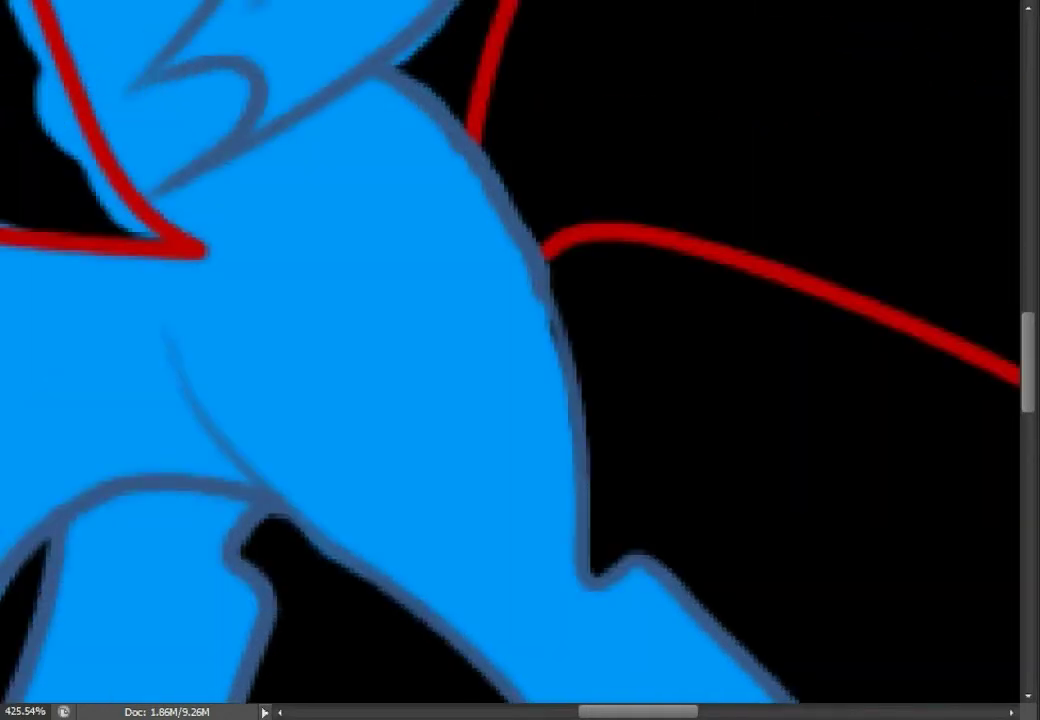
scroll(520, 360, up, 2)
scroll(520, 360, up, 1)
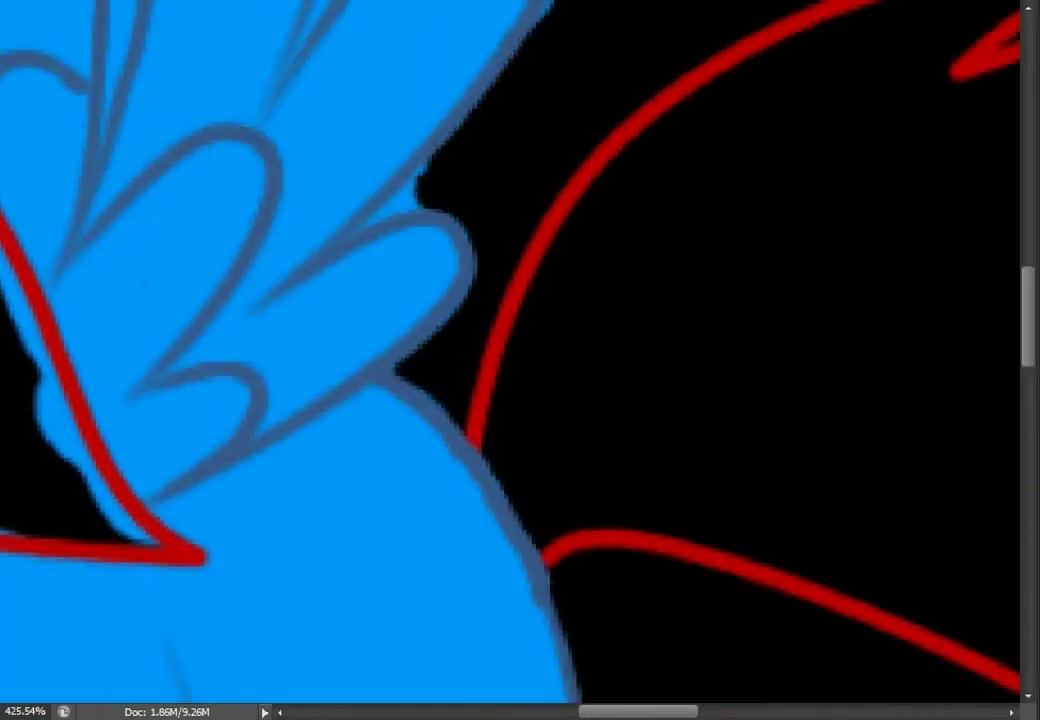
Trim the blue notch near the wing and the gap between two feathers back to black.
drag(425, 165, 395, 212)
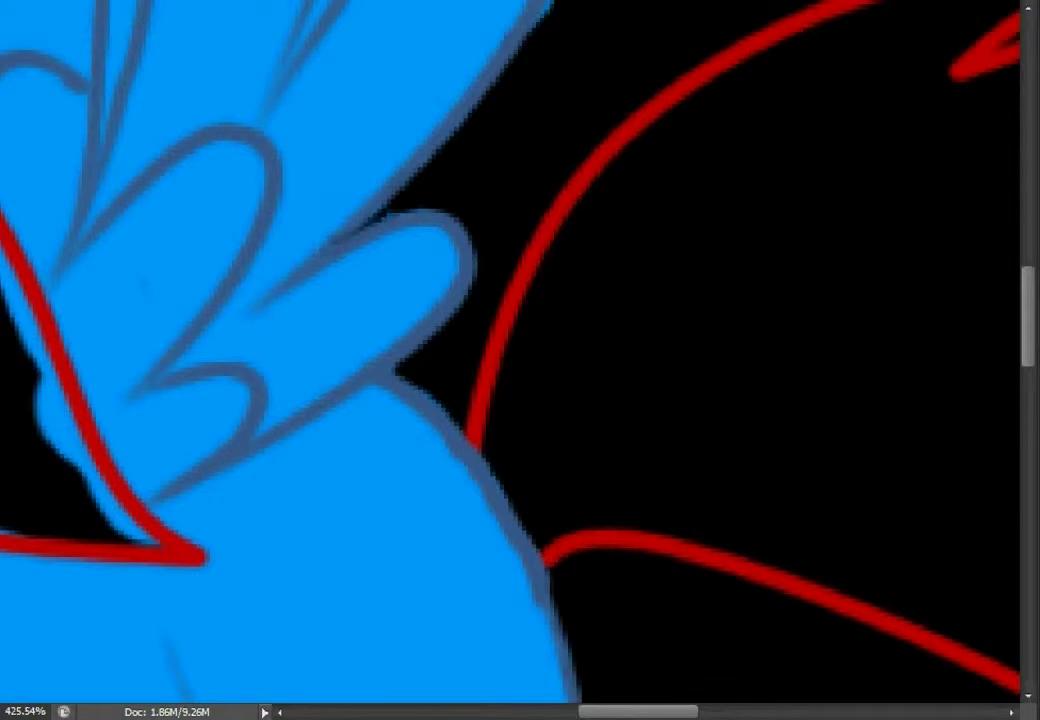
scroll(520, 360, up, 2)
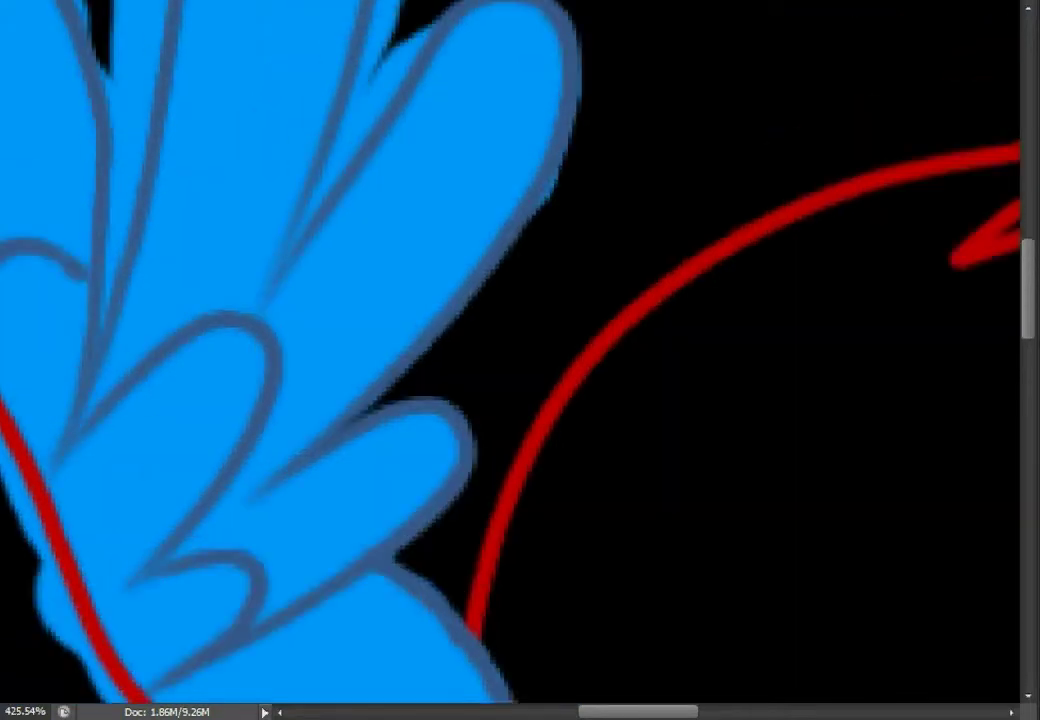
scroll(520, 360, up, 2)
scroll(520, 360, up, 1)
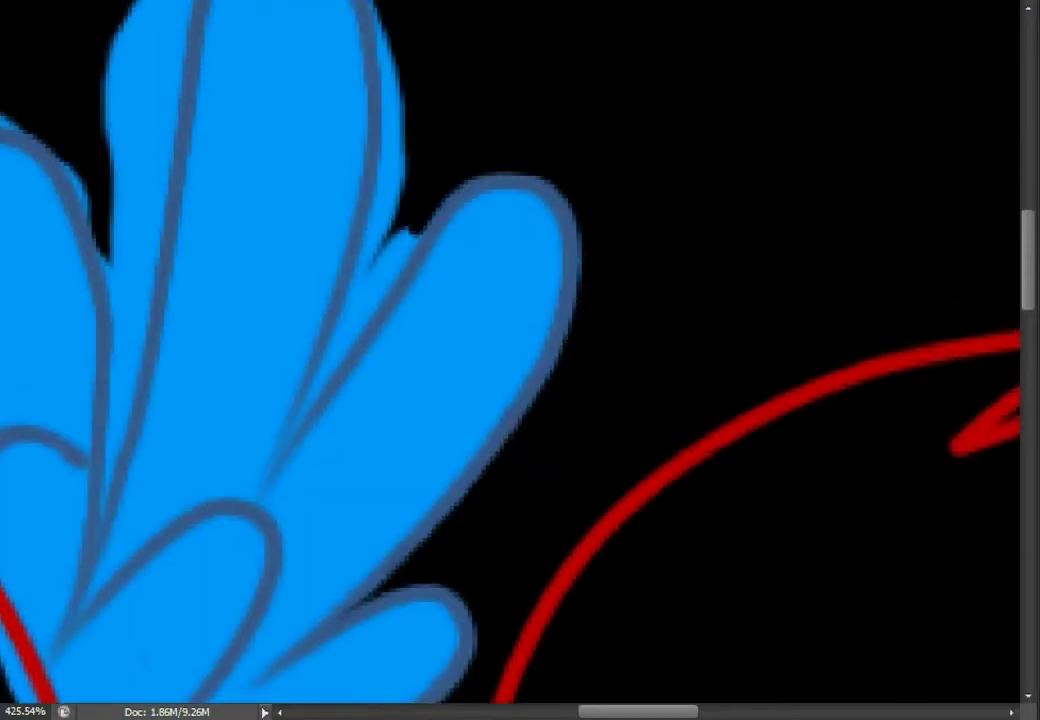
drag(390, 212, 372, 262)
mouse_move(292, 432)
mouse_down()
mouse_move(278, 462)
mouse_move(388, 222)
mouse_move(390, 110)
mouse_move(385, 230)
mouse_move(392, 170)
mouse_up()
Undo part of the previous black stroke, then blacken the tall feather's edge and the sliver beside it.
key(ctrl+alt+z)
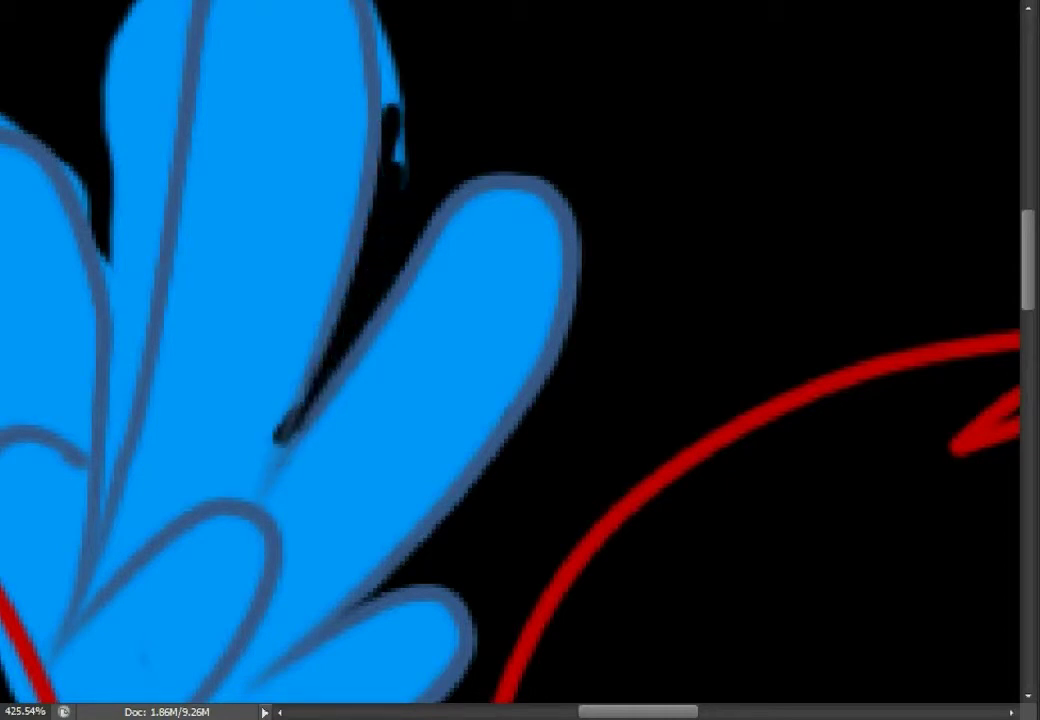
key(ctrl+alt+z)
scroll(520, 360, up, 4)
mouse_move(398, 432)
mouse_down()
mouse_move(378, 278)
mouse_move(320, 175)
mouse_move(160, 200)
mouse_up()
mouse_move(520, 360)
mouse_down()
mouse_move(693, 365)
mouse_move(415, 477)
mouse_up()
drag(415, 400, 601, 179)
drag(405, 290, 400, 395)
drag(368, 440, 382, 370)
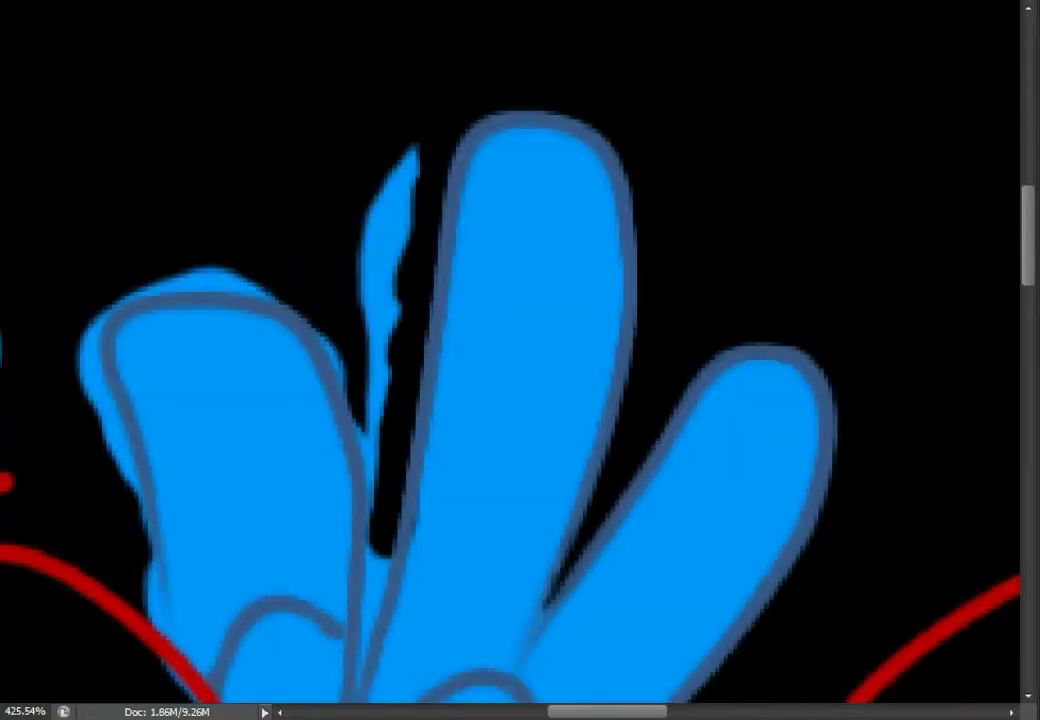
drag(414, 150, 370, 440)
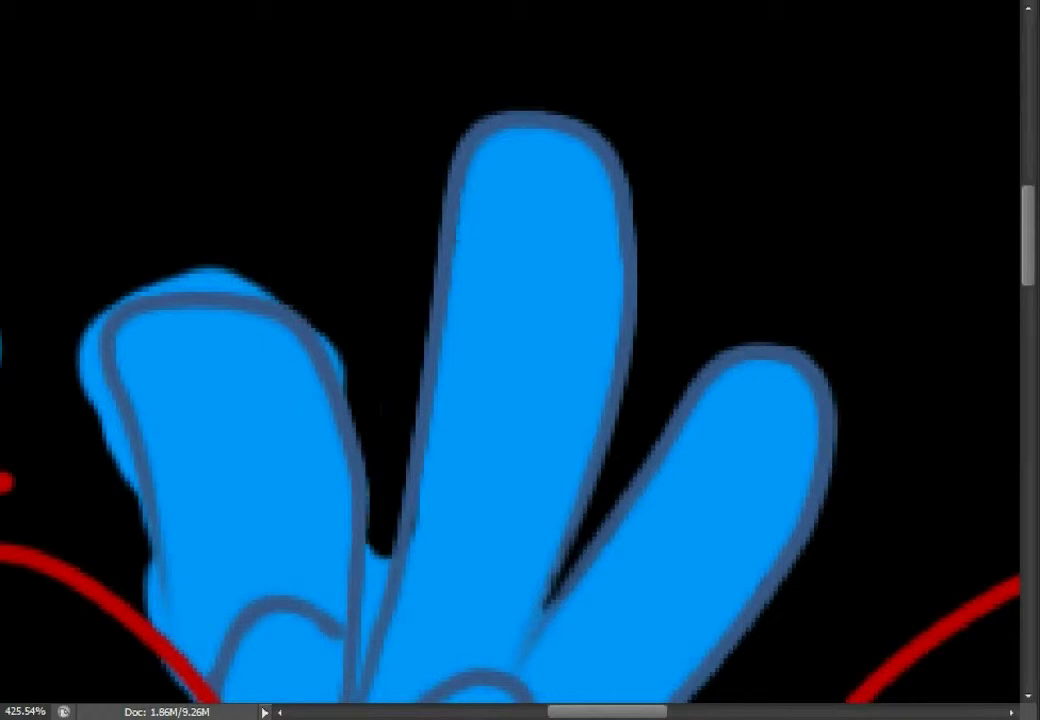
Extend the black gap between feathers downward and clean blue overflow off the left feather's edge.
scroll(520, 360, down, 3)
scroll(520, 360, down, 1)
scroll(520, 360, up, 2)
scroll(520, 360, down, 3)
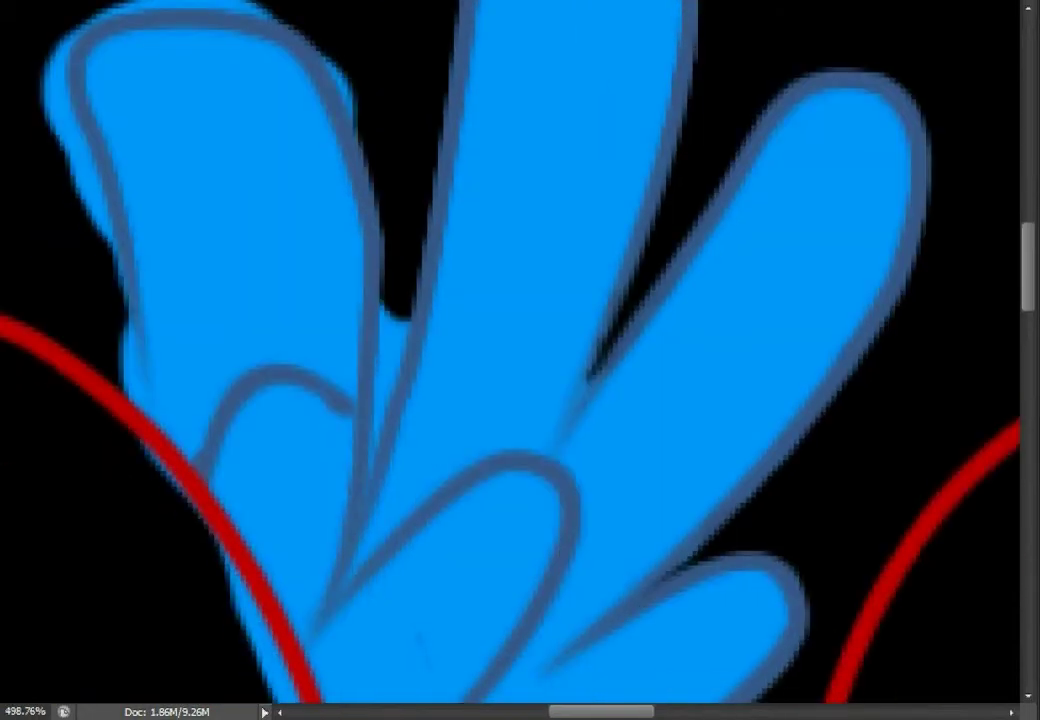
drag(398, 315, 372, 480)
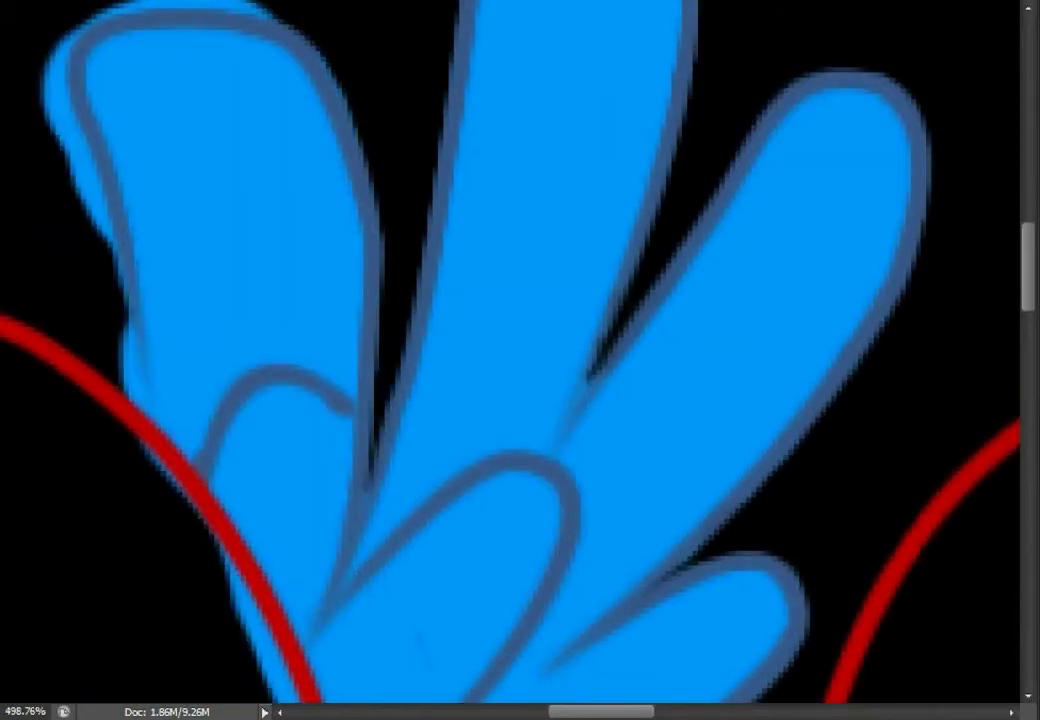
scroll(520, 360, up, 3)
drag(100, 200, 230, 205)
mouse_move(50, 240)
mouse_down()
mouse_move(60, 330)
mouse_move(80, 370)
mouse_up()
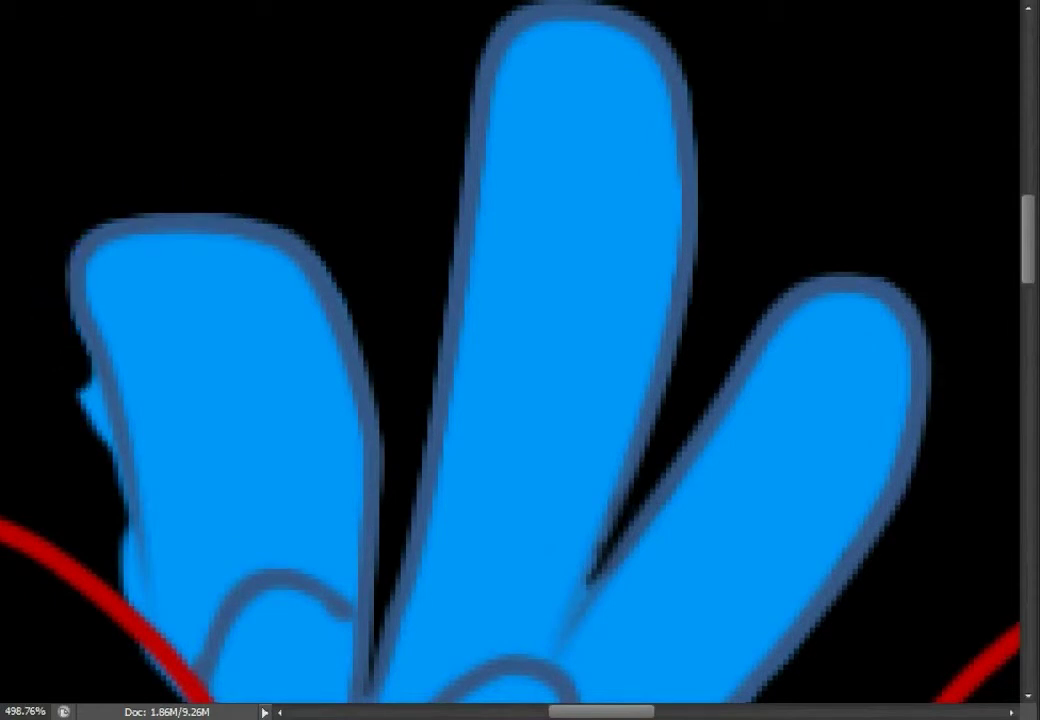
scroll(520, 360, down, 3)
scroll(520, 360, left, 2)
drag(205, 145, 262, 388)
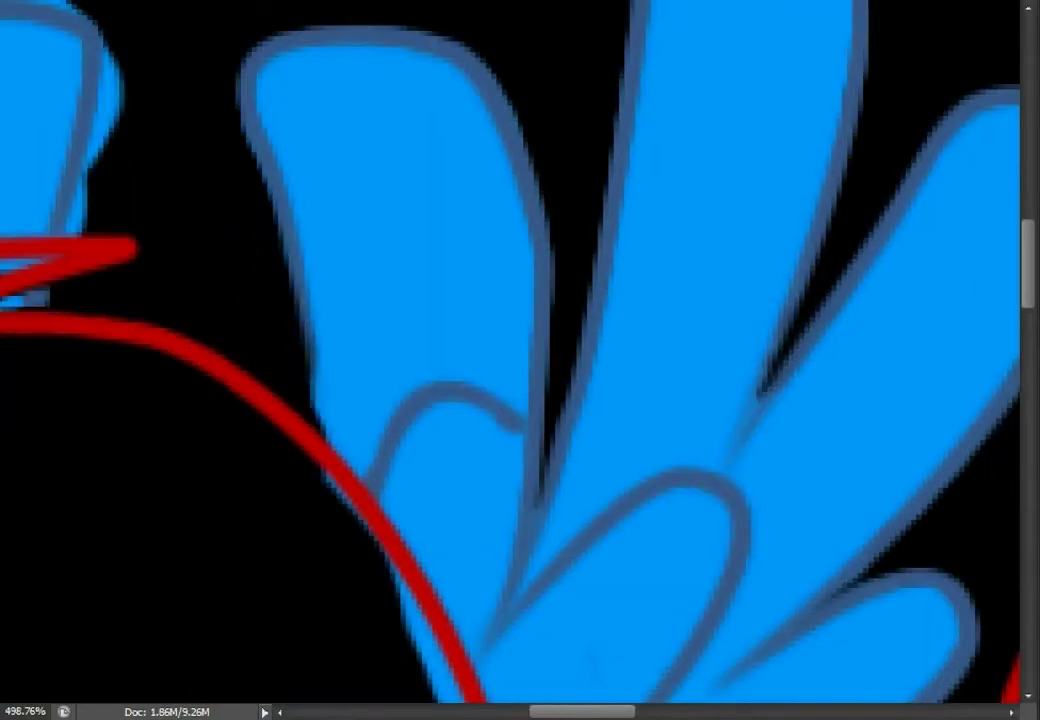
drag(205, 145, 250, 346)
Black out the blue spill between the left and middle feathers, redoing a few undone trims.
scroll(520, 360, down, 3)
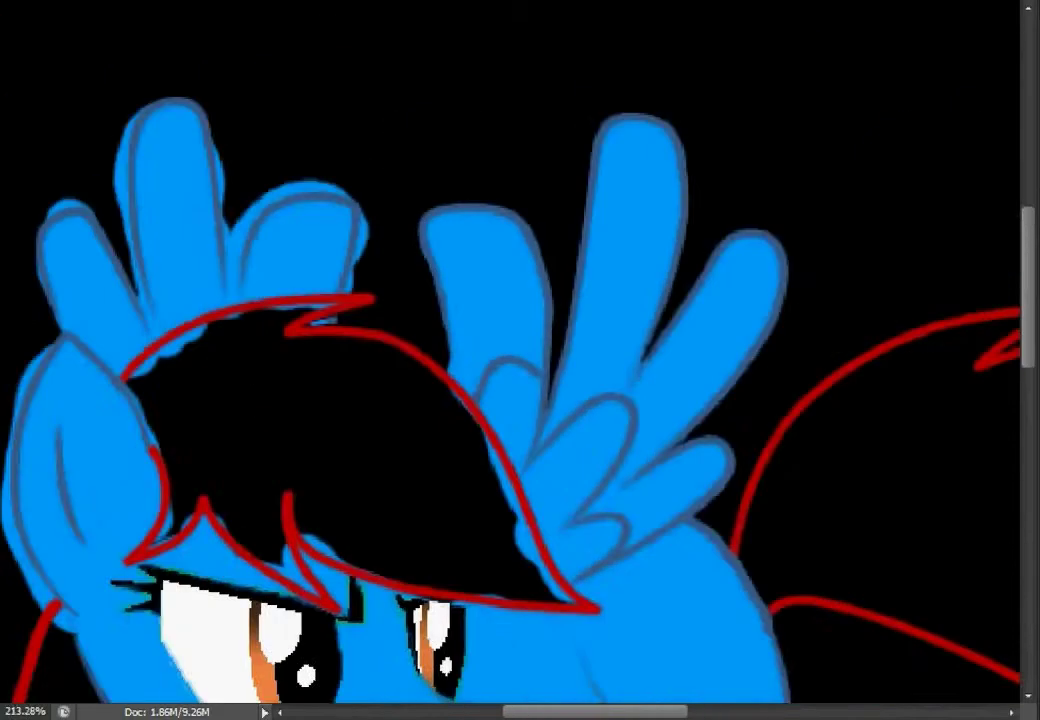
scroll(520, 360, up, 3)
drag(375, 240, 405, 40)
scroll(520, 360, up, 3)
drag(300, 170, 110, 235)
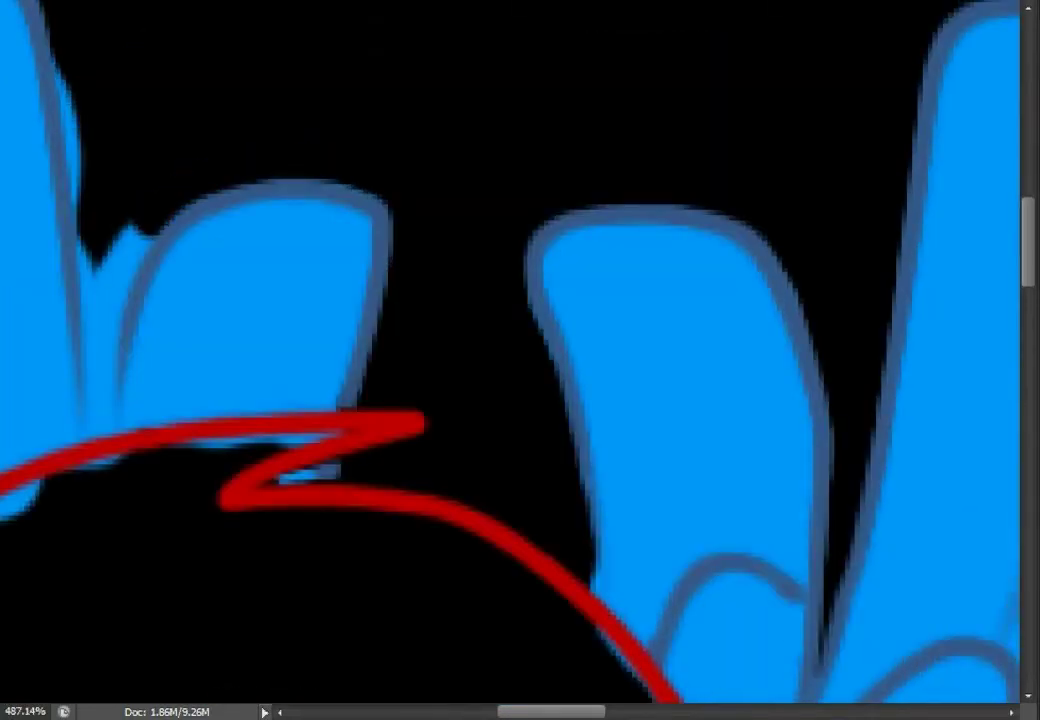
scroll(520, 360, left, 2)
drag(270, 190, 240, 255)
drag(235, 210, 225, 295)
drag(200, 70, 205, 245)
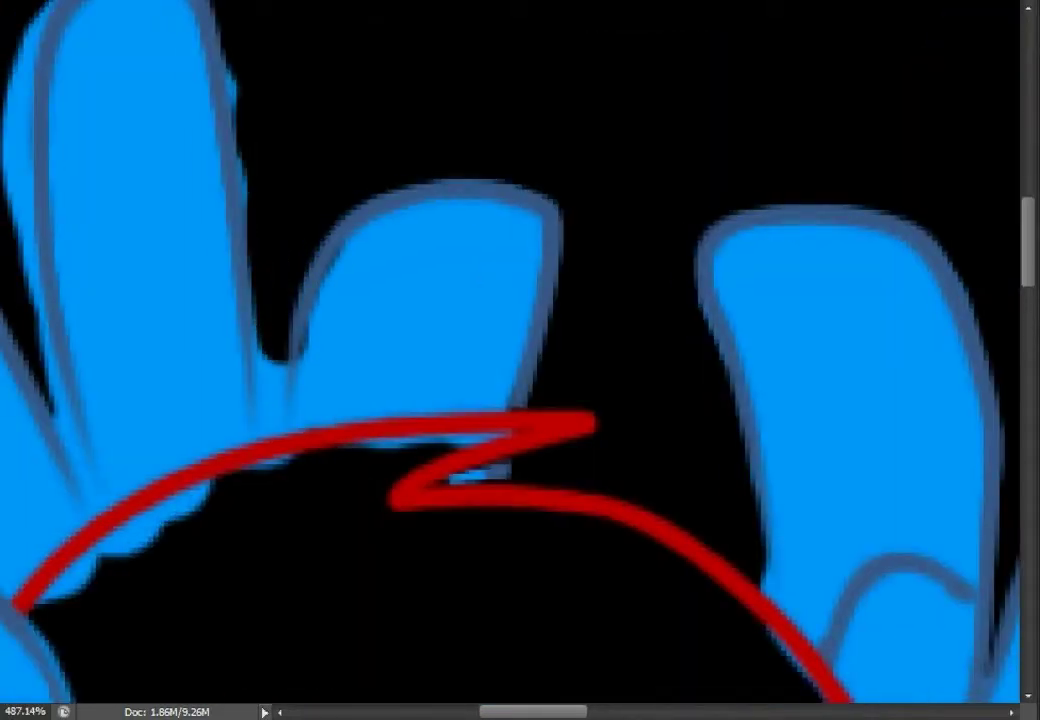
drag(195, 120, 180, 160)
key(ctrl+alt+z)
key(ctrl+alt+z)
key(ctrl+alt+z)
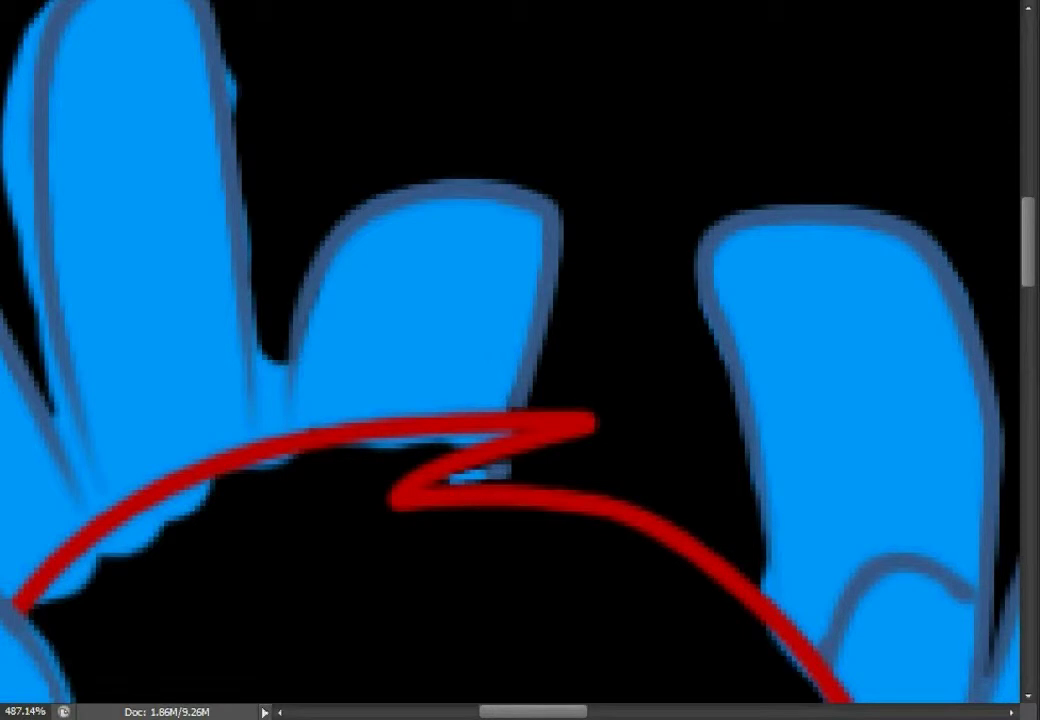
scroll(287, 415, up, 3)
drag(235, 290, 225, 440)
drag(215, 150, 225, 300)
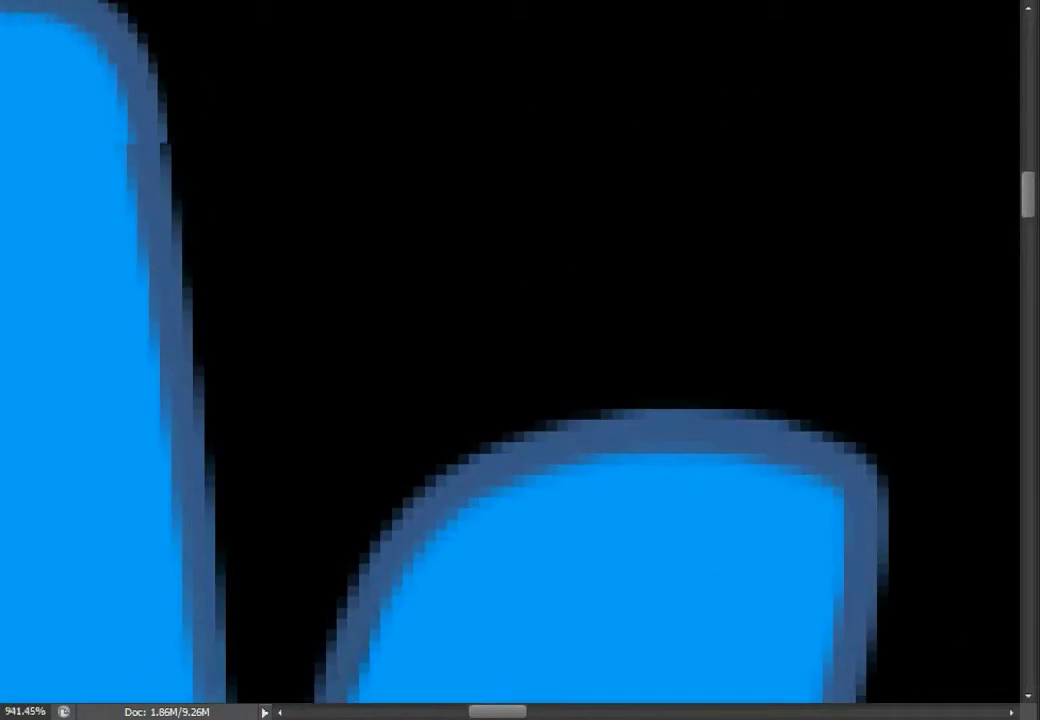
Cover the blue bulge beside the tall feather with black.
scroll(250, 250, down, 3)
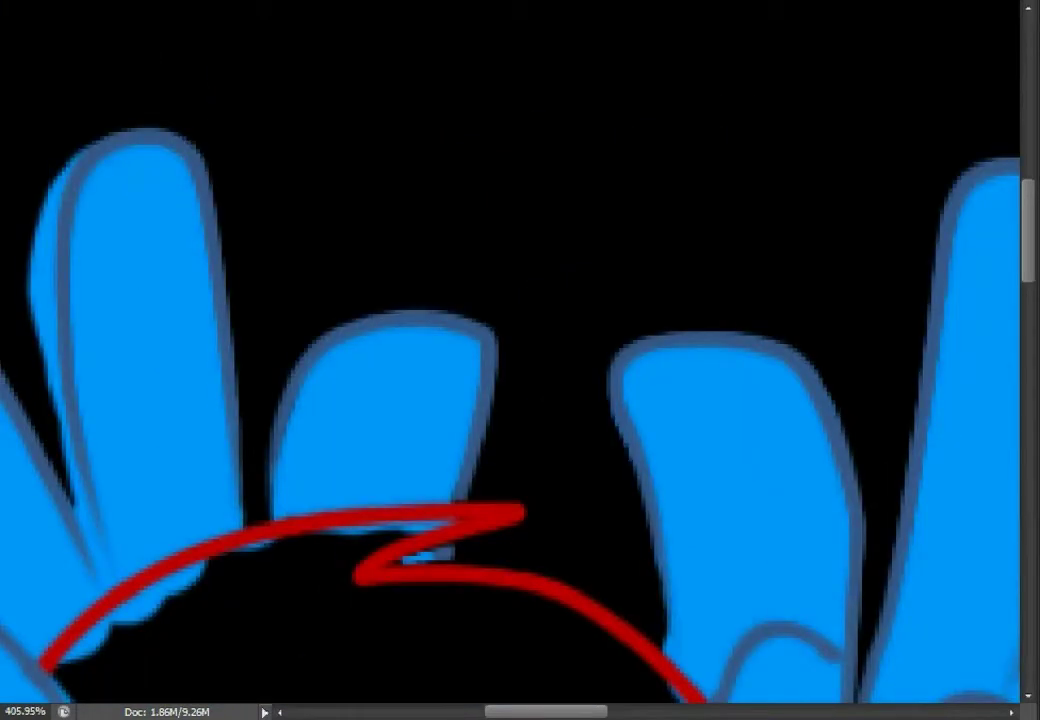
scroll(520, 360, left, 5)
drag(300, 140, 300, 340)
scroll(304, 670, up, 4)
scroll(304, 670, down, 2)
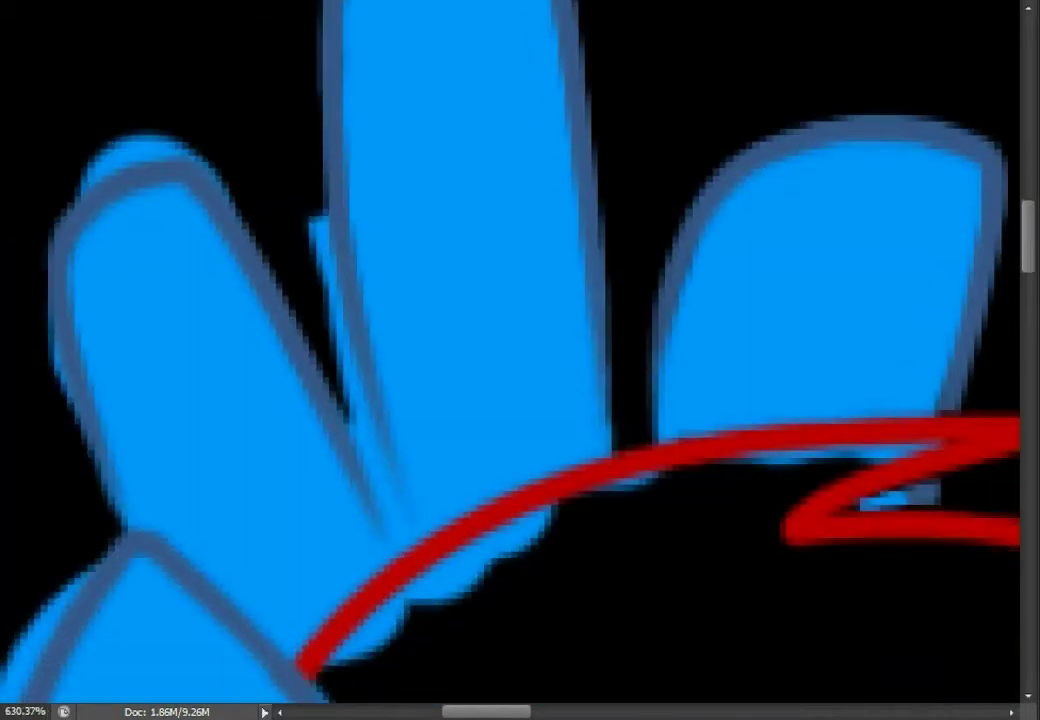
drag(258, 172, 305, 397)
Zoom in and out to inspect the tidied blue fill across wings, head and legs.
scroll(305, 397, left, 1)
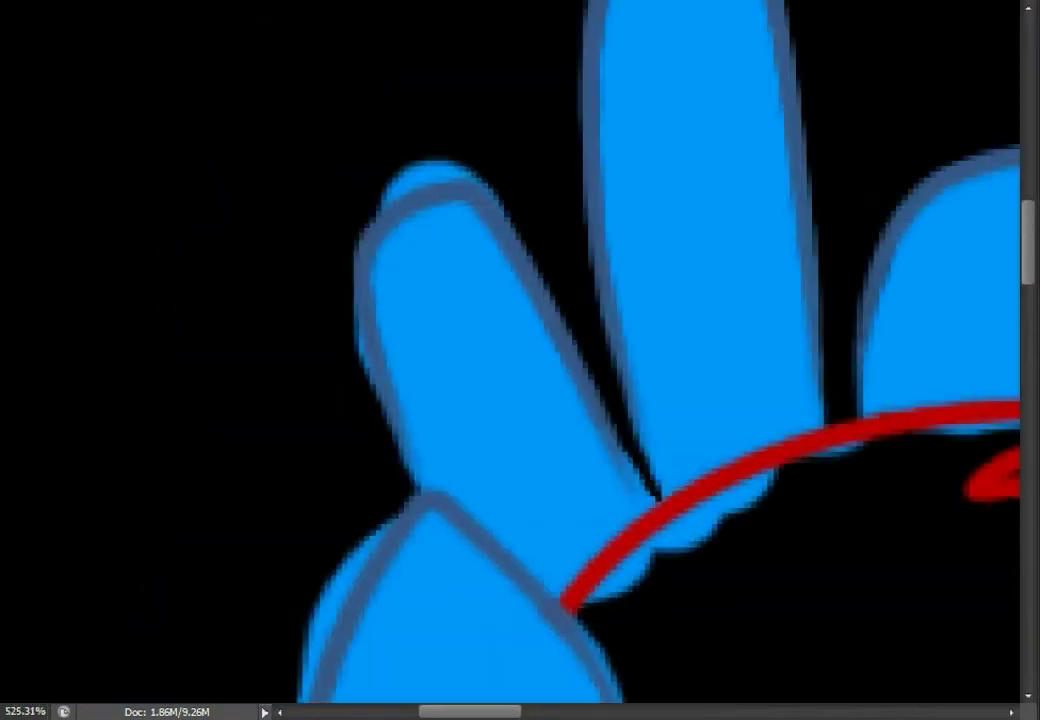
scroll(655, 597, up, 1)
scroll(655, 597, down, 8)
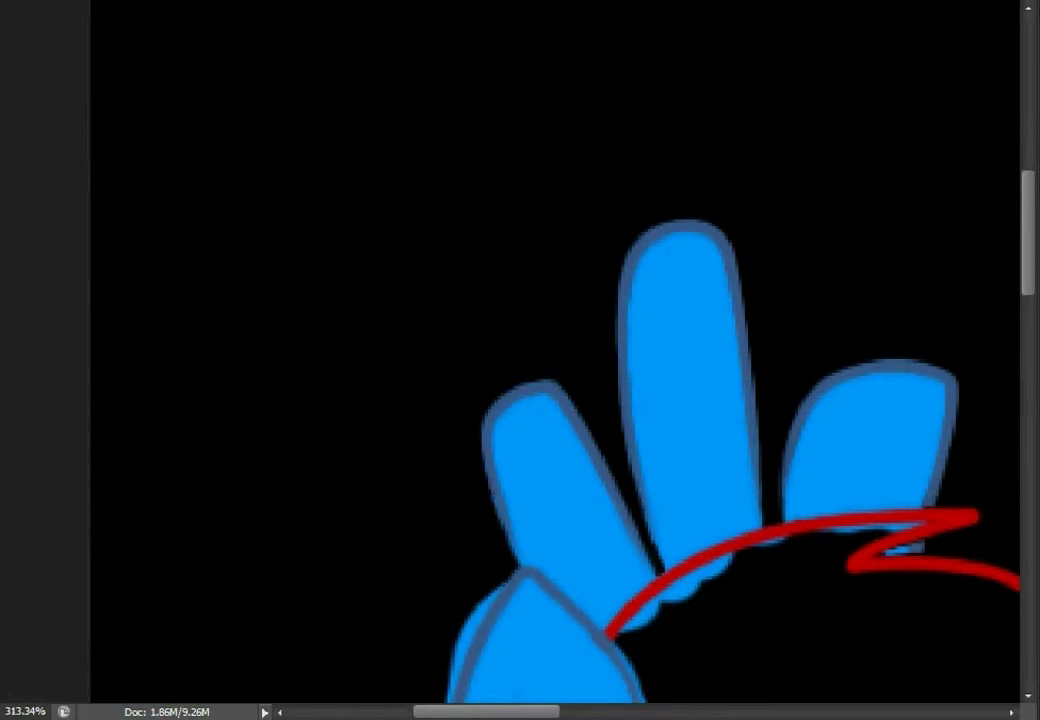
scroll(502, 531, up, 5)
scroll(502, 531, down, 3)
scroll(502, 531, down, 3)
scroll(502, 531, down, 3)
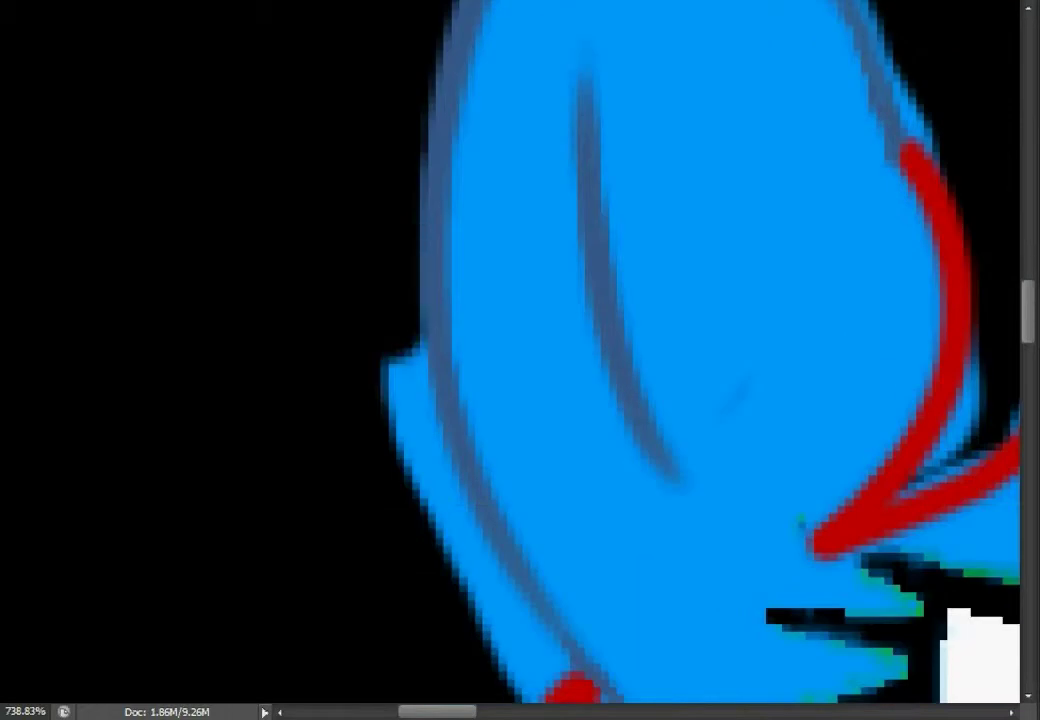
scroll(502, 531, down, 3)
scroll(502, 531, down, 2)
scroll(502, 531, up, 1)
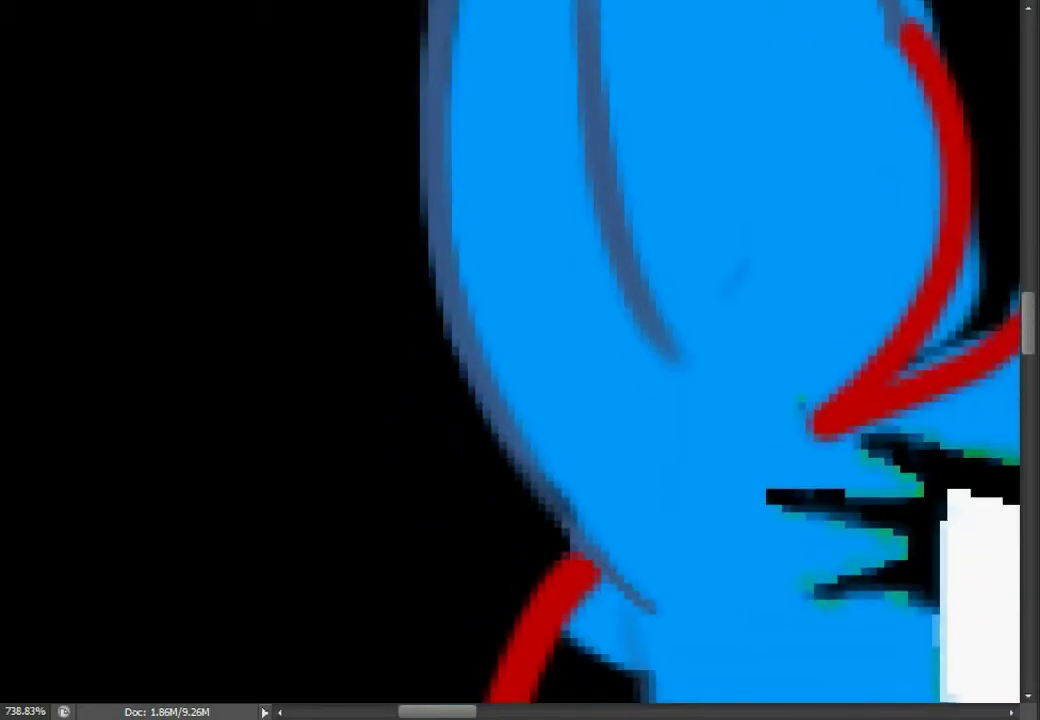
scroll(520, 360, up, 2)
scroll(520, 360, down, 3)
scroll(520, 360, down, 5)
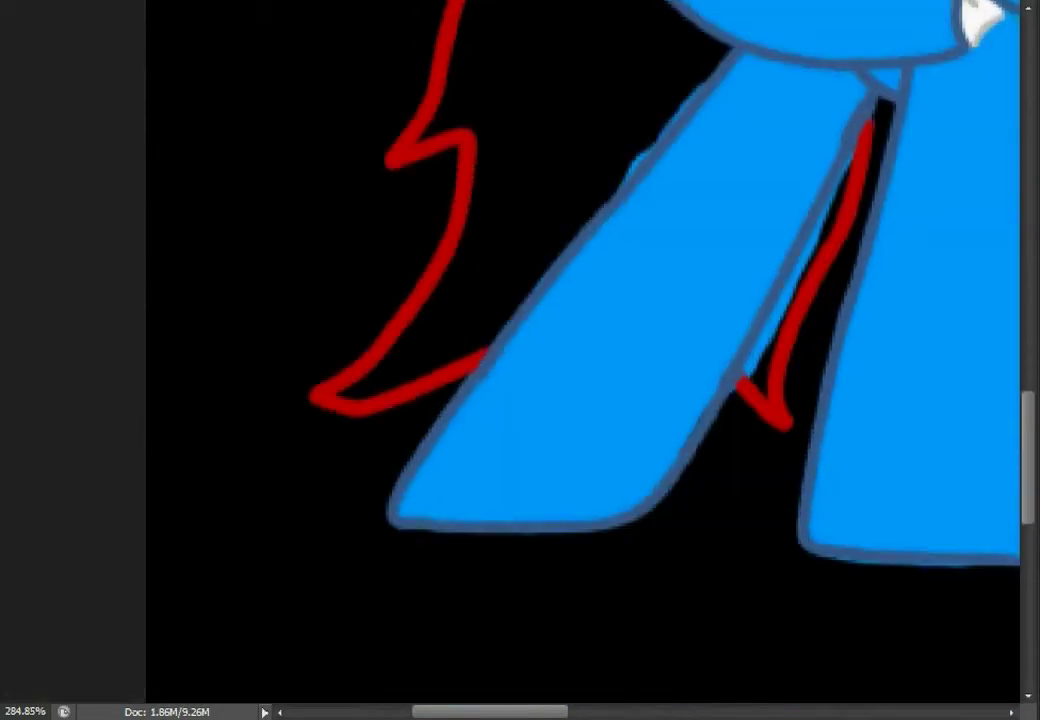
scroll(520, 360, down, 2)
scroll(630, 325, up, 2)
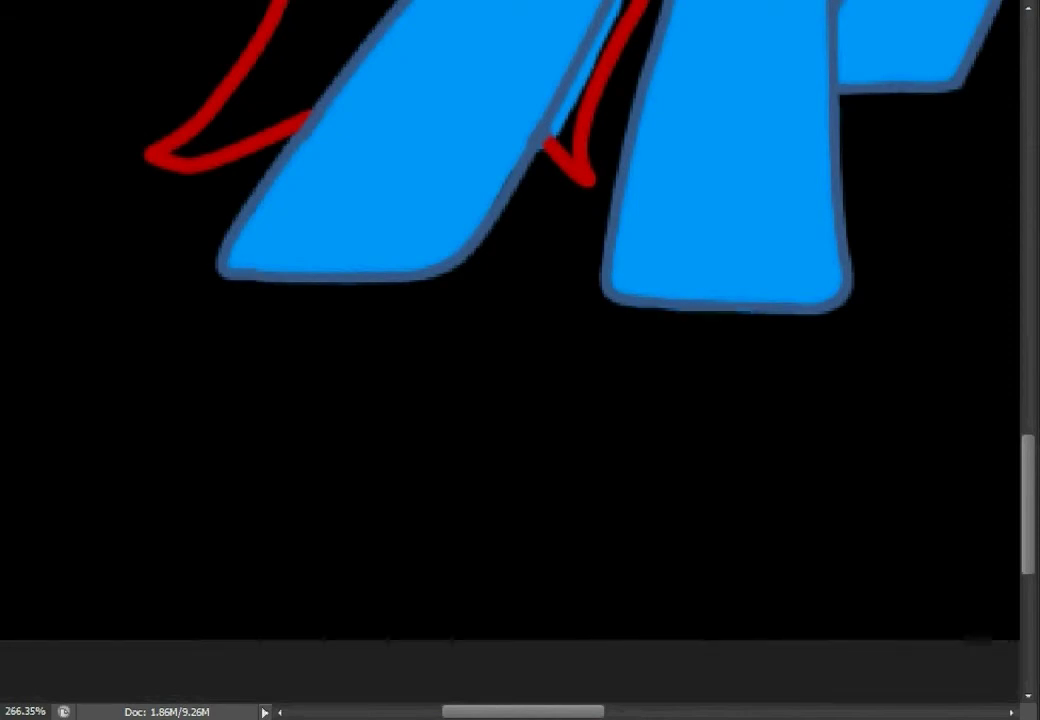
scroll(520, 360, down, 3)
scroll(520, 360, down, 2)
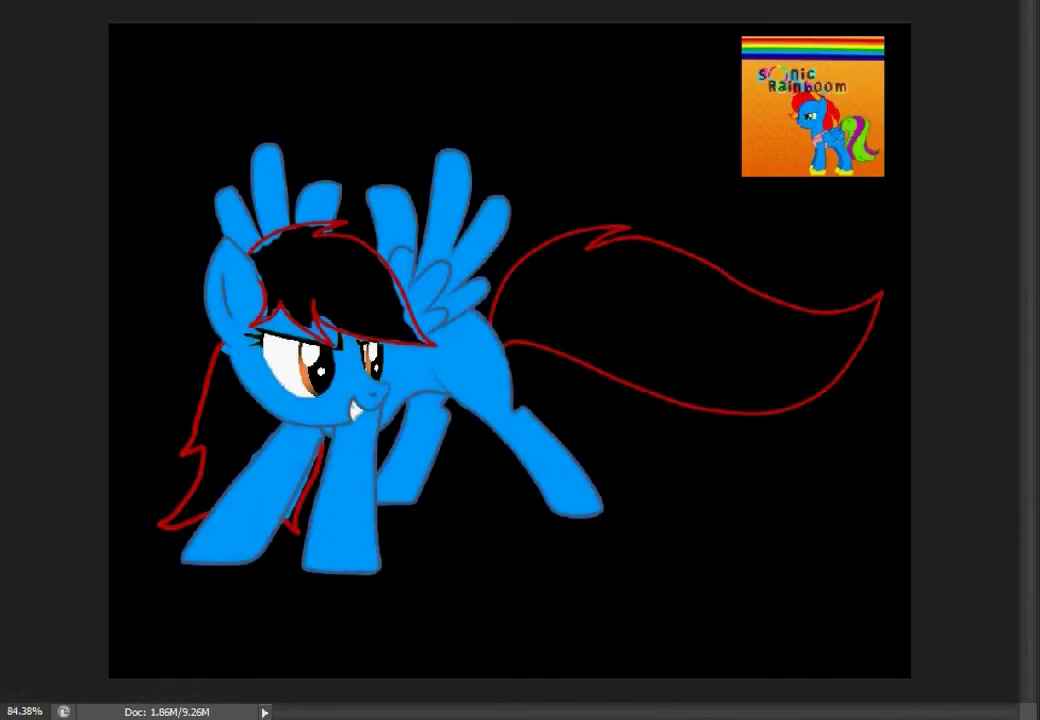
scroll(812, 105, up, 4)
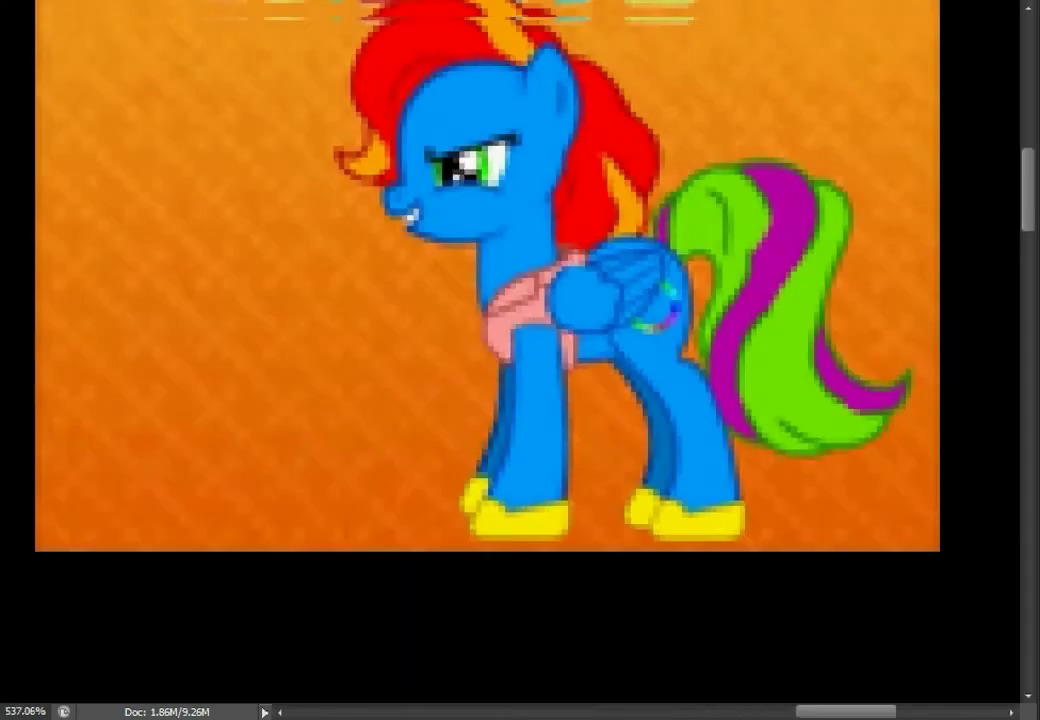
scroll(520, 360, up, 2)
scroll(520, 360, down, 3)
scroll(812, 105, up, 5)
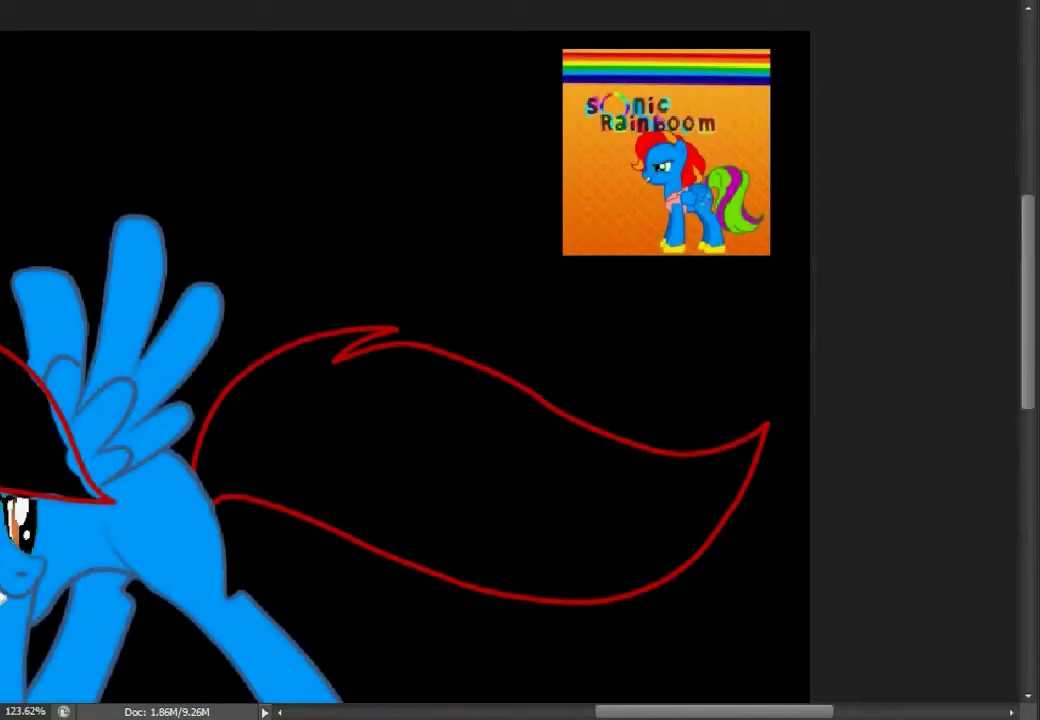
scroll(410, 365, left, 5)
scroll(520, 365, down, 3)
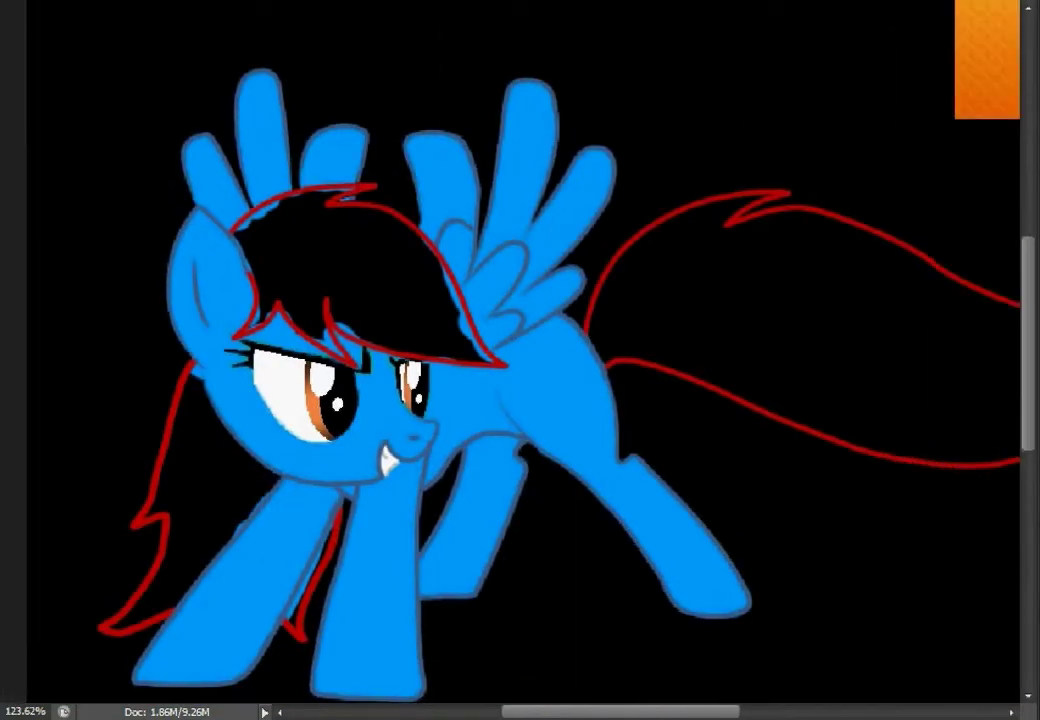
scroll(363, 301, up, 5)
mouse_move(297, 290)
mouse_down()
mouse_move(420, 370)
mouse_move(585, 410)
mouse_move(520, 320)
mouse_move(470, 215)
mouse_move(350, 95)
mouse_up()
Paint red along the top of the mane and down its left edge.
scroll(520, 360, up, 3)
mouse_move(240, 150)
mouse_down()
mouse_move(120, 180)
mouse_move(50, 225)
mouse_up()
scroll(50, 230, up, 3)
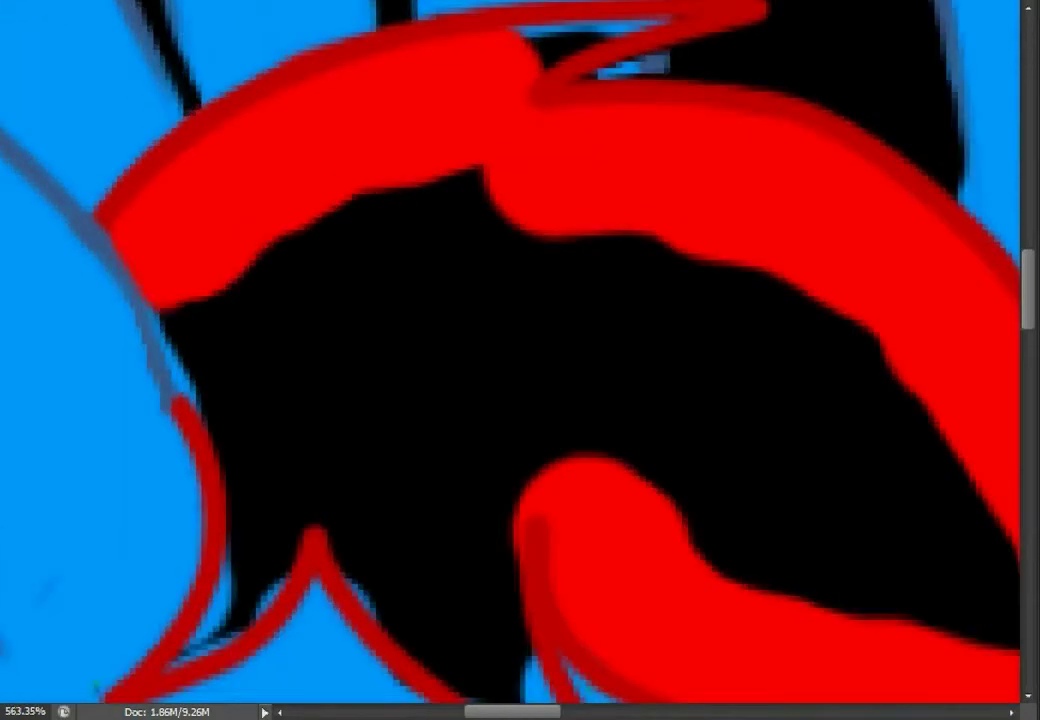
mouse_move(120, 240)
mouse_down()
mouse_move(195, 380)
mouse_move(235, 490)
mouse_up()
scroll(235, 490, up, 2)
scroll(235, 490, up, 2)
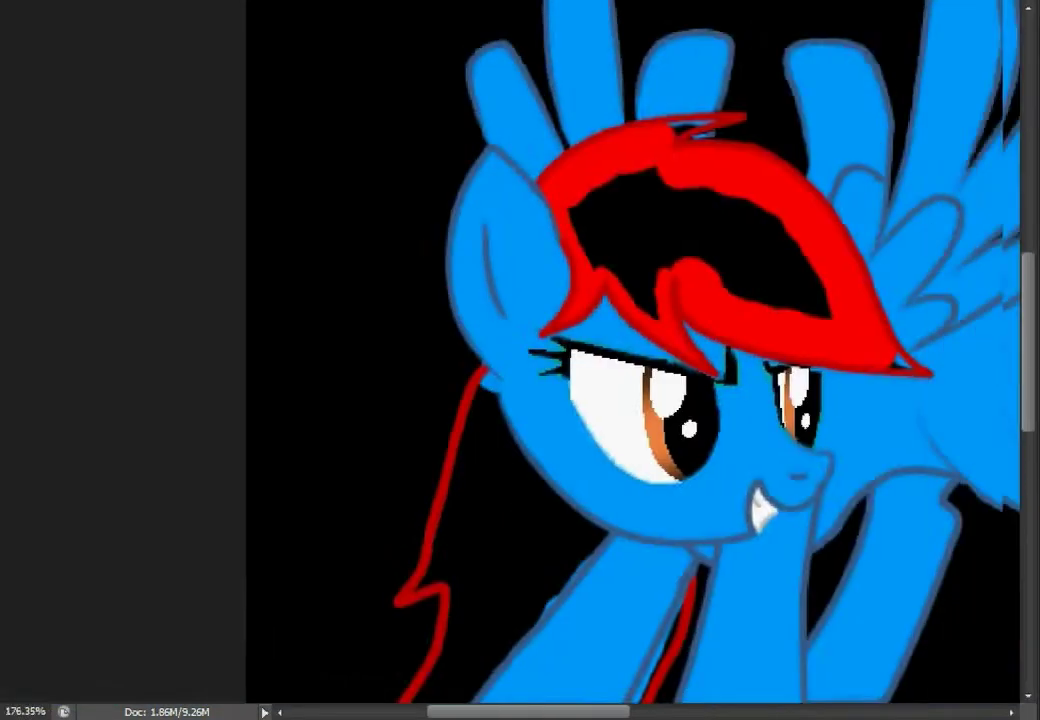
scroll(955, 383, up, 3)
Fill the remaining black patch inside the mane with red.
drag(520, 300, 700, 620)
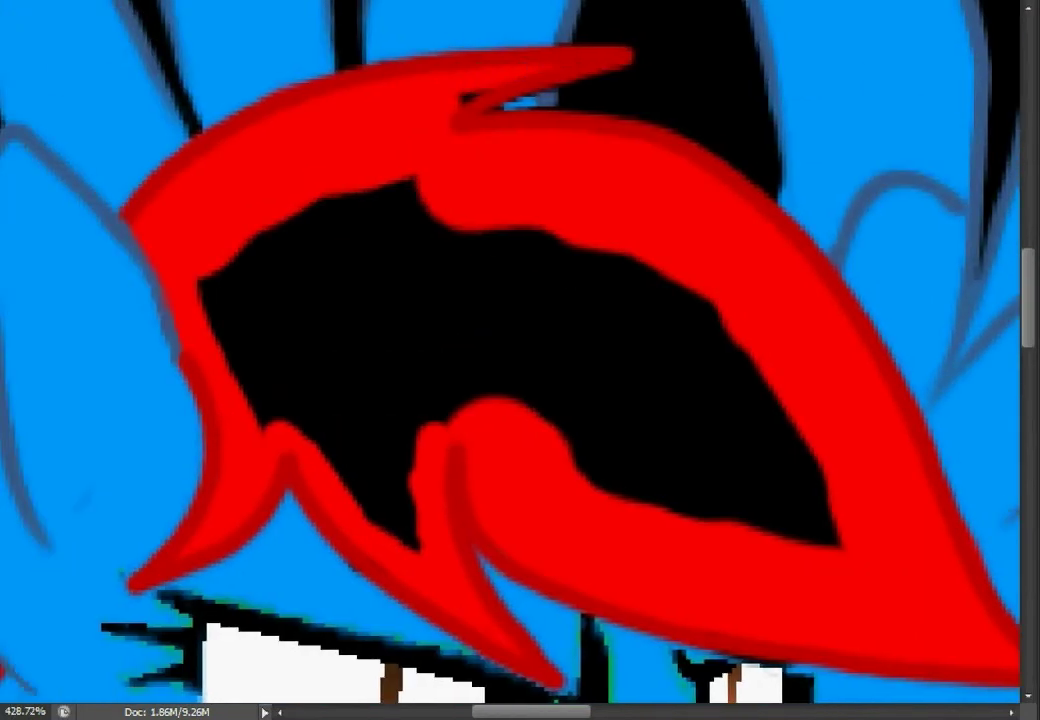
drag(250, 250, 265, 380)
drag(290, 330, 330, 440)
drag(300, 380, 680, 420)
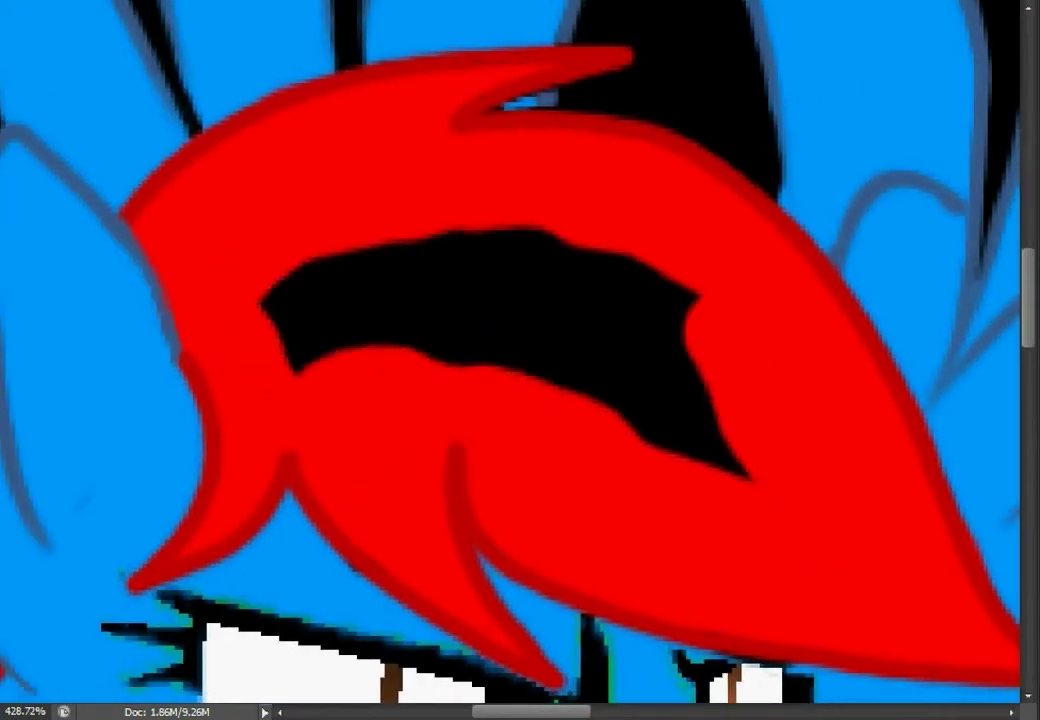
mouse_move(250, 240)
mouse_down()
mouse_move(480, 280)
mouse_move(690, 430)
mouse_up()
scroll(520, 360, down, 3)
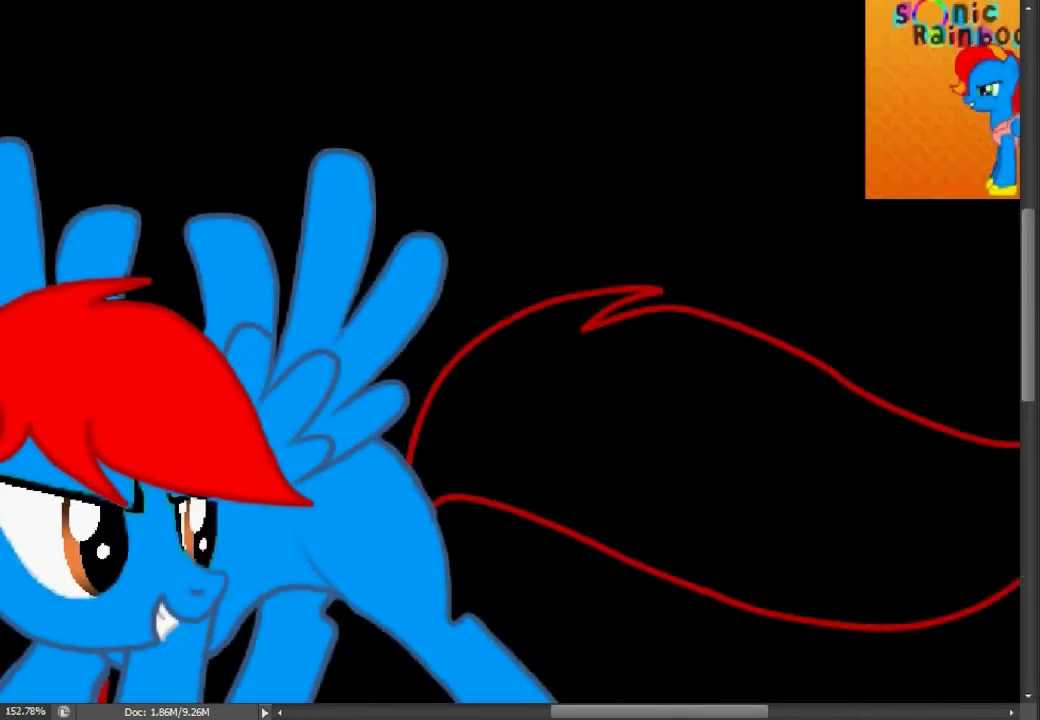
Paint red over the black gap beside the pony's neck, undoing the first attempt.
scroll(620, 533, up, 5)
drag(700, 250, 595, 515)
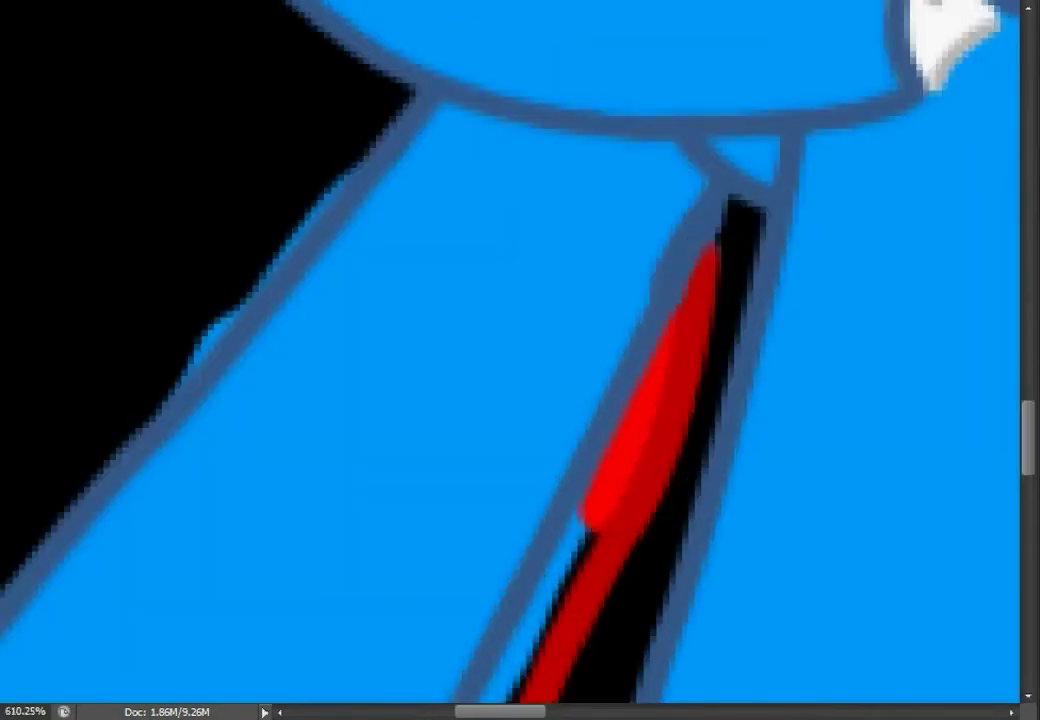
scroll(600, 400, down, 2)
drag(700, 110, 490, 565)
scroll(600, 400, down, 1)
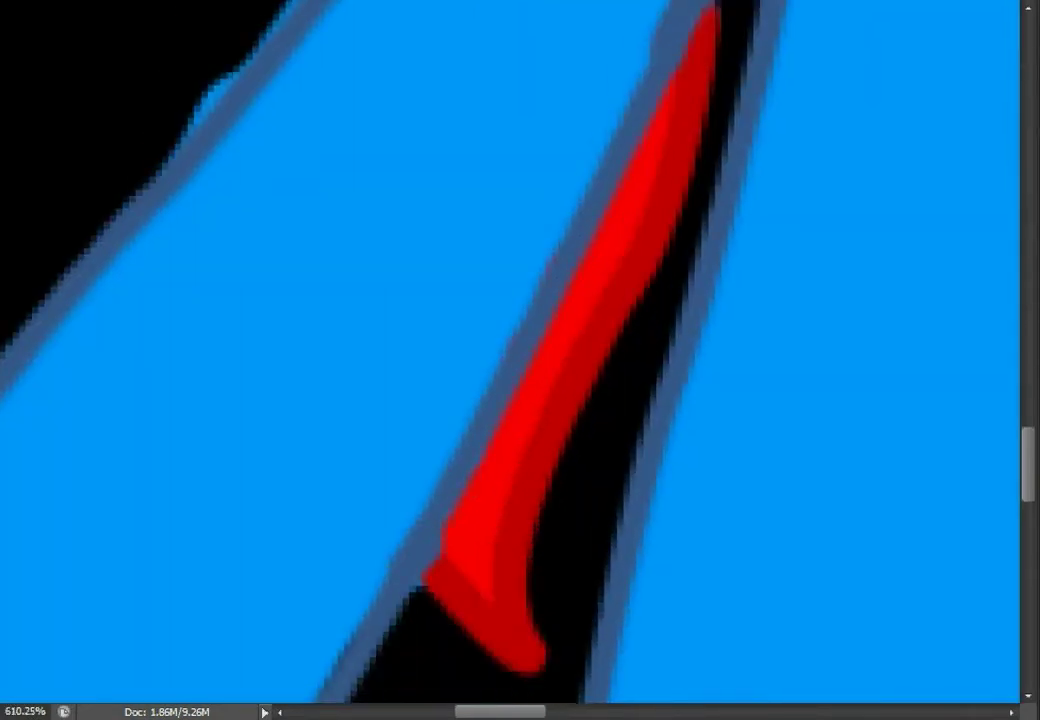
scroll(520, 360, up, 1)
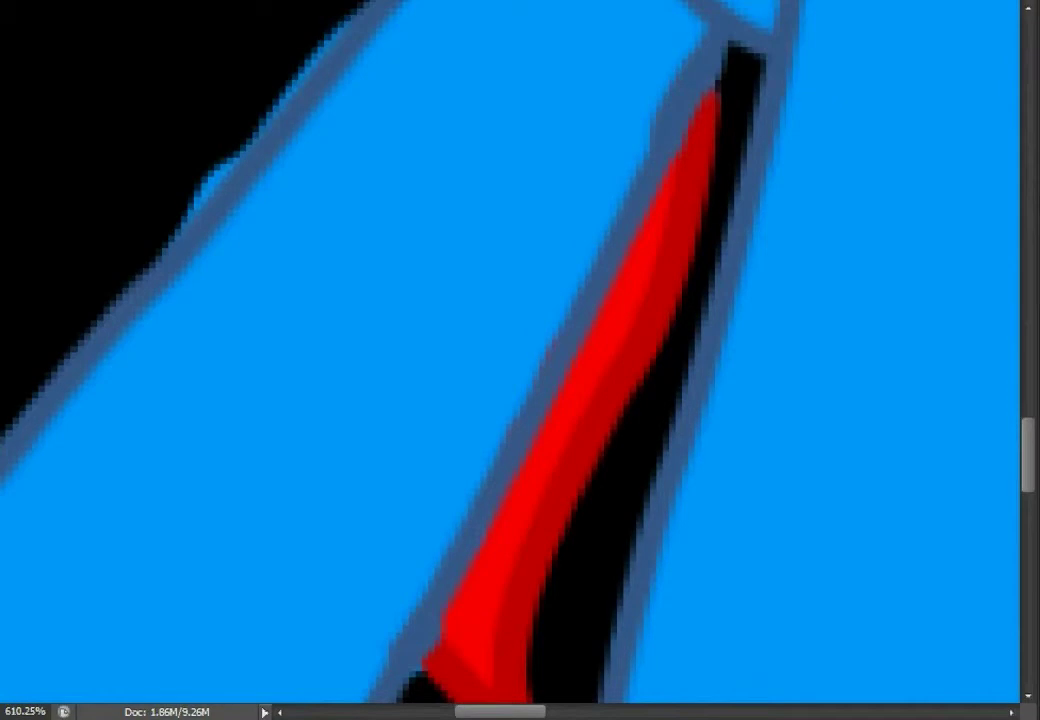
scroll(400, 485, down, 2)
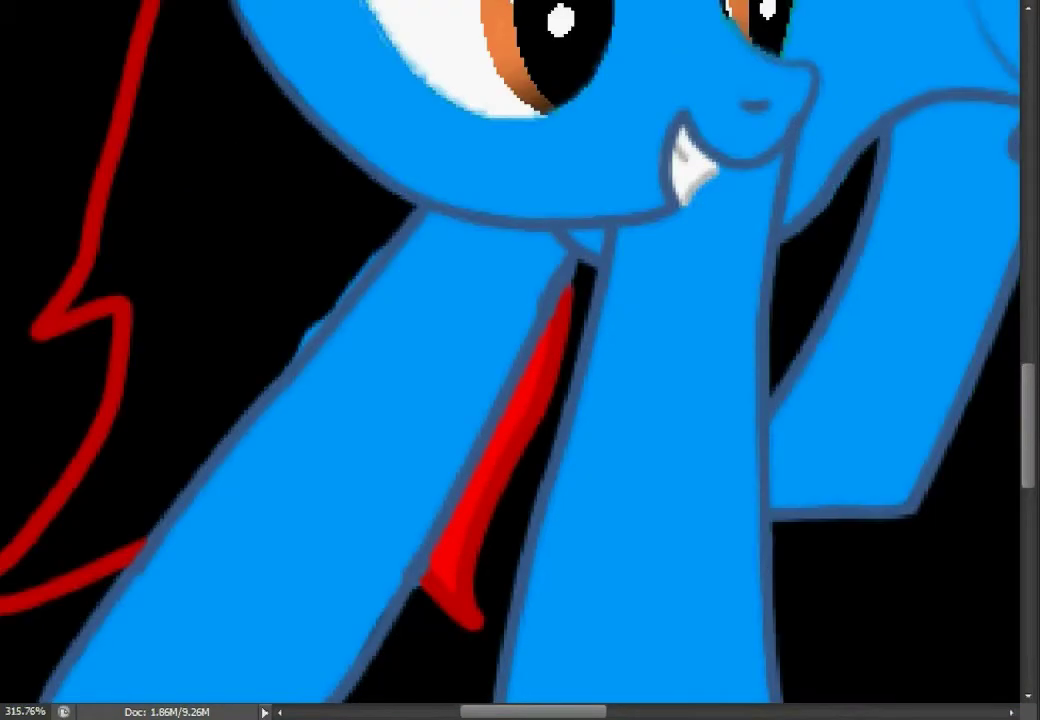
scroll(485, 340, up, 2)
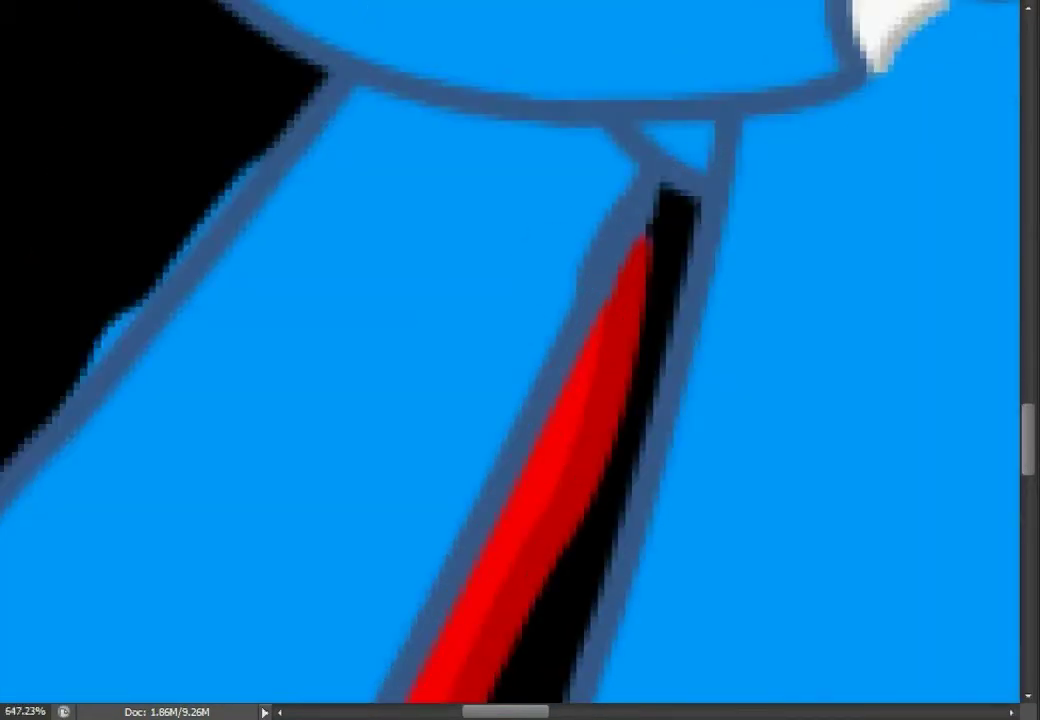
scroll(557, 462, down, 2)
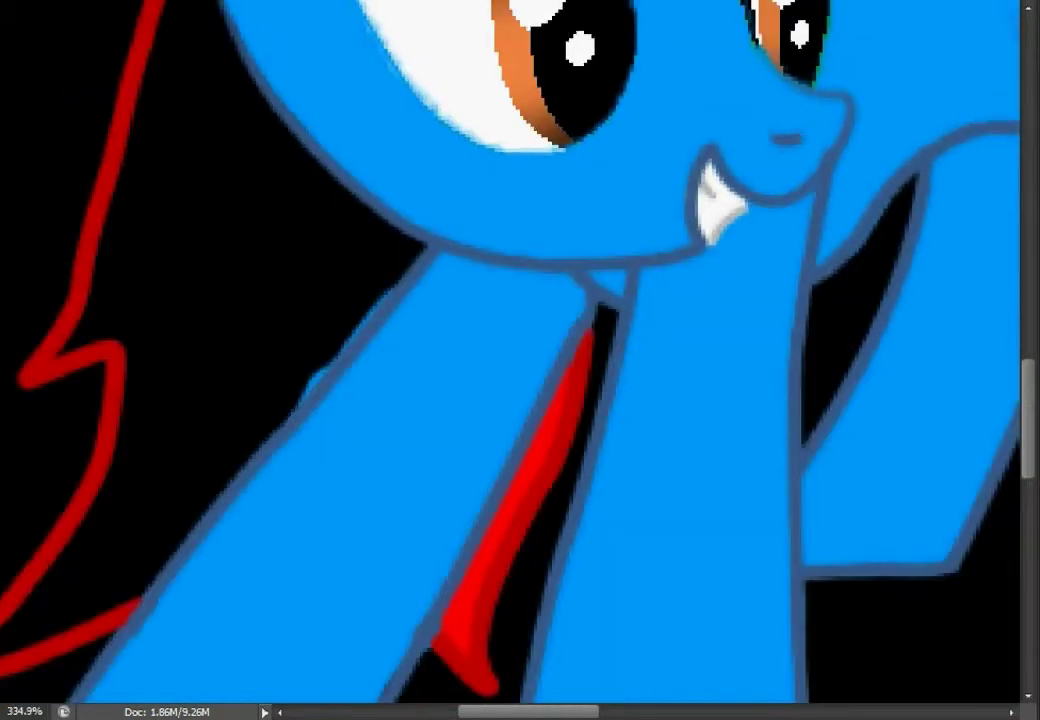
scroll(450, 330, left, 3)
drag(505, 225, 510, 300)
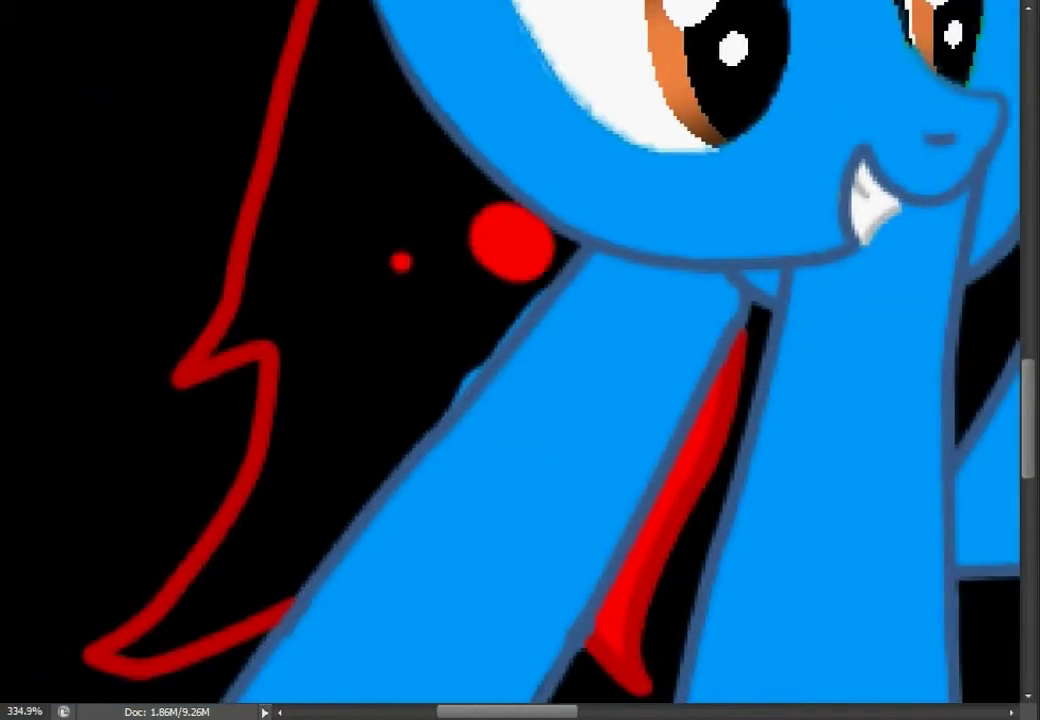
key(ctrl+alt+z)
key(ctrl+alt+z)
click(415, 248)
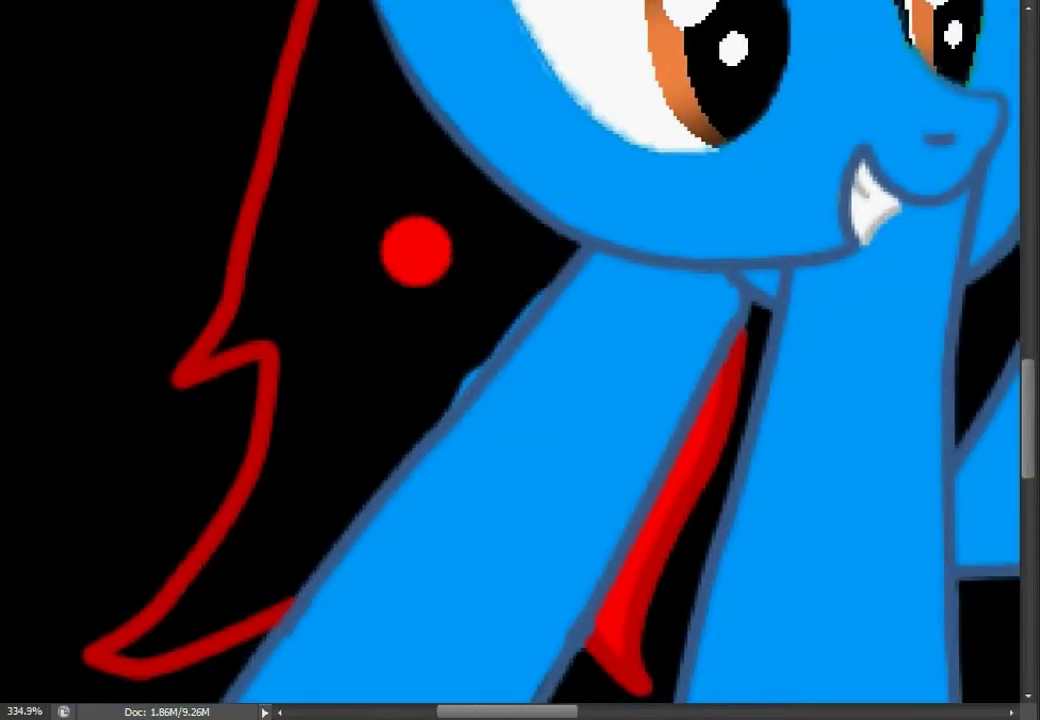
mouse_move(478, 212)
mouse_down()
mouse_move(522, 250)
mouse_move(365, 290)
mouse_move(300, 390)
mouse_up()
Paint a thick red mane strand down beside the leg.
scroll(500, 360, left, 3)
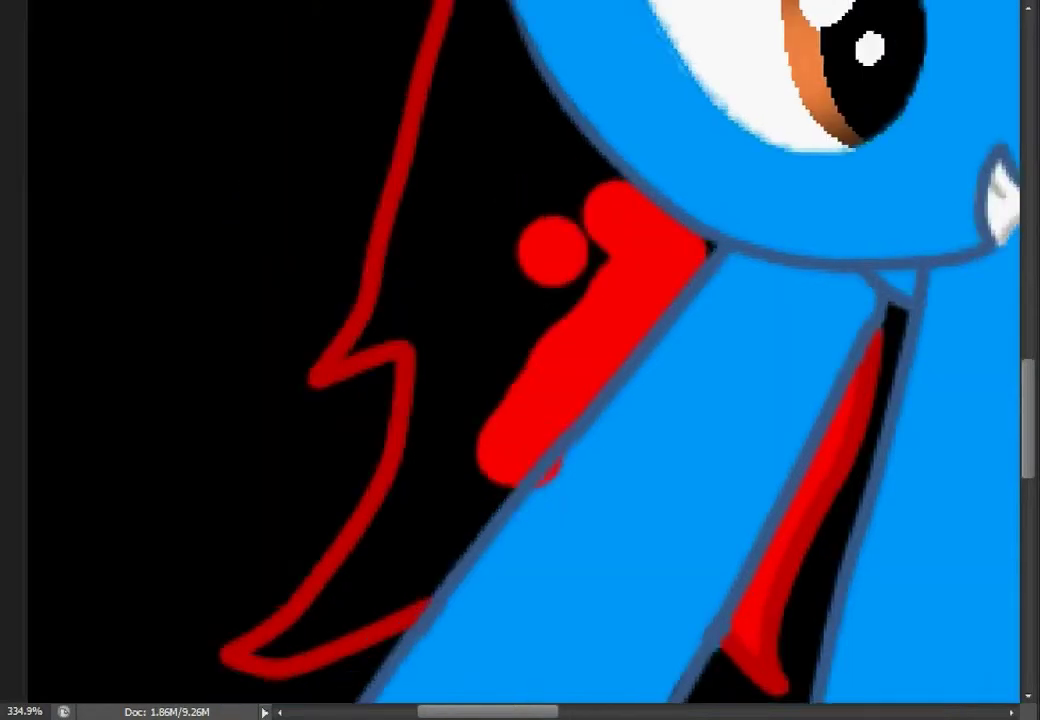
scroll(500, 360, down, 3)
key(ctrl+z)
mouse_move(600, 140)
mouse_down()
mouse_move(360, 460)
mouse_move(418, 260)
mouse_move(413, 185)
mouse_up()
scroll(520, 360, up, 3)
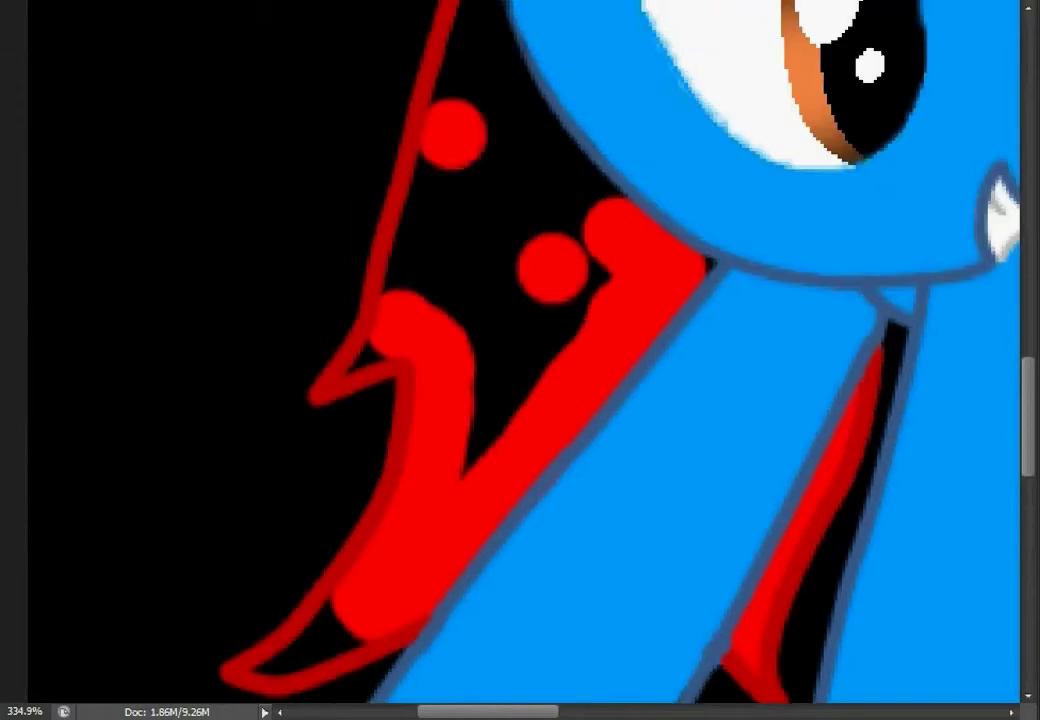
drag(452, 135, 415, 305)
scroll(520, 360, up, 3)
drag(470, 215, 440, 260)
drag(420, 160, 430, 260)
drag(430, 200, 500, 320)
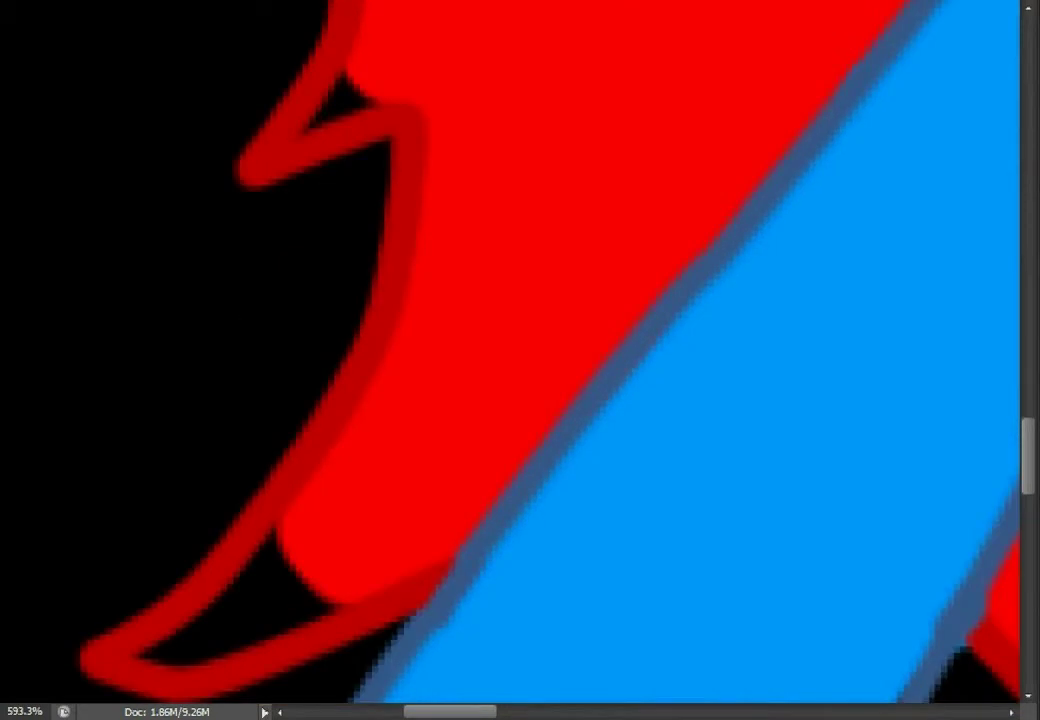
Fill the remaining black gaps in the mane tip and upper notch with red.
mouse_move(330, 600)
mouse_down()
mouse_move(275, 560)
mouse_move(220, 620)
mouse_up()
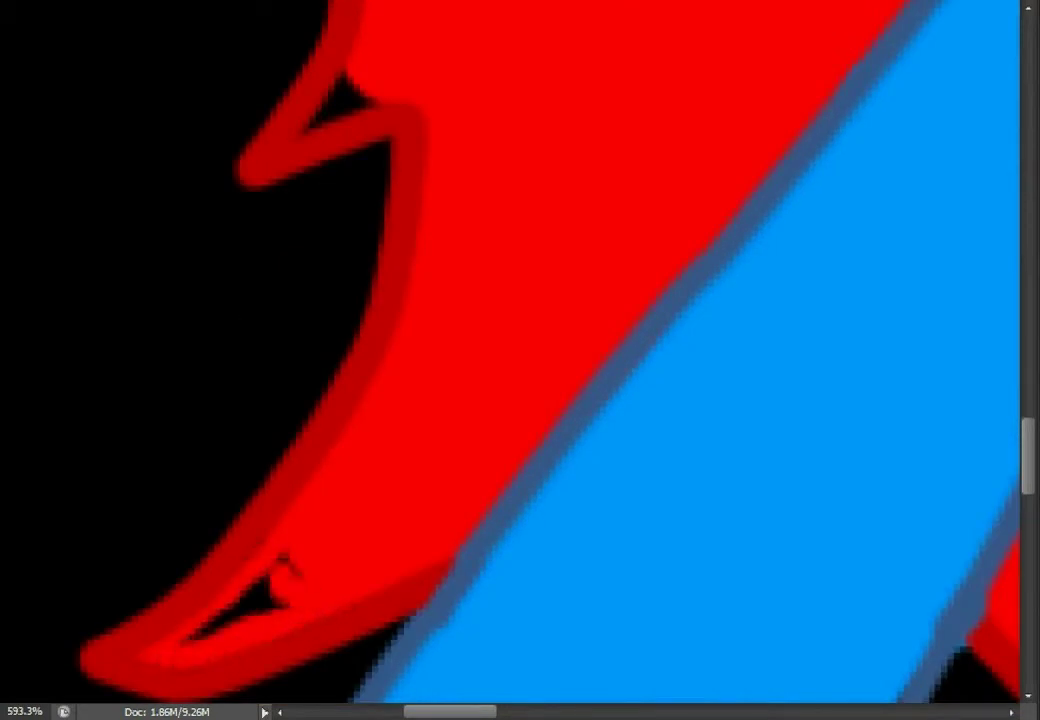
drag(280, 570, 180, 640)
drag(355, 90, 315, 120)
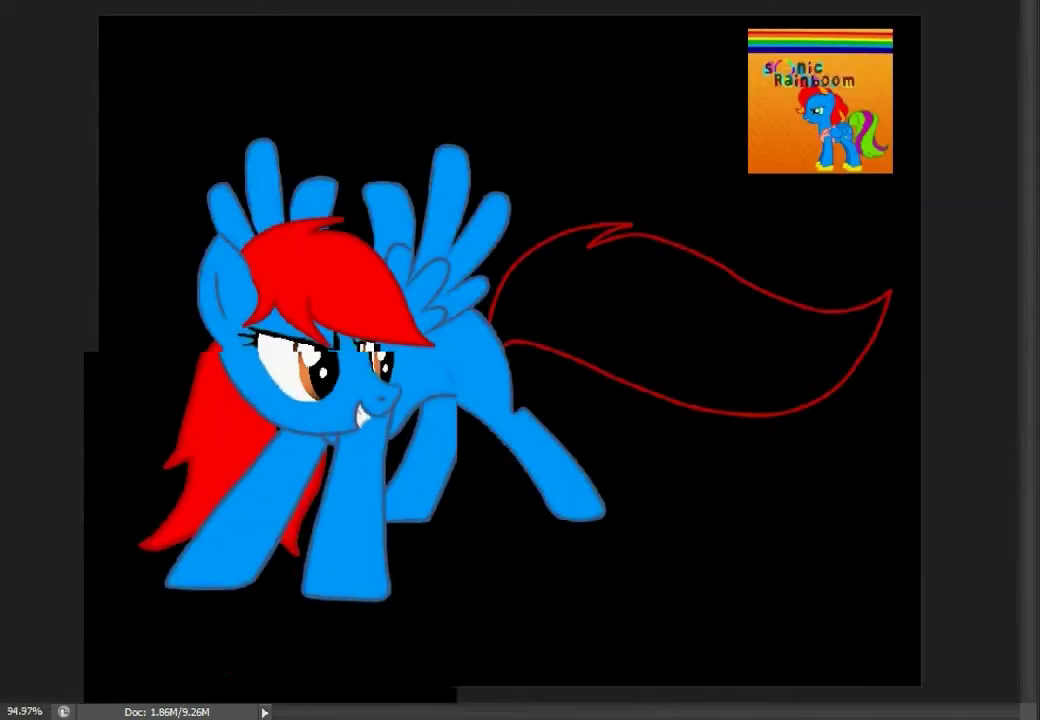
scroll(222, 348, up, 5)
scroll(222, 348, up, 3)
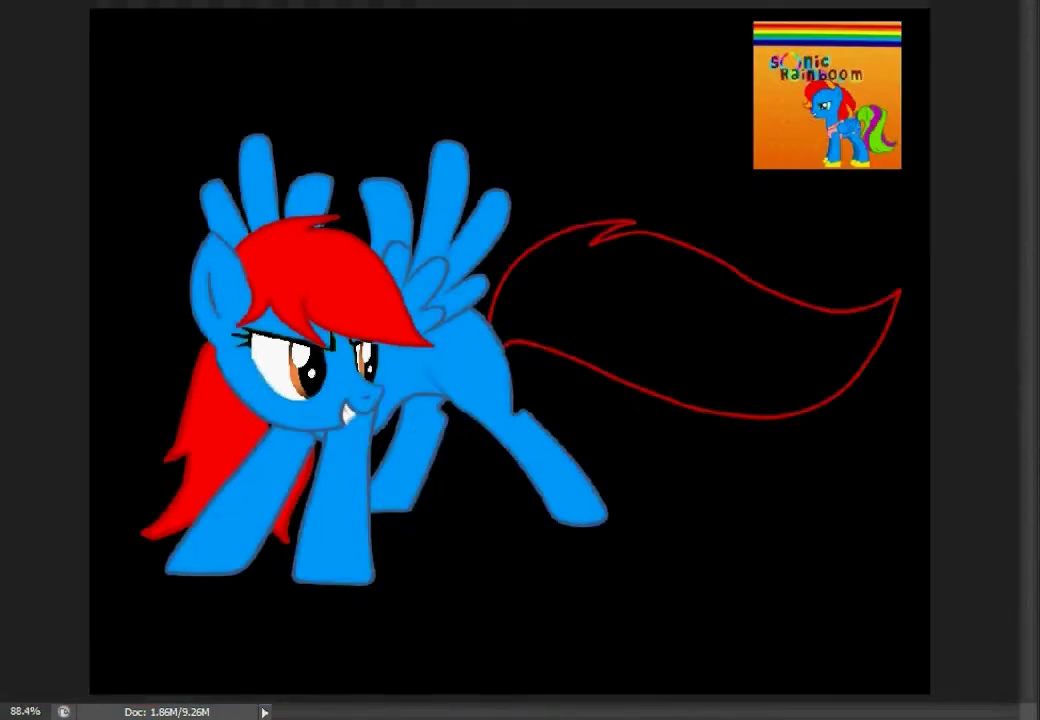
scroll(775, 110, up, 3)
scroll(310, 312, down, 1)
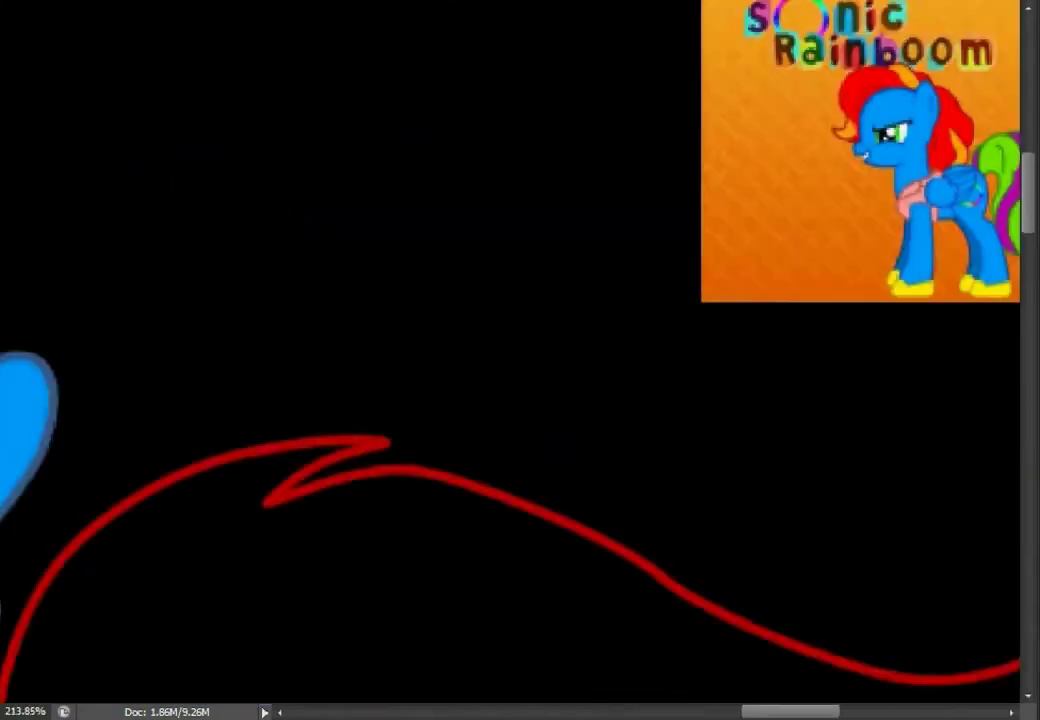
scroll(310, 312, down, 3)
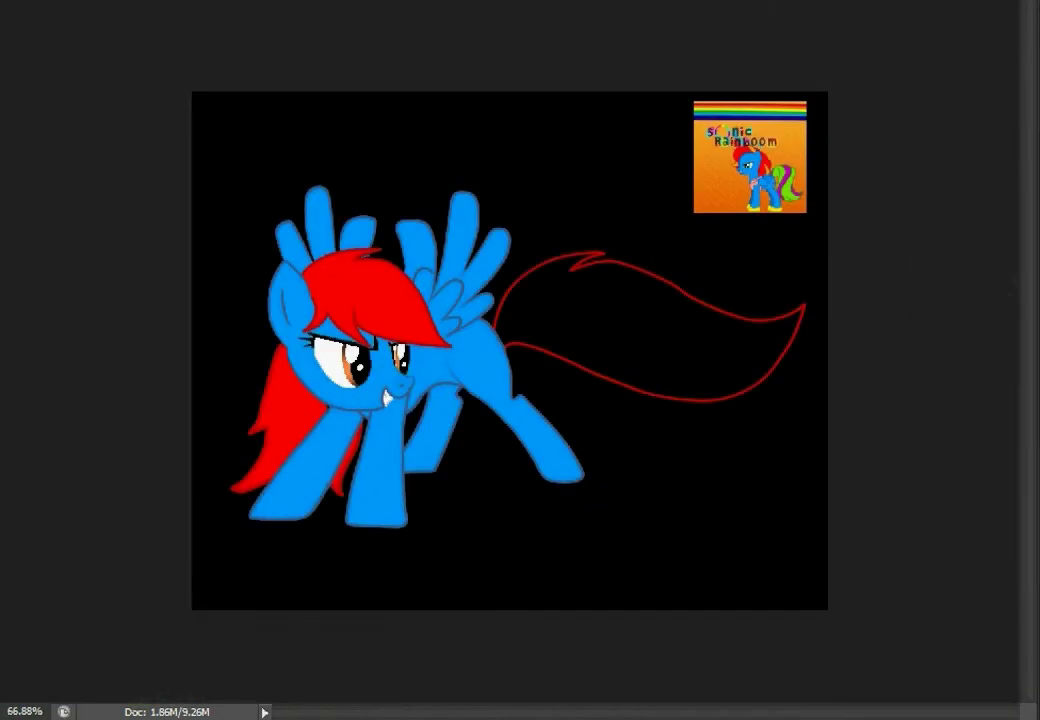
scroll(310, 312, up, 3)
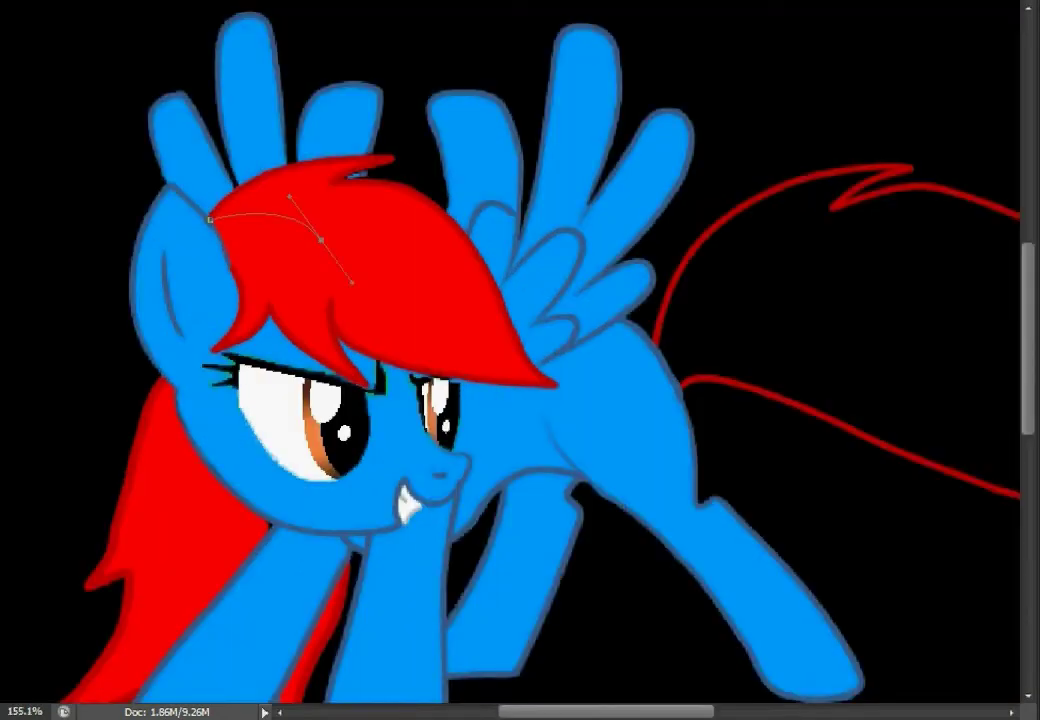
Stroke the forelock path with the brush.
scroll(220, 144, up, 2)
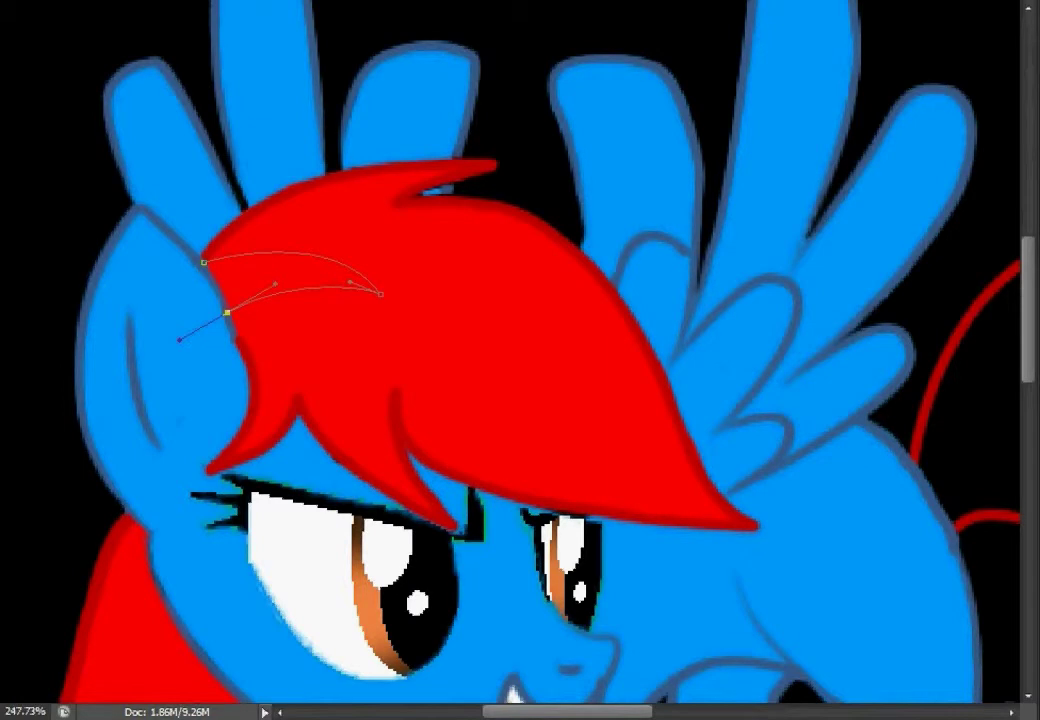
right_click(457, 226)
click(530, 373)
click(782, 193)
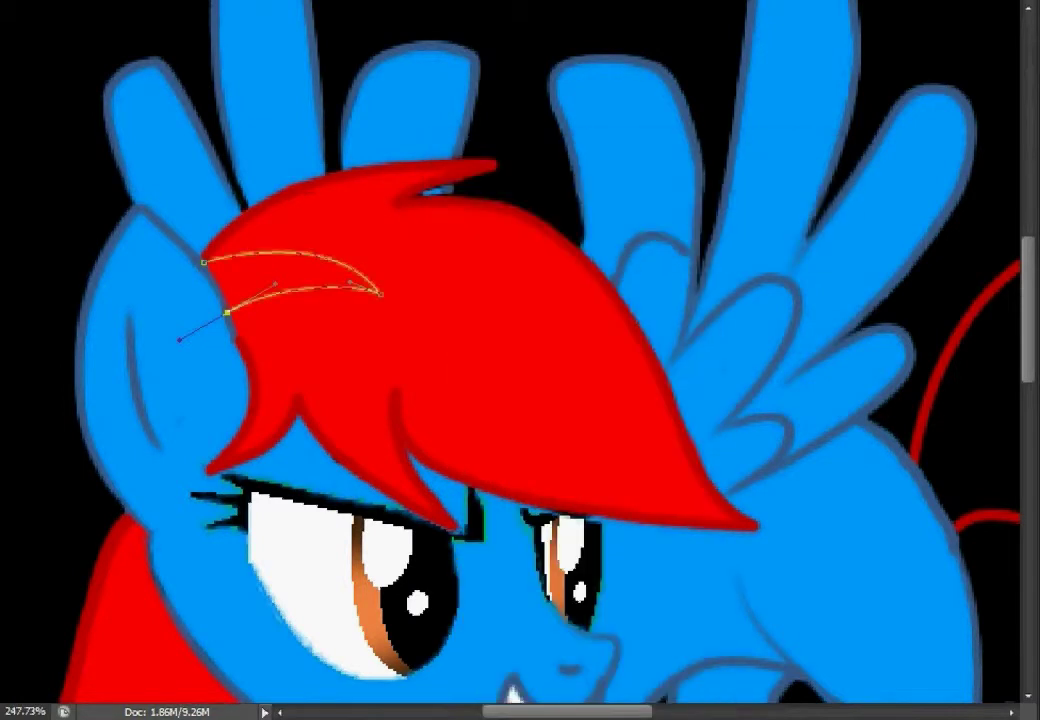
Close the stripe outline on the forelock, fill it orange, and delete the path.
scroll(200, 255, up, 2)
alt+click(260, 378)
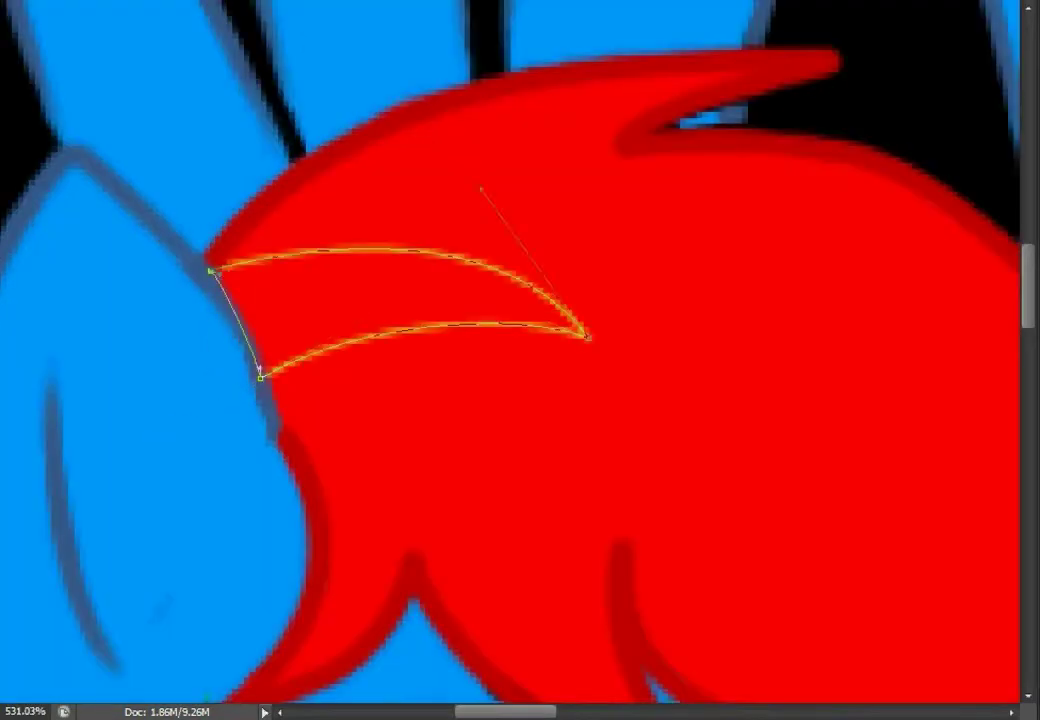
right_click(309, 190)
click(383, 348)
click(780, 111)
right_click(694, 200)
click(740, 234)
Draw a curved stripe outline across the forelock with the Pen tool.
scroll(613, 286, down, 3)
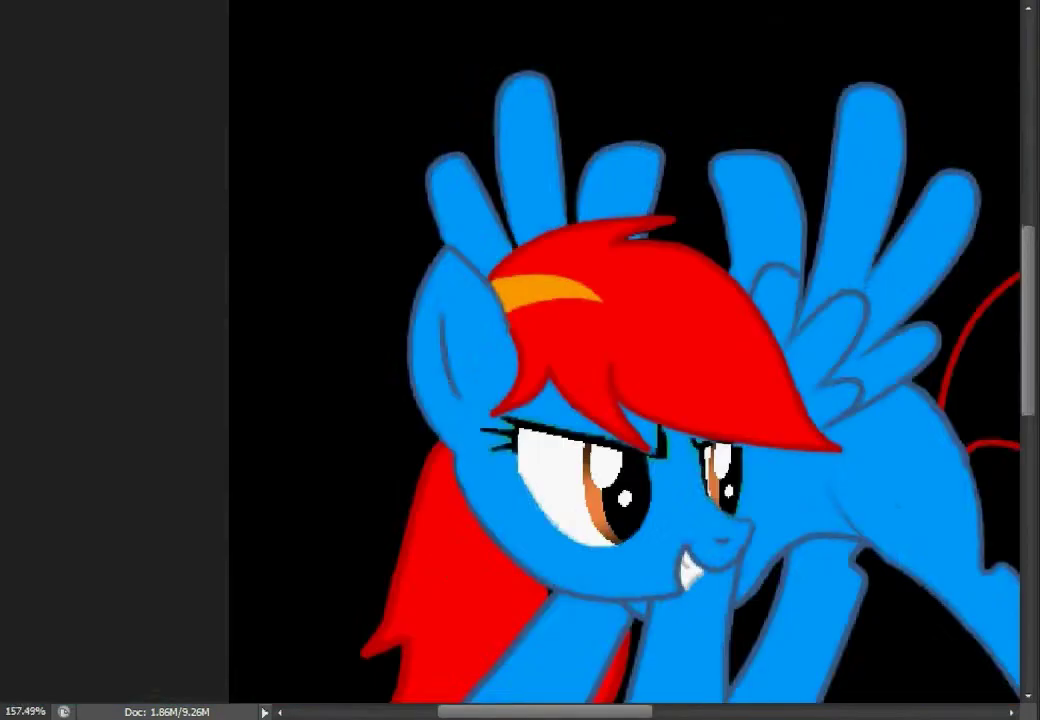
scroll(566, 197, down, 3)
scroll(300, 315, down, 2)
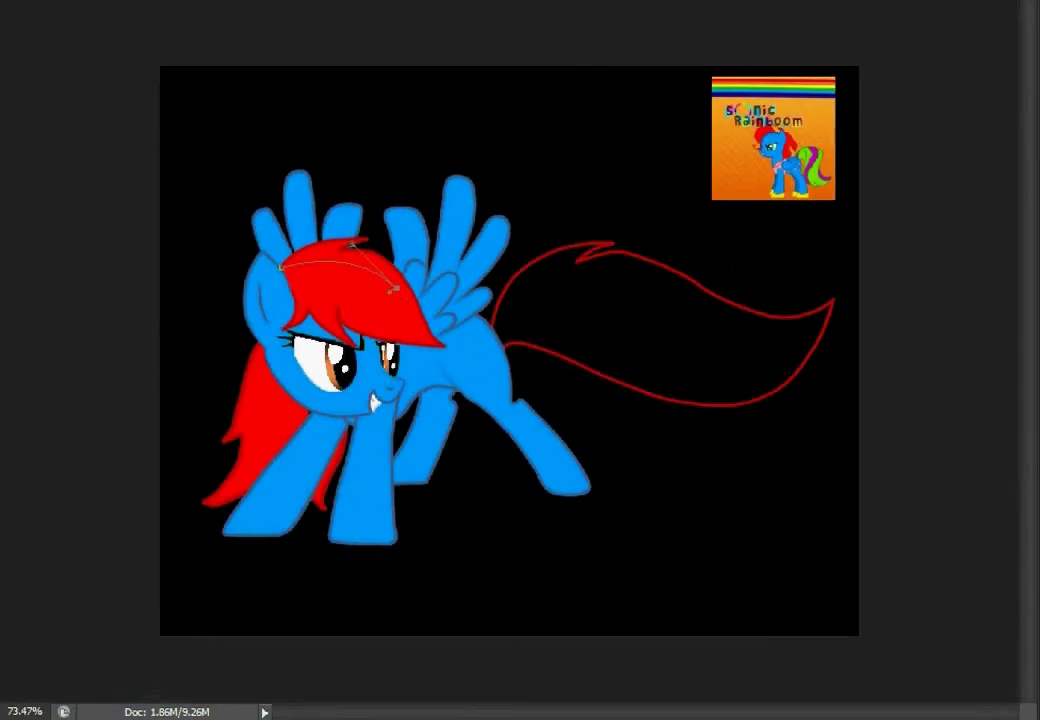
scroll(503, 340, up, 1)
scroll(342, 292, up, 3)
scroll(342, 292, up, 3)
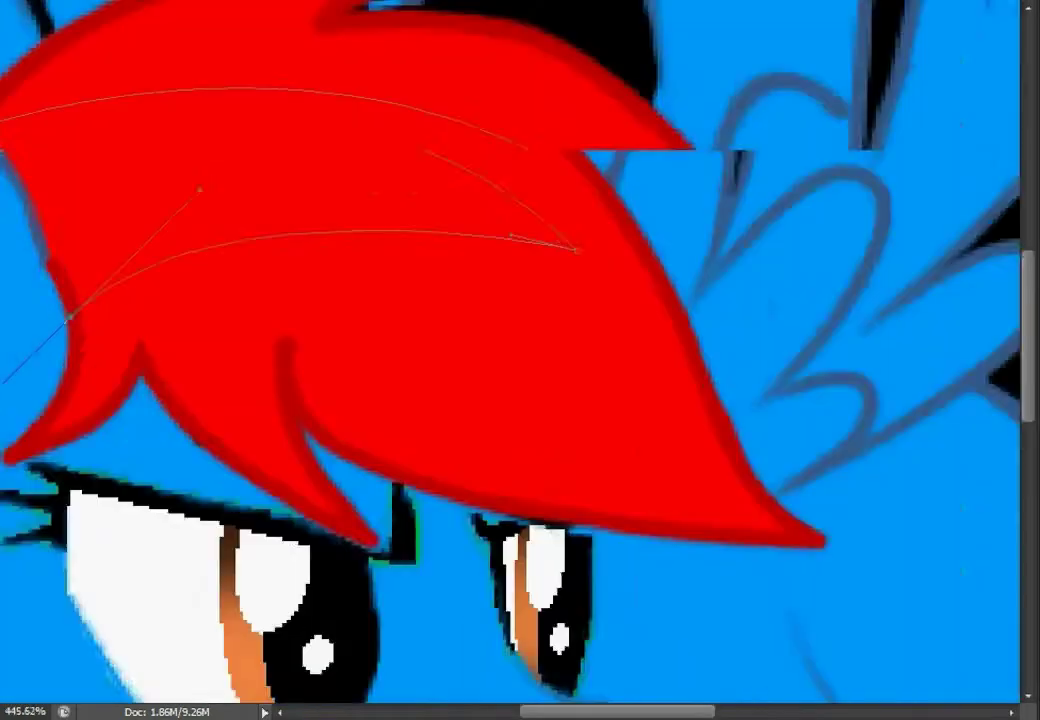
scroll(342, 292, left, 3)
drag(163, 287, 12, 488)
scroll(500, 350, up, 2)
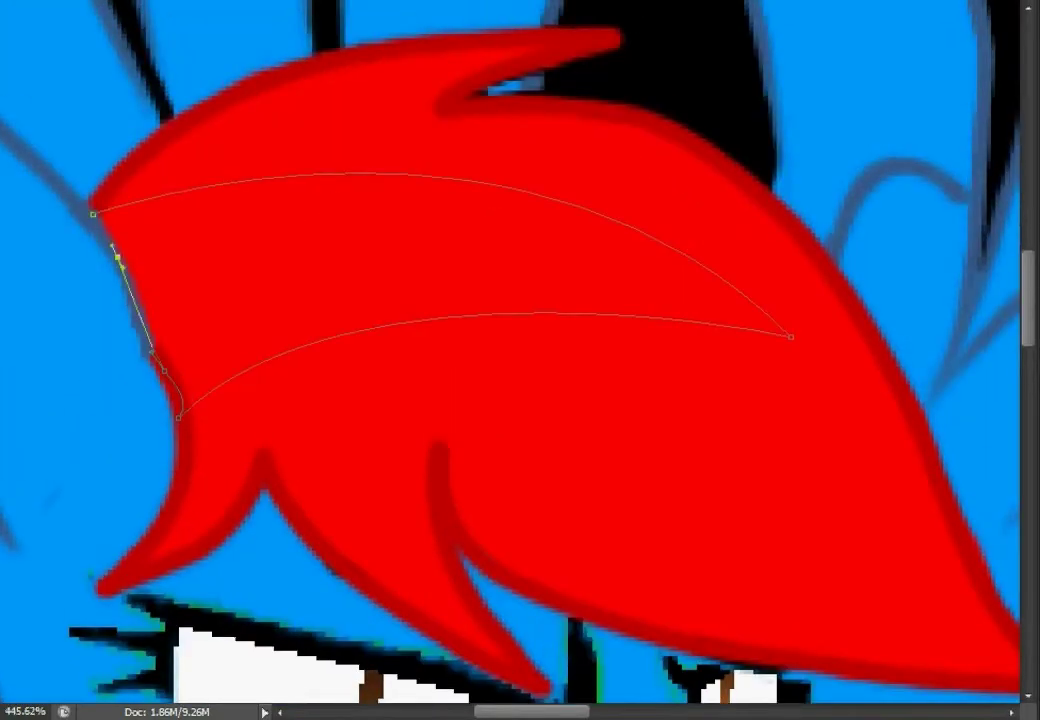
Fill the curved stripe path orange and hide the path.
right_click(237, 220)
click(278, 348)
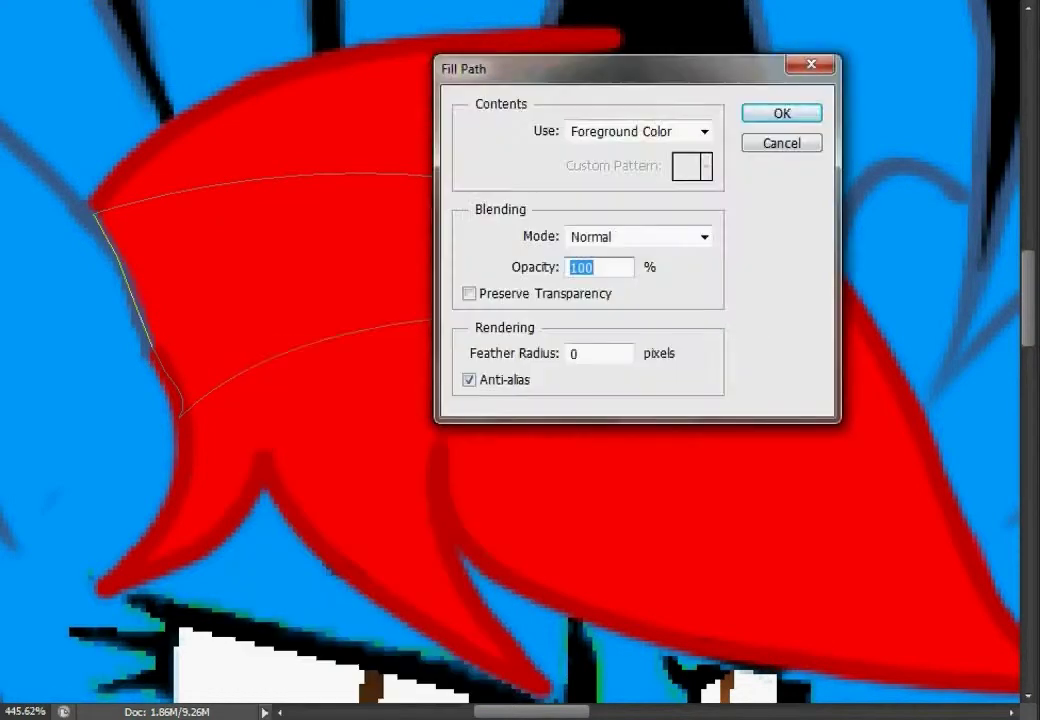
click(782, 111)
right_click(444, 300)
key(Escape)
scroll(520, 350, up, 2)
scroll(520, 350, up, 2)
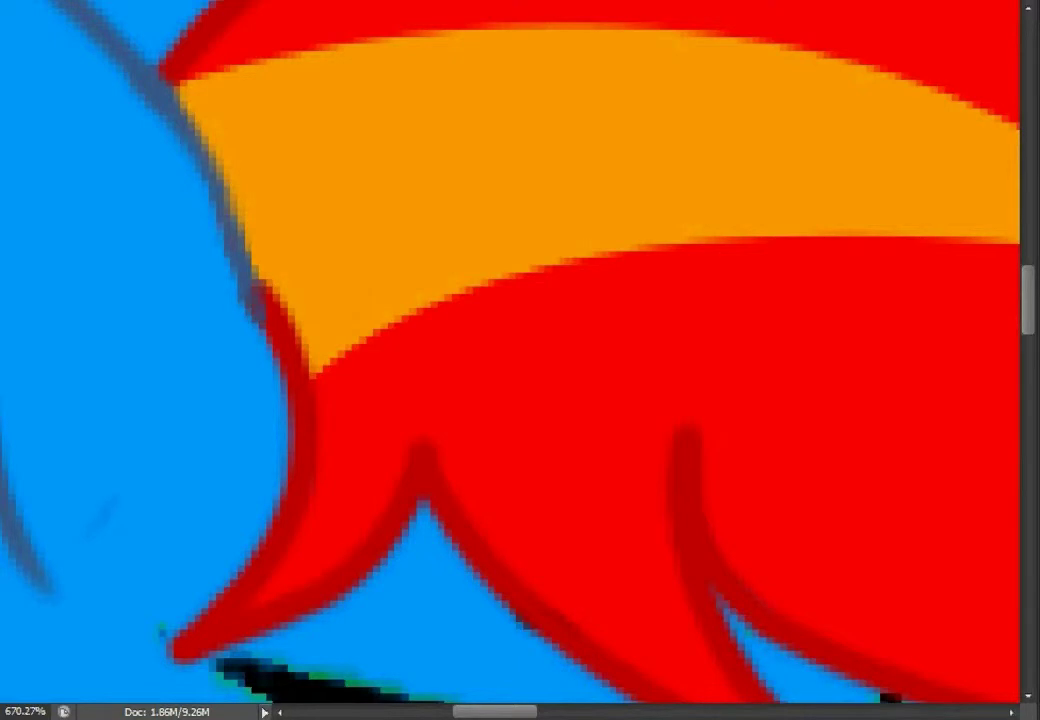
scroll(520, 350, down, 3)
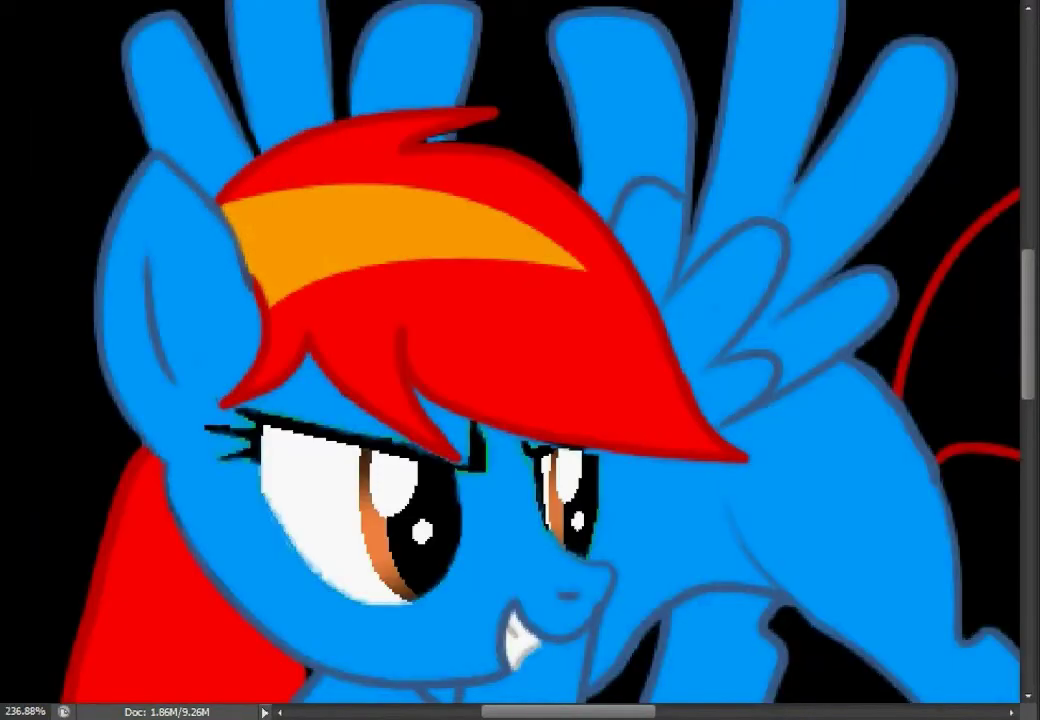
scroll(520, 350, down, 2)
scroll(520, 350, up, 2)
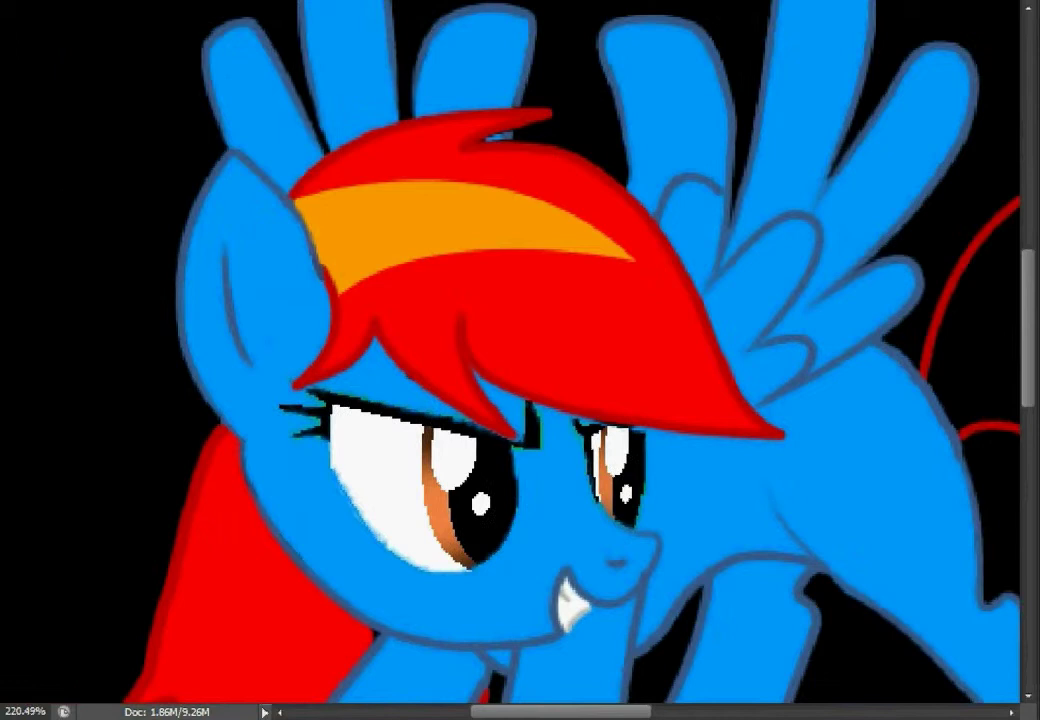
scroll(520, 350, up, 1)
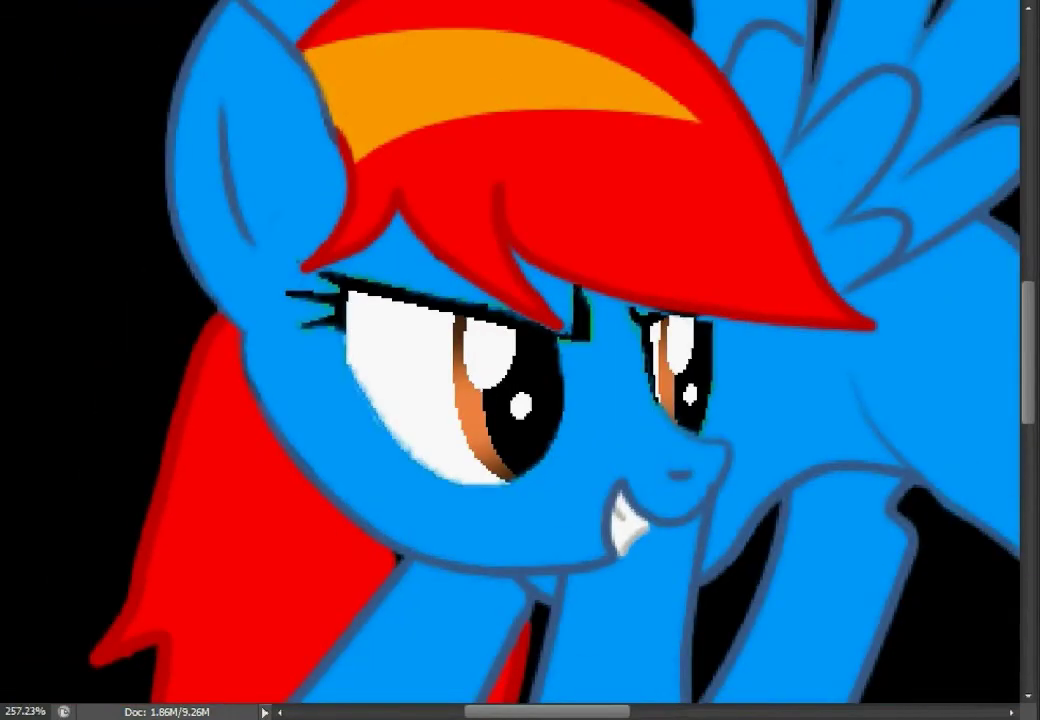
scroll(400, 574, up, 5)
scroll(520, 350, down, 5)
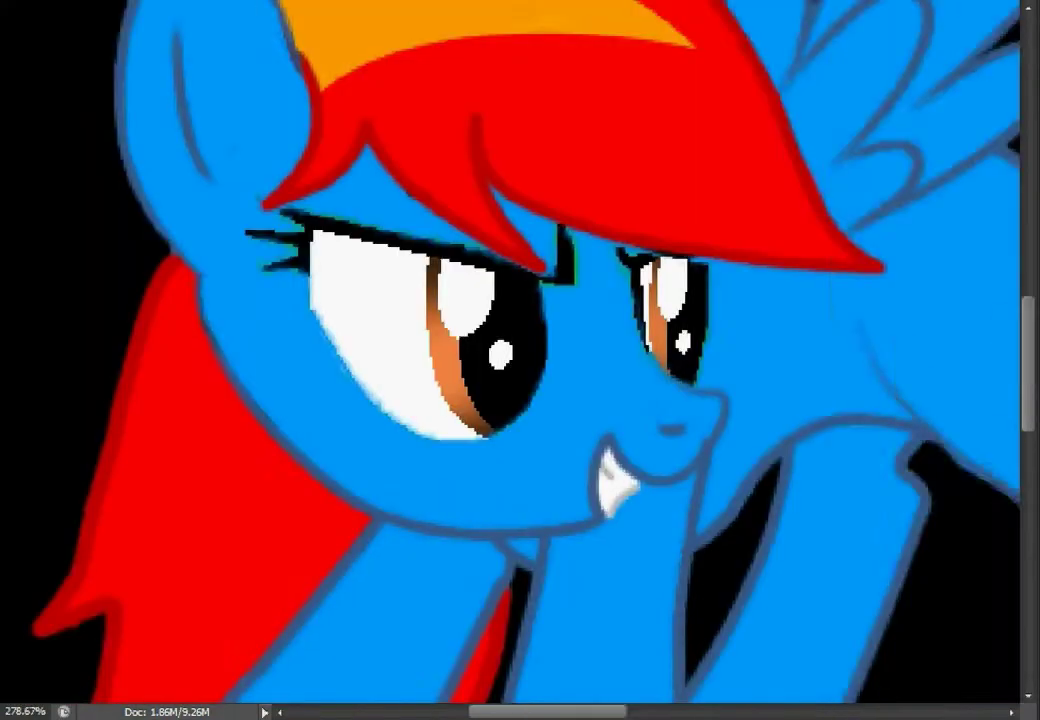
scroll(520, 350, down, 4)
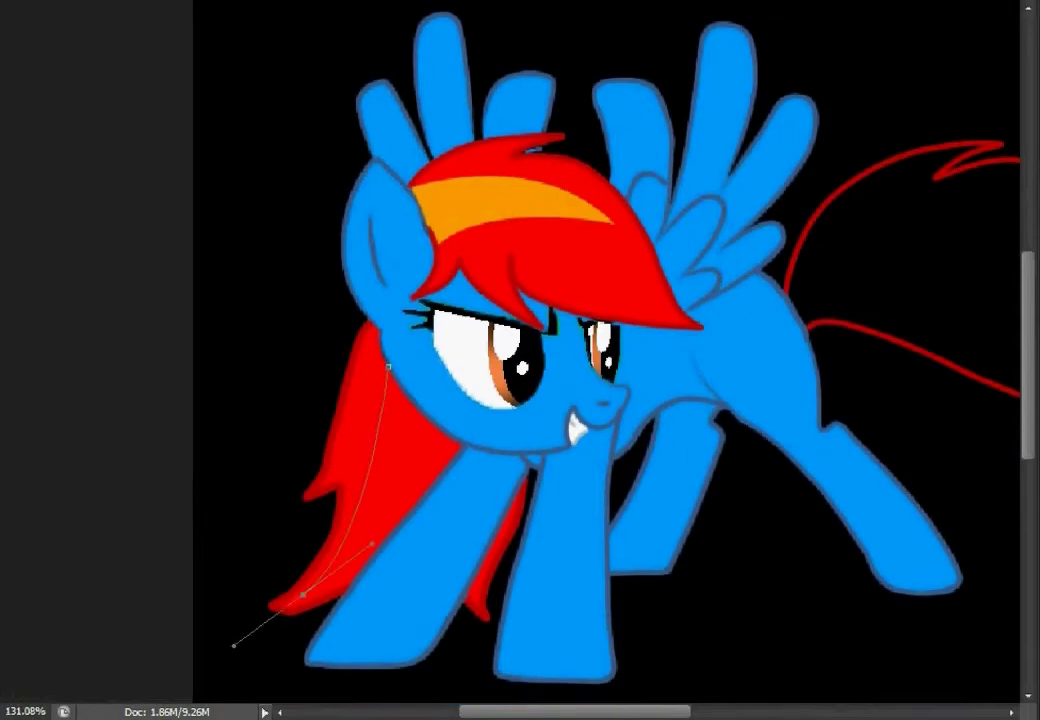
Shape the streak outline along the long mane, bending it to follow the neck edge.
mouse_move(455, 520)
mouse_down()
mouse_move(376, 592)
mouse_move(364, 687)
mouse_move(440, 600)
mouse_up()
scroll(400, 480, up, 3)
scroll(386, 690, down, 1)
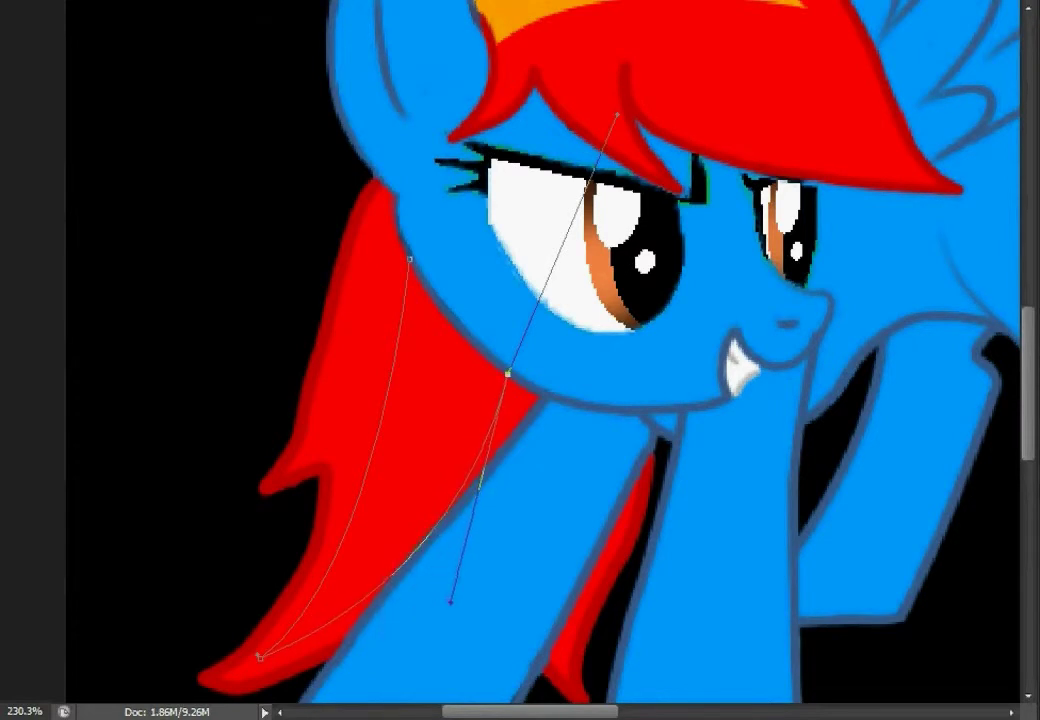
right_click(385, 190)
key(Escape)
scroll(469, 374, up, 1)
click(467, 327)
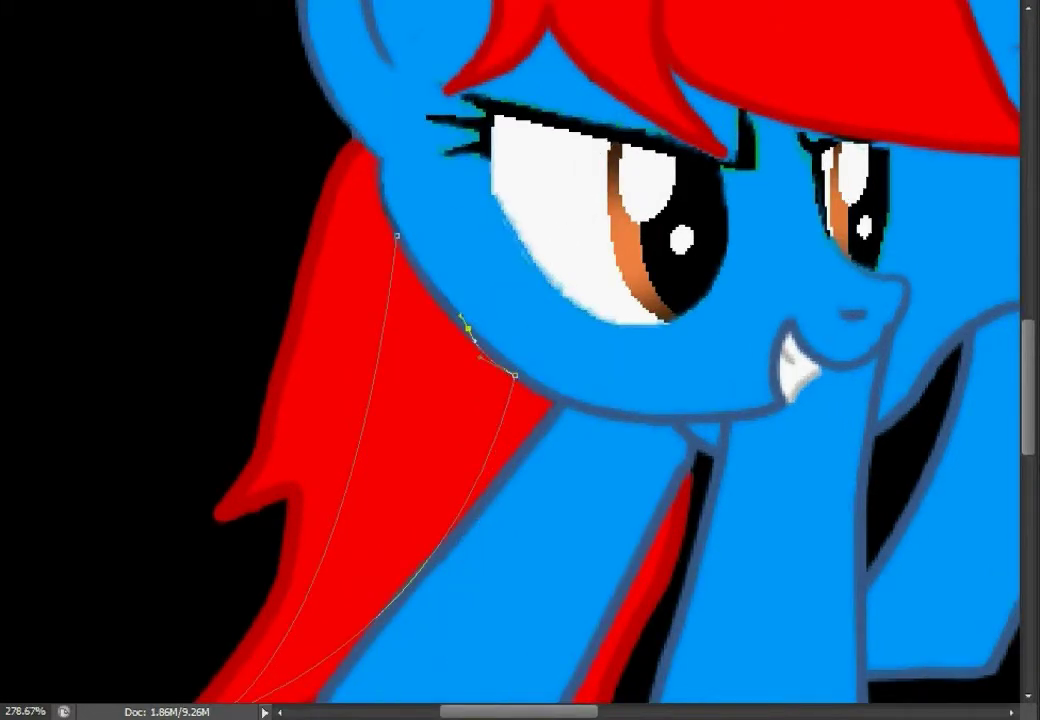
scroll(317, 315, up, 5)
drag(515, 120, 550, 262)
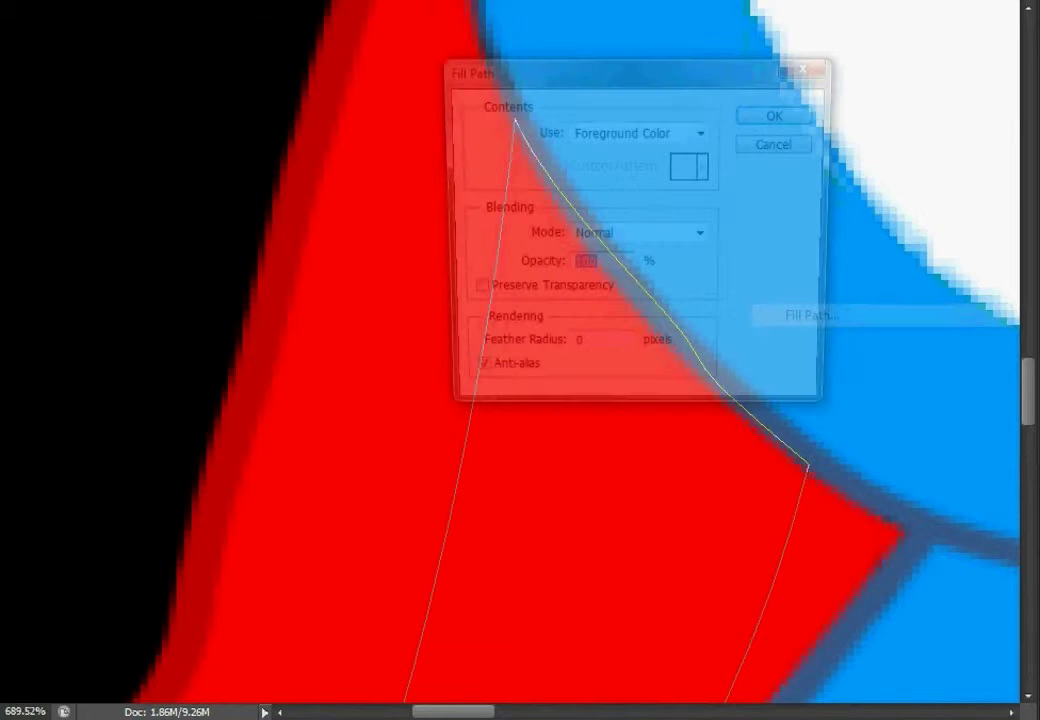
scroll(314, 443, up, 5)
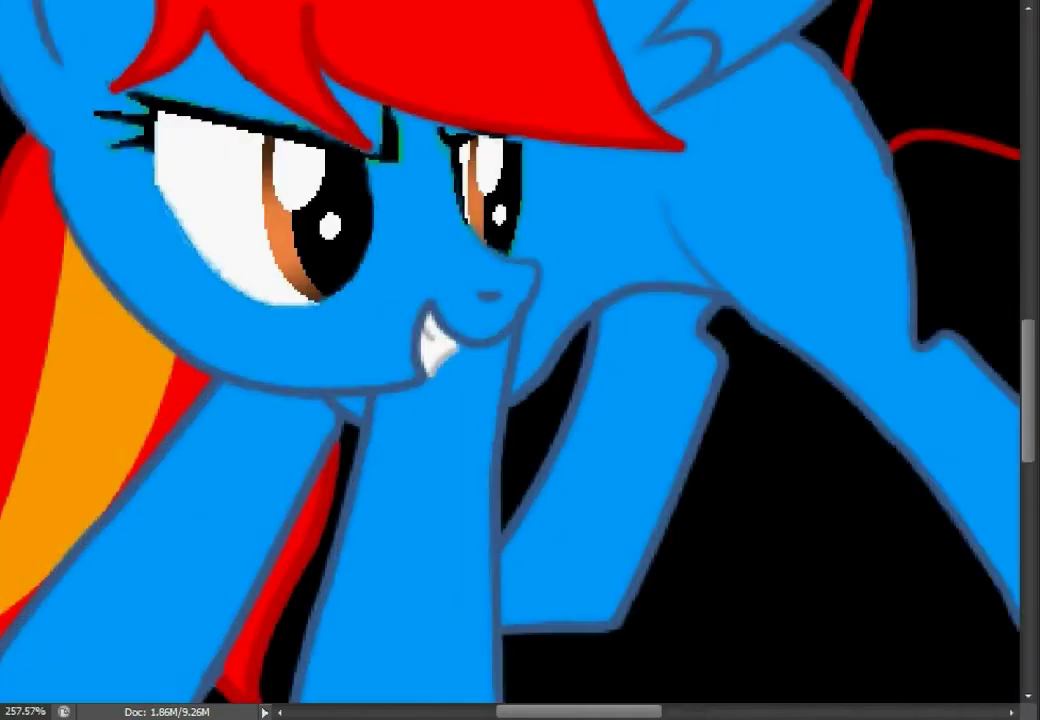
scroll(282, 417, down, 4)
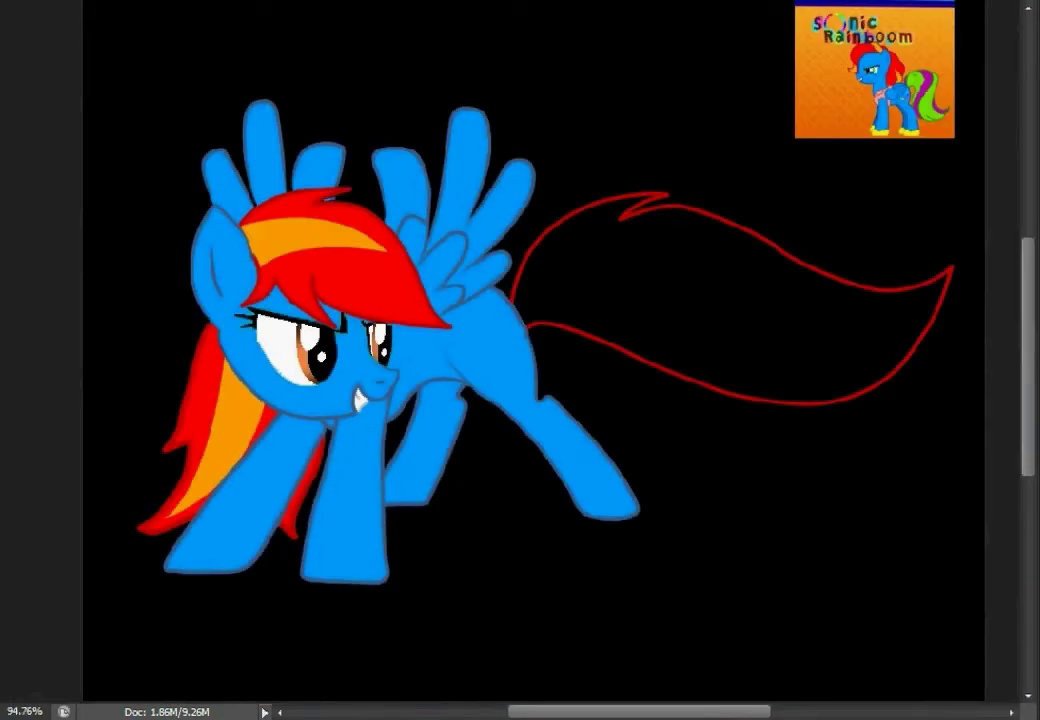
Select an oval area around the tail, clear that selection, and show Brush Presets (F5).
drag(455, 128, 985, 568)
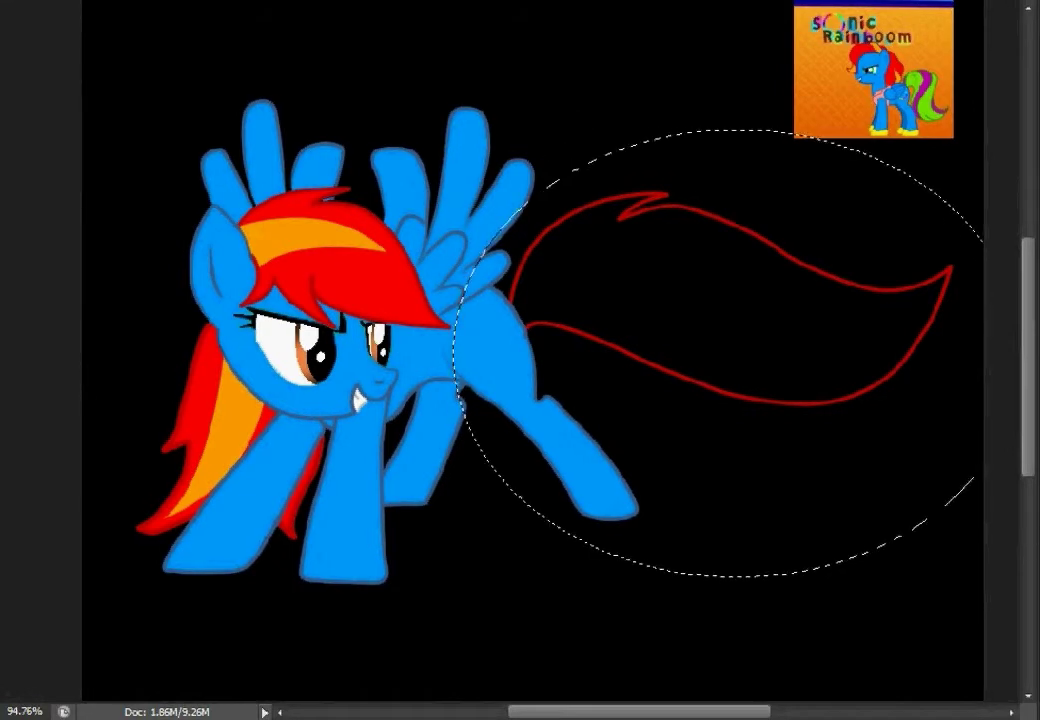
right_click(646, 207)
click(706, 221)
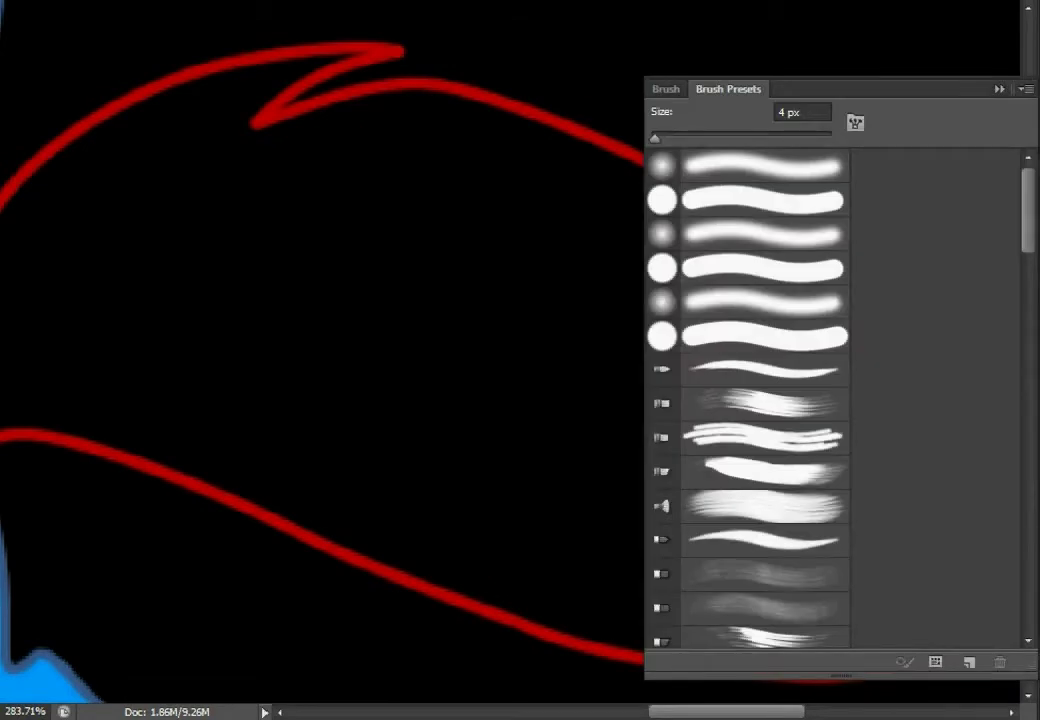
key(F5)
Trace the tail's inner spike tip and upper edge with the Pen tool.
scroll(520, 360, up, 5)
scroll(520, 360, right, 4)
scroll(733, 116, up, 5)
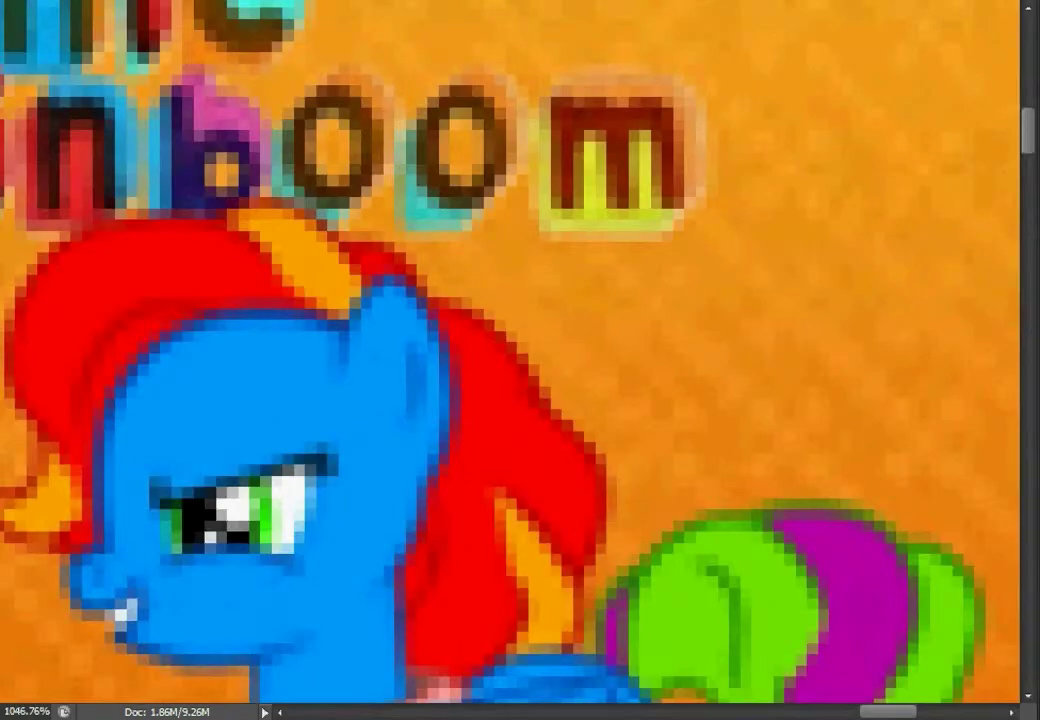
scroll(520, 360, down, 5)
scroll(520, 360, down, 3)
scroll(520, 360, up, 5)
scroll(520, 360, down, 4)
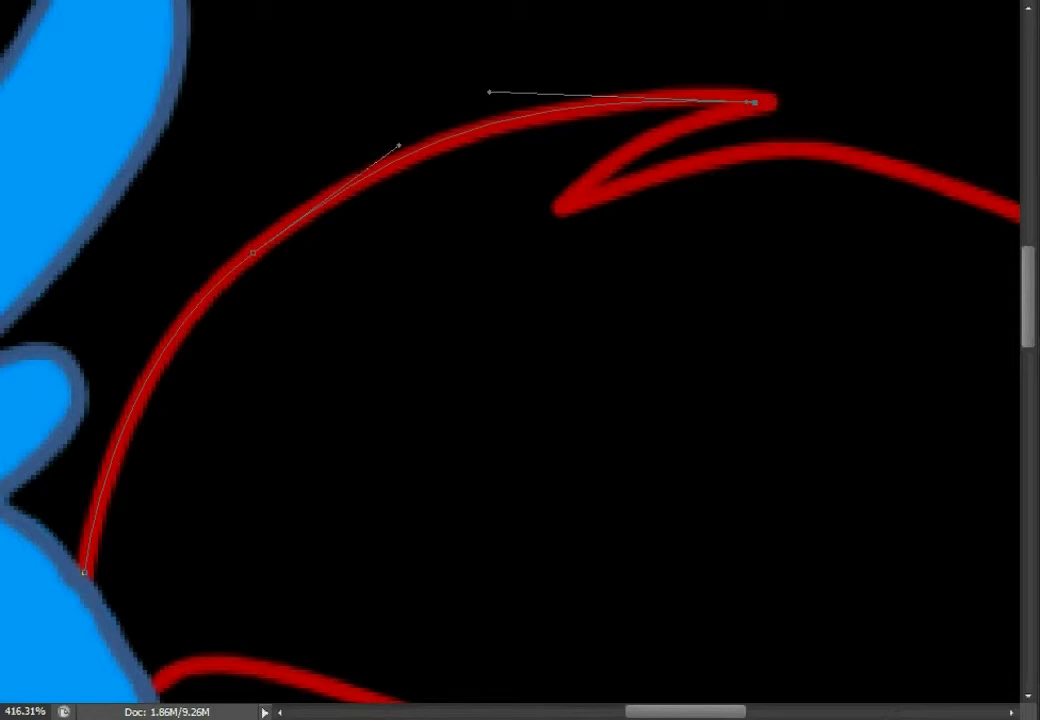
mouse_move(567, 204)
mouse_down()
mouse_move(557, 255)
mouse_move(521, 277)
mouse_up()
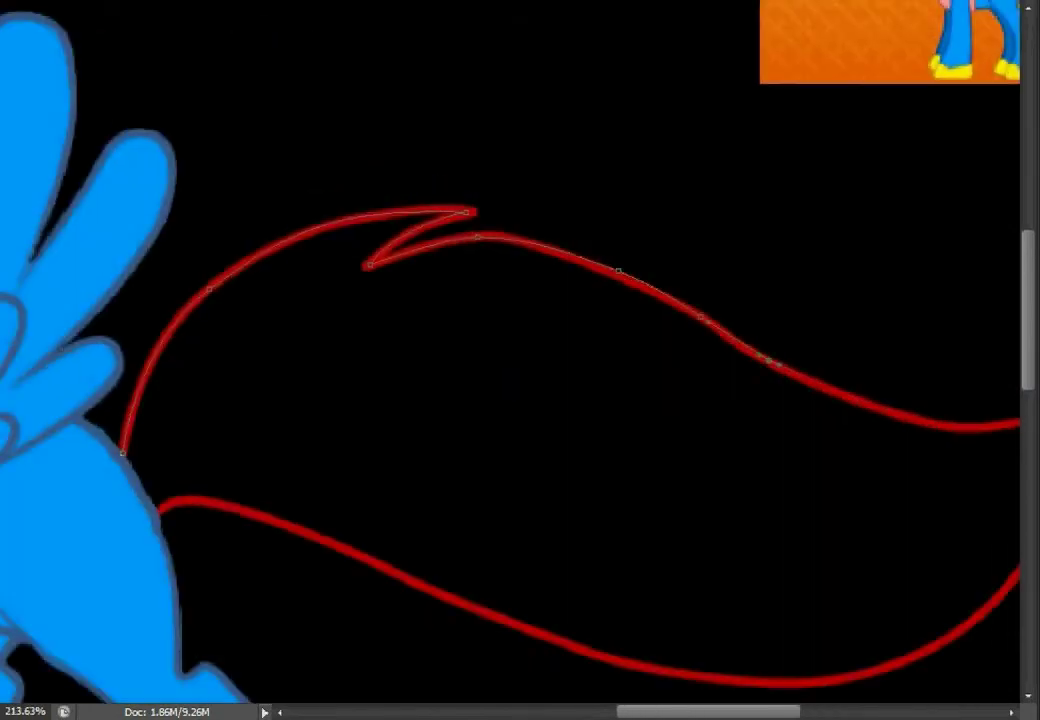
scroll(520, 360, right, 2)
drag(905, 413, 955, 390)
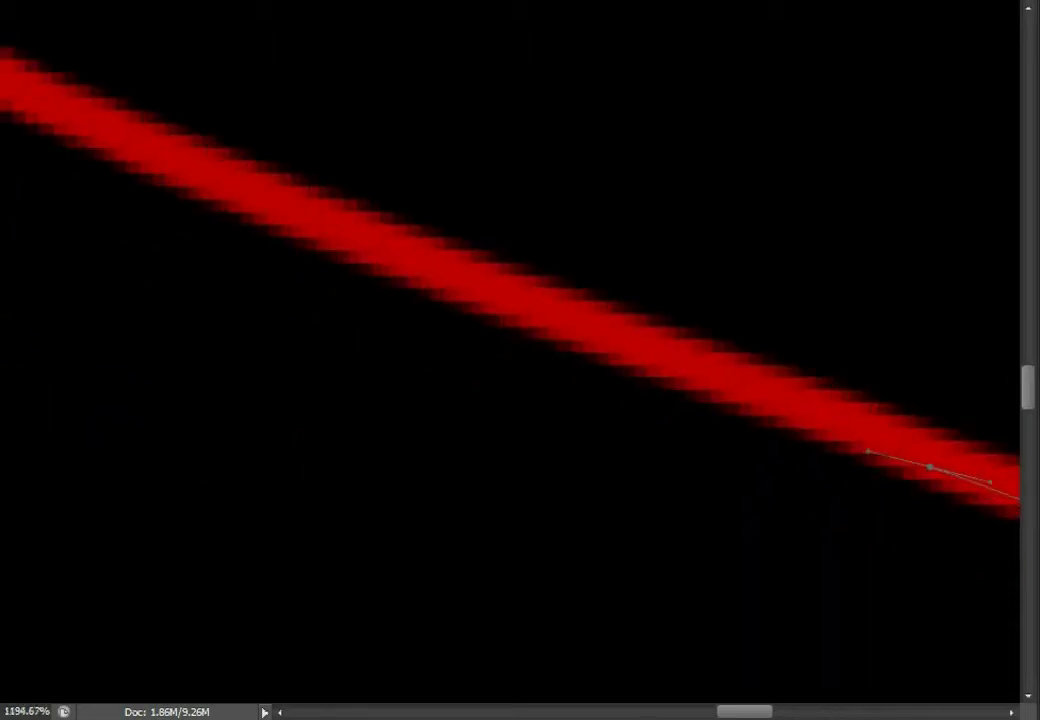
Stroke the traced tail path with the green brush, then delete the path.
scroll(520, 360, down, 5)
scroll(520, 360, up, 1)
scroll(520, 360, up, 2)
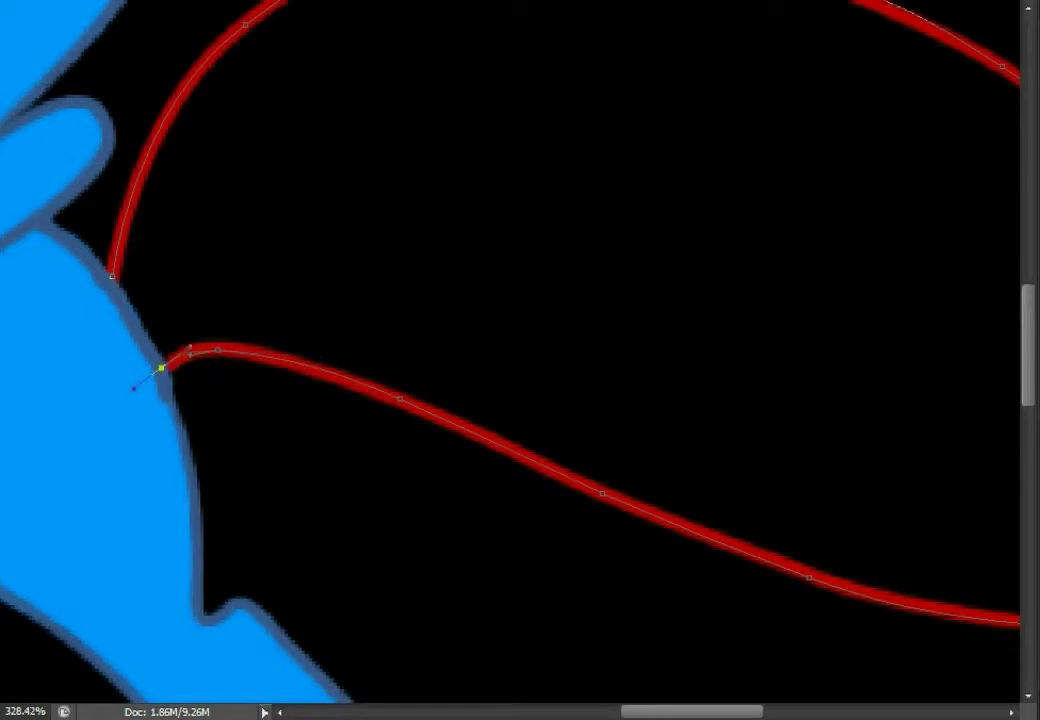
right_click(262, 184)
click(300, 328)
click(773, 193)
right_click(760, 214)
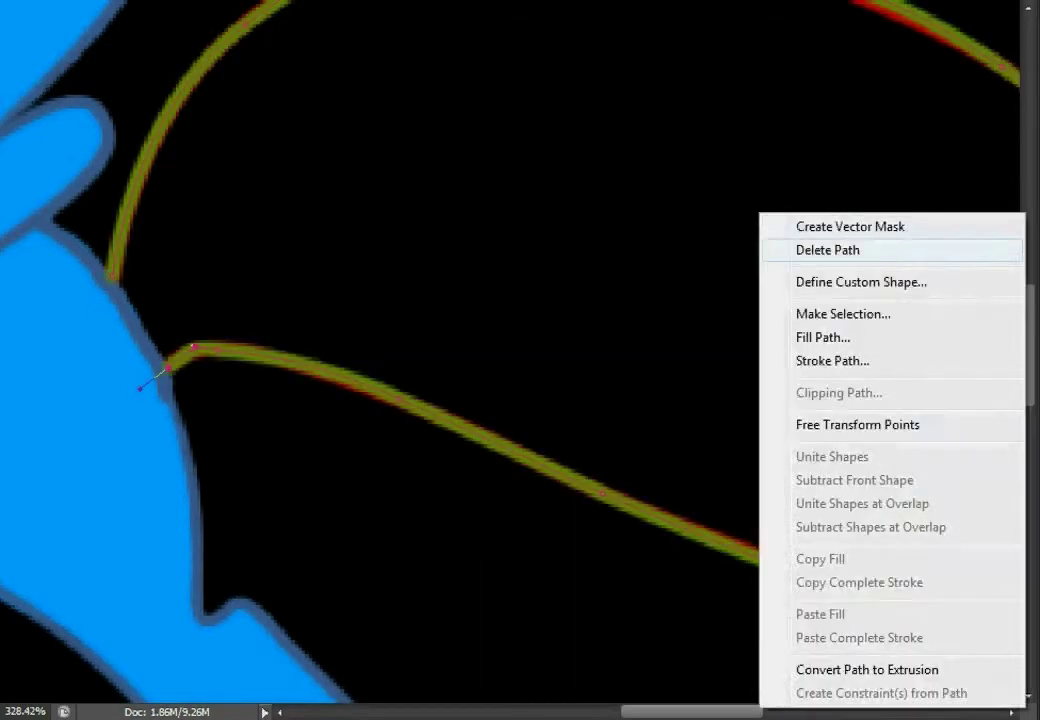
click(800, 248)
Paint green along the tail's inner edge.
scroll(69, 254, up, 3)
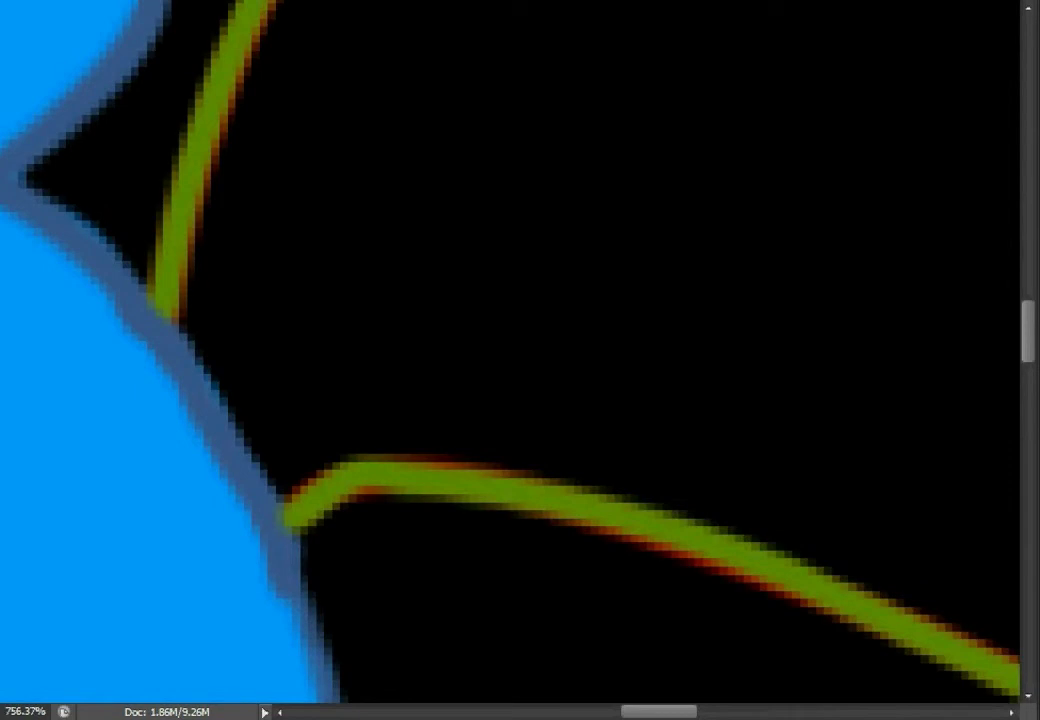
scroll(520, 360, down, 3)
scroll(520, 360, down, 3)
scroll(668, 292, up, 3)
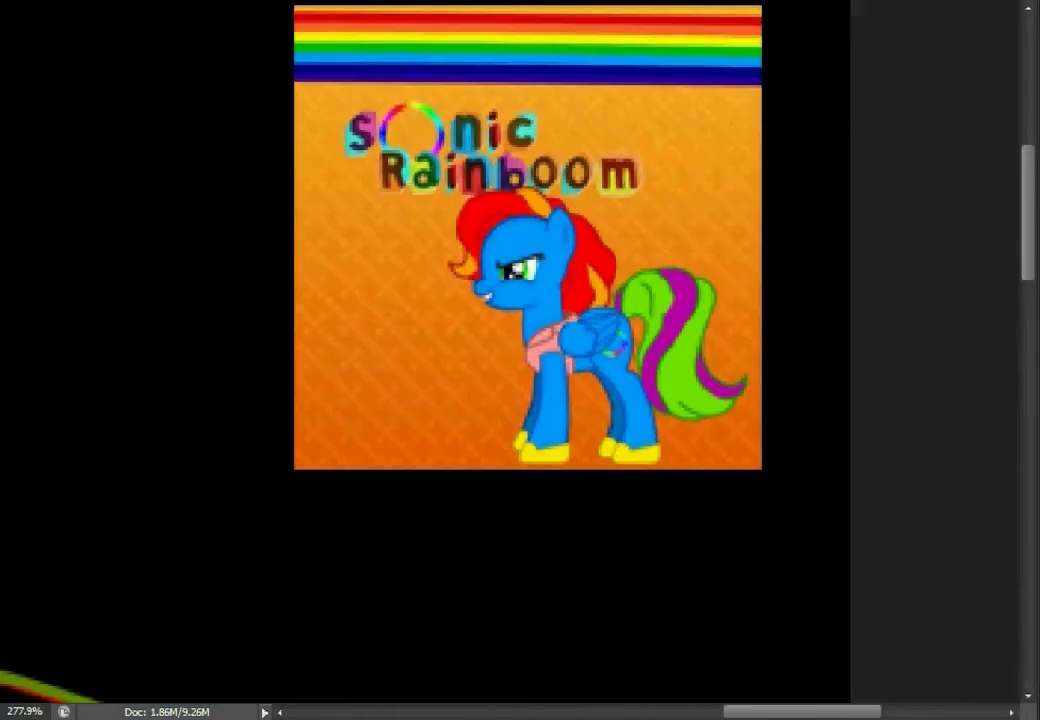
scroll(774, 448, down, 5)
scroll(400, 470, left, 2)
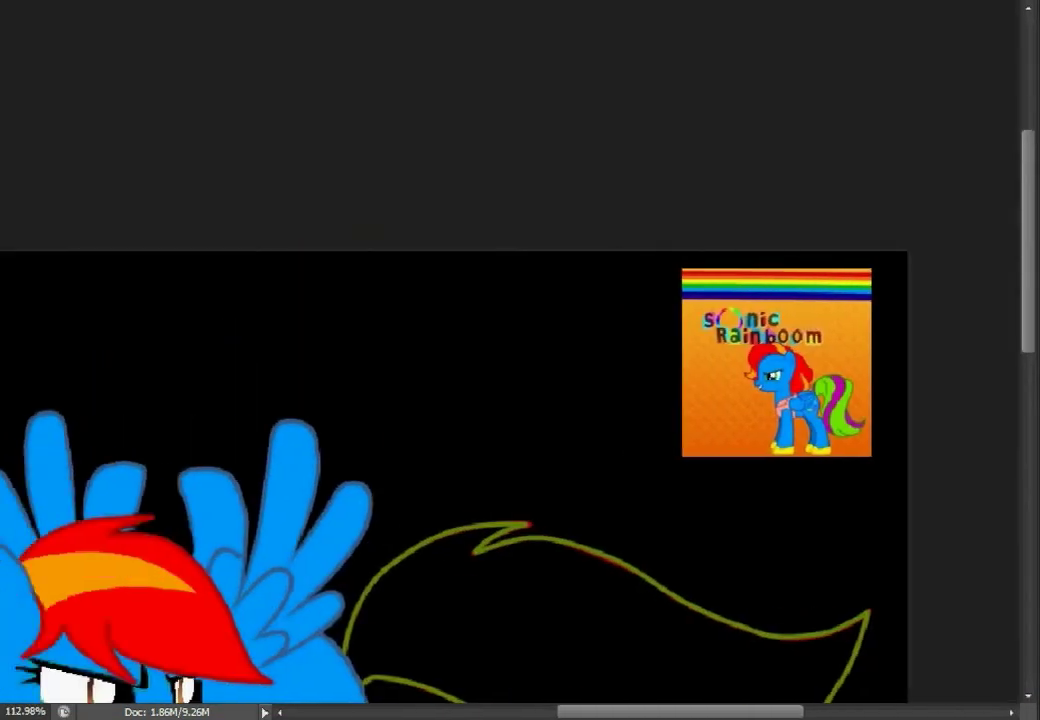
scroll(320, 600, up, 2)
scroll(320, 600, up, 2)
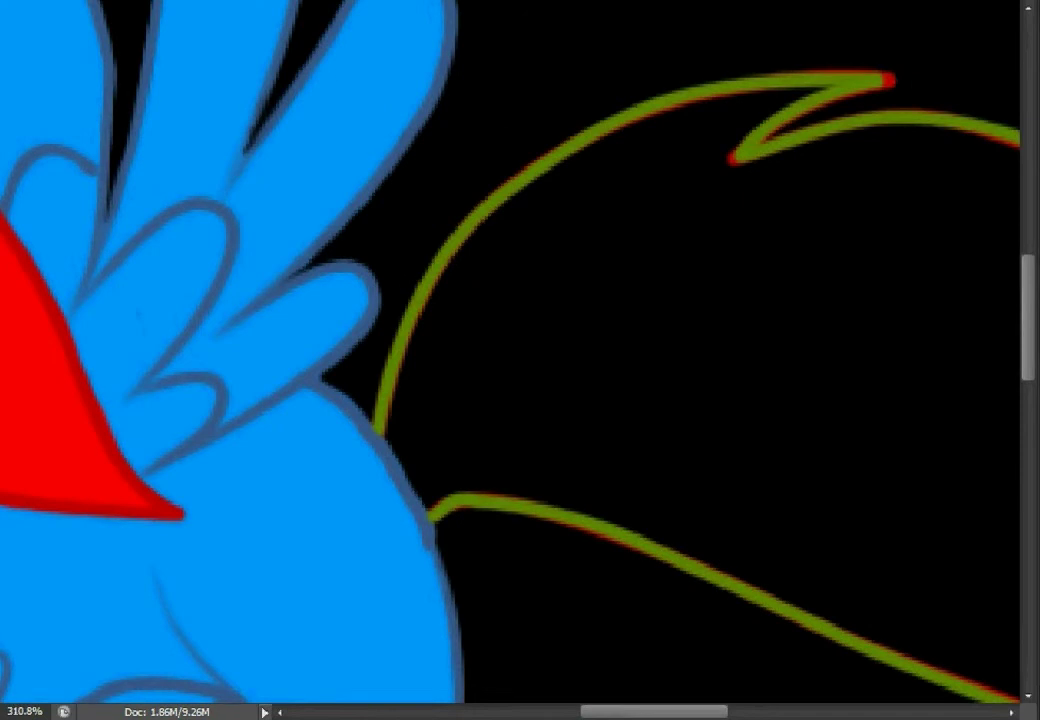
mouse_move(432, 492)
mouse_down()
mouse_move(408, 371)
mouse_move(464, 272)
mouse_move(539, 186)
mouse_move(645, 128)
mouse_move(812, 93)
mouse_move(770, 178)
mouse_move(790, 122)
mouse_move(1012, 156)
mouse_up()
Paint green along the tail's curve and lower curve, redoing one misplaced stroke.
mouse_move(1012, 156)
mouse_down()
mouse_move(673, 158)
mouse_move(812, 216)
mouse_move(953, 305)
mouse_up()
mouse_move(953, 305)
mouse_down()
mouse_move(768, 305)
mouse_move(940, 388)
mouse_move(905, 411)
mouse_move(660, 410)
mouse_move(801, 362)
mouse_move(703, 550)
mouse_move(790, 435)
mouse_move(710, 494)
mouse_move(615, 534)
mouse_move(251, 506)
mouse_move(244, 464)
mouse_move(51, 367)
mouse_move(139, 367)
mouse_move(95, 345)
mouse_up()
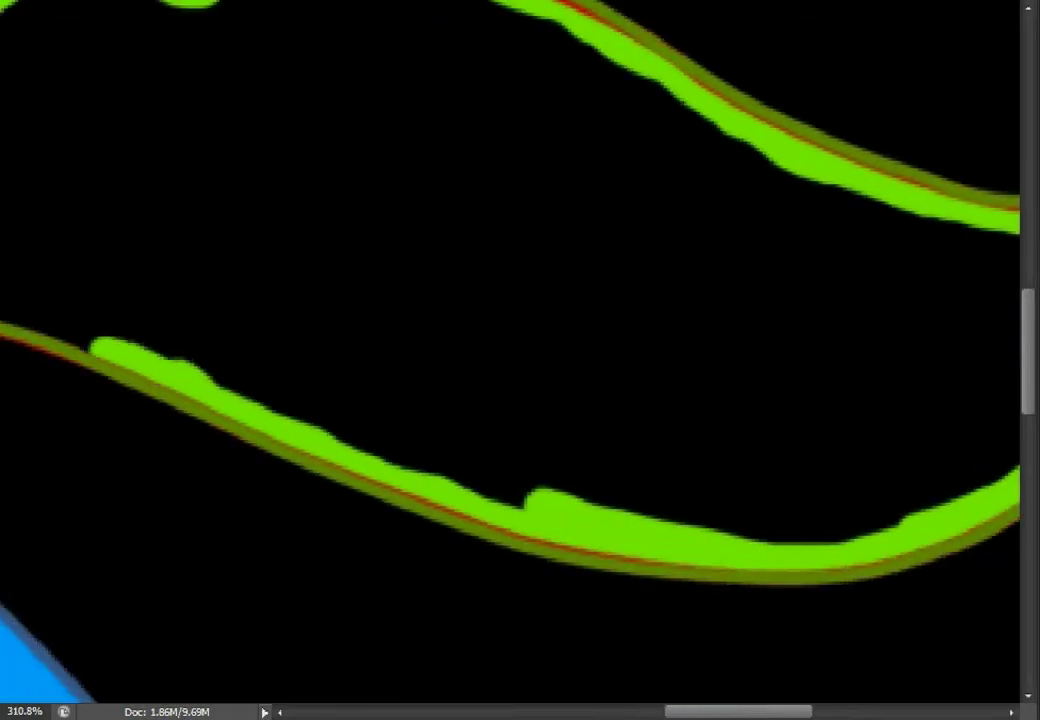
scroll(415, 290, left, 5)
drag(460, 368, 348, 336)
key(ctrl+z)
drag(460, 368, 190, 292)
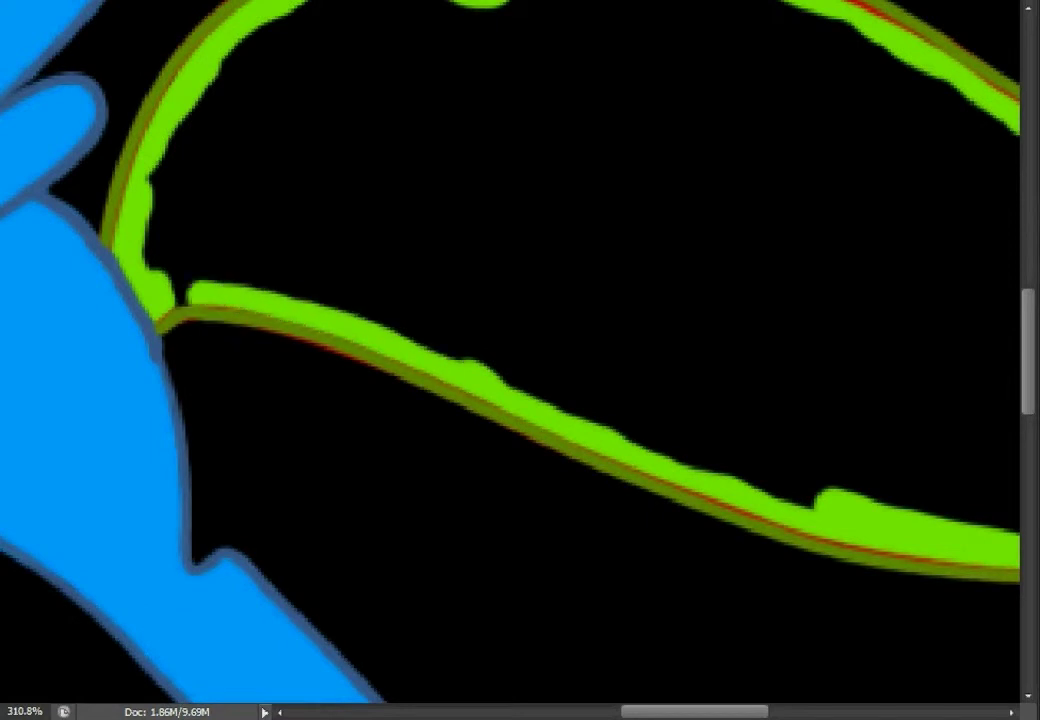
scroll(520, 360, down, 2)
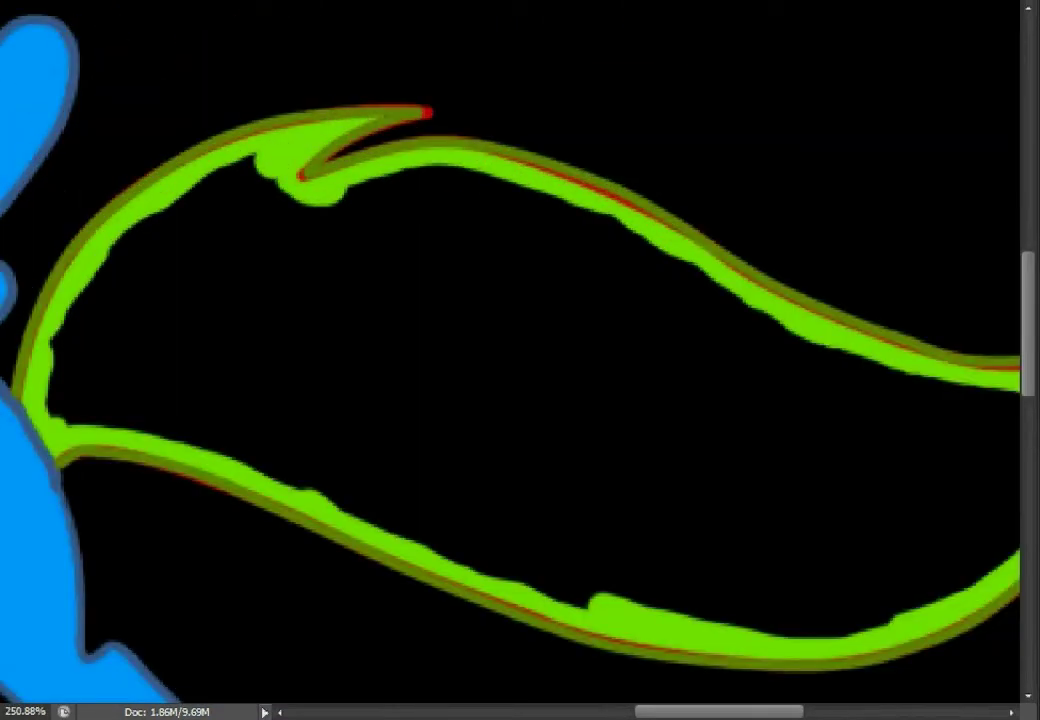
scroll(520, 360, right, 5)
Fill the tail's right hook tip, upper band and left interior green until no black remains.
mouse_move(910, 360)
mouse_down()
mouse_move(855, 440)
mouse_move(945, 325)
mouse_up()
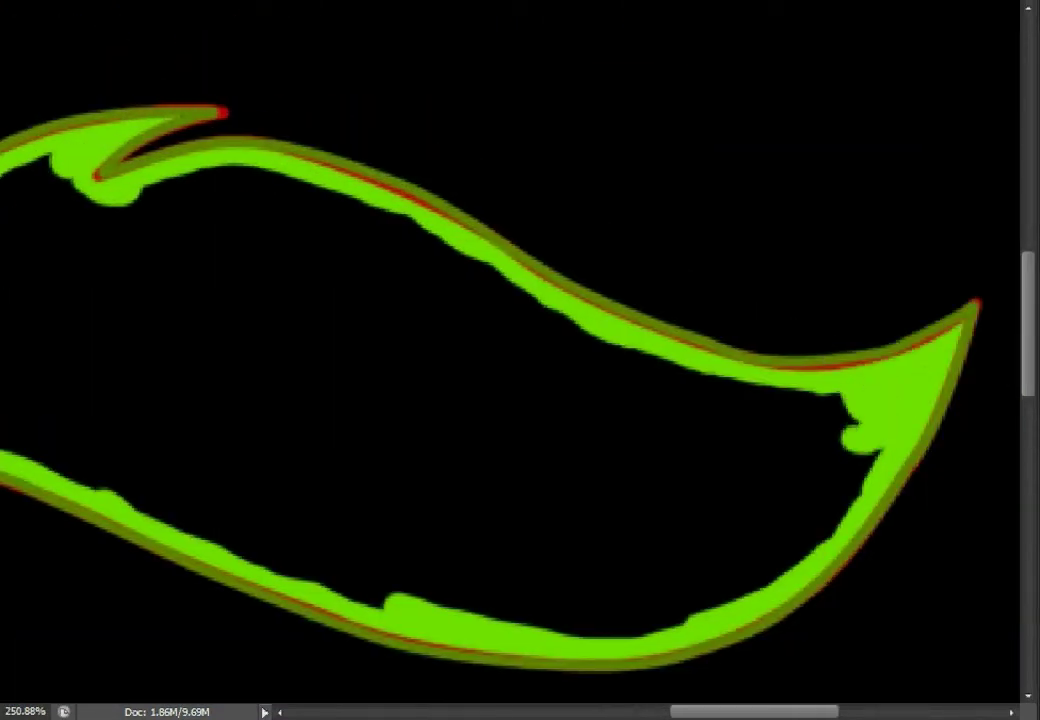
mouse_move(860, 440)
mouse_down()
mouse_move(680, 350)
mouse_move(240, 215)
mouse_move(70, 195)
mouse_up()
scroll(520, 360, left, 5)
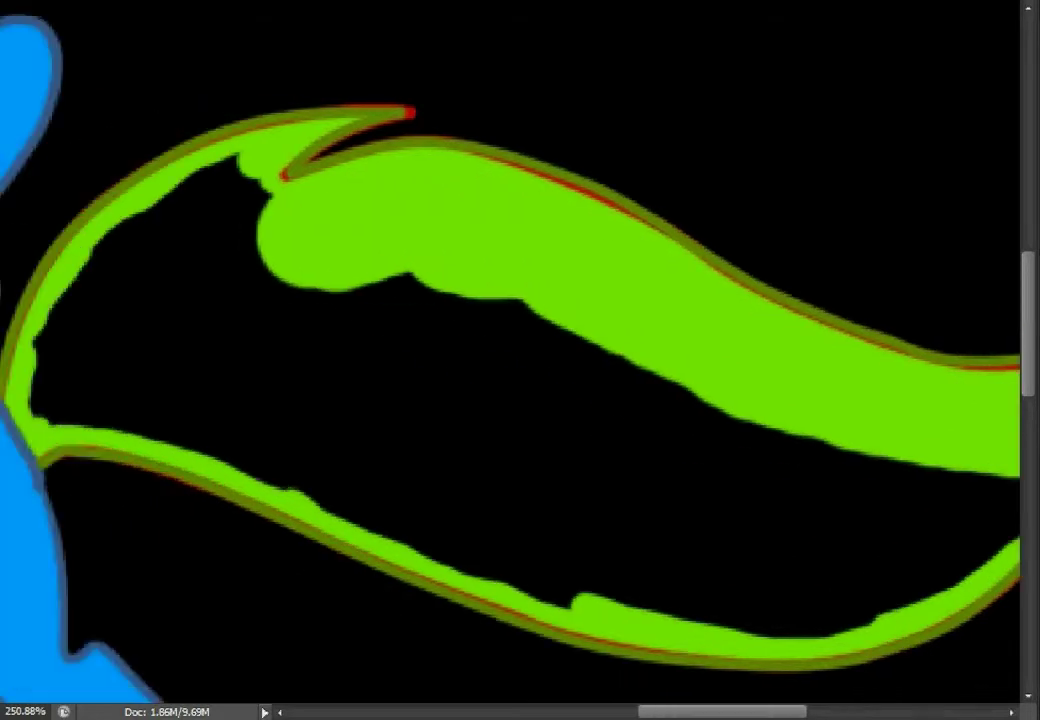
mouse_move(250, 190)
mouse_down()
mouse_move(170, 235)
mouse_move(40, 400)
mouse_move(290, 420)
mouse_move(505, 510)
mouse_move(585, 500)
mouse_up()
scroll(520, 360, right, 5)
drag(540, 545, 720, 515)
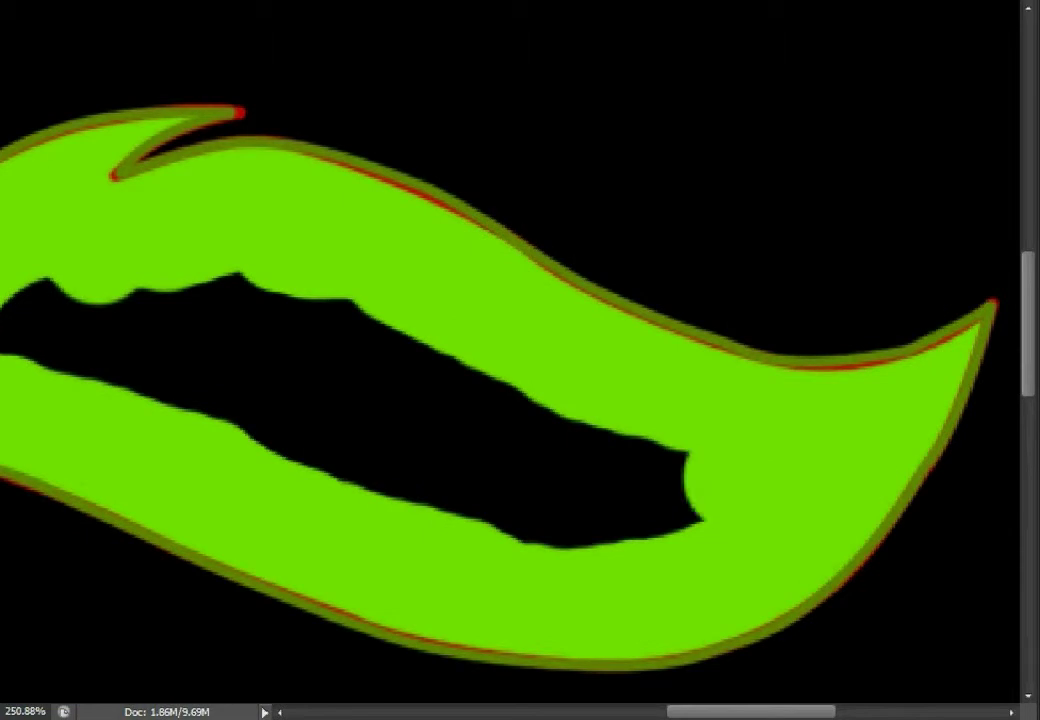
drag(560, 400, 60, 300)
drag(150, 420, 560, 440)
scroll(520, 360, left, 5)
drag(330, 390, 150, 290)
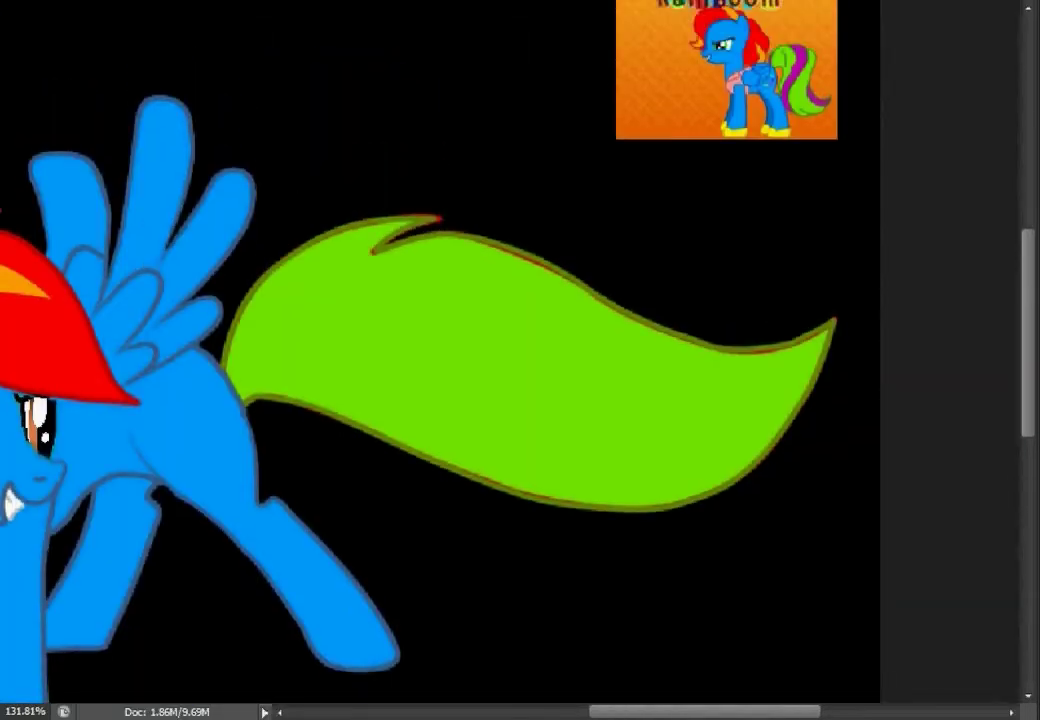
Darken the tail's upper outline edge.
scroll(513, 276, up, 5)
scroll(683, 221, down, 5)
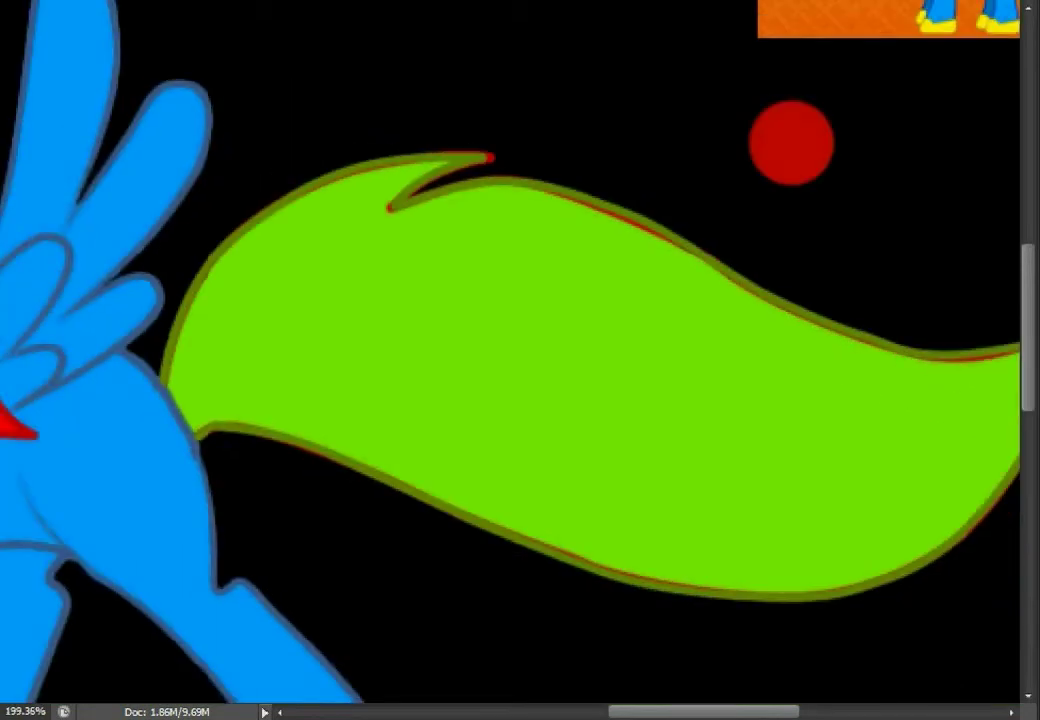
scroll(792, 143, up, 1)
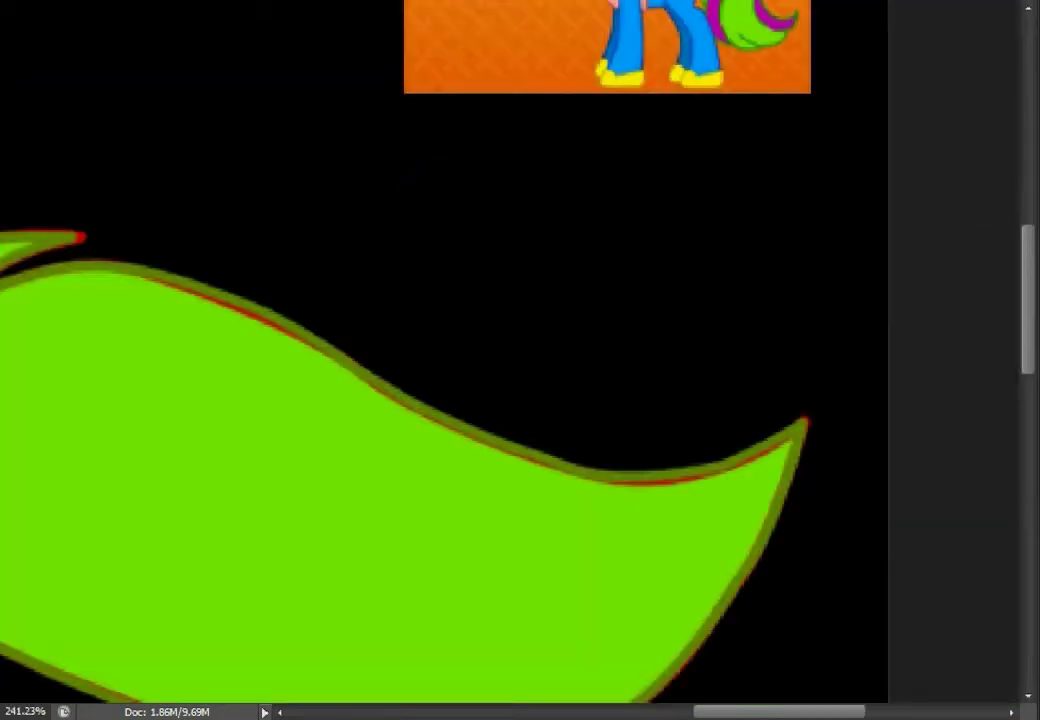
scroll(446, 221, up, 1)
scroll(446, 221, up, 1)
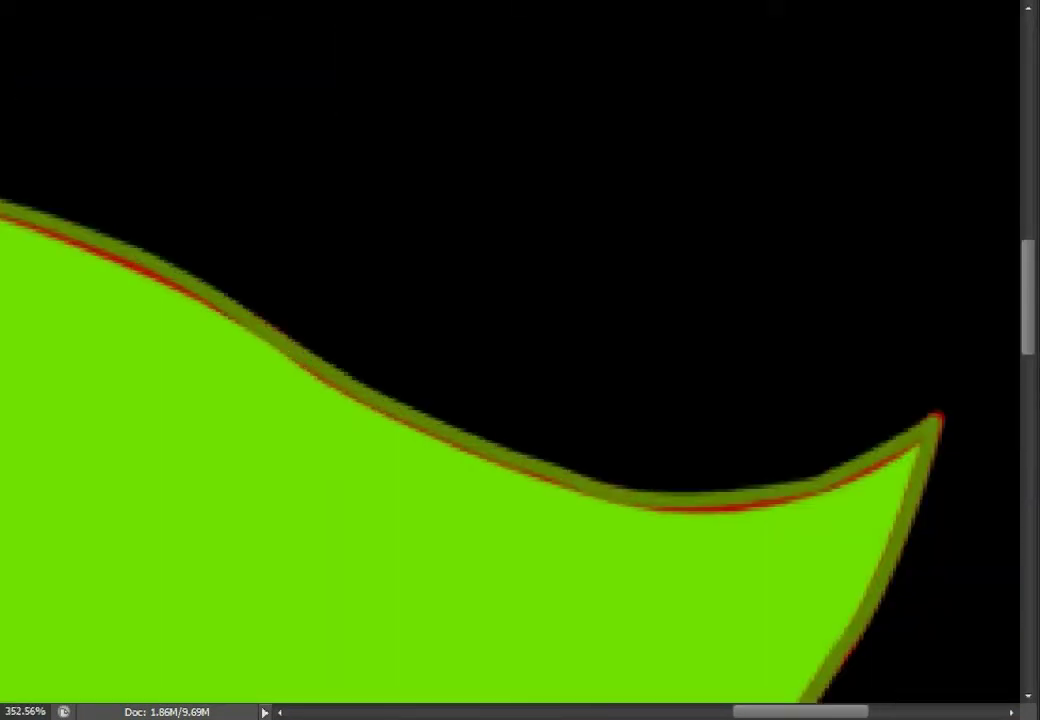
scroll(520, 400, up, 3)
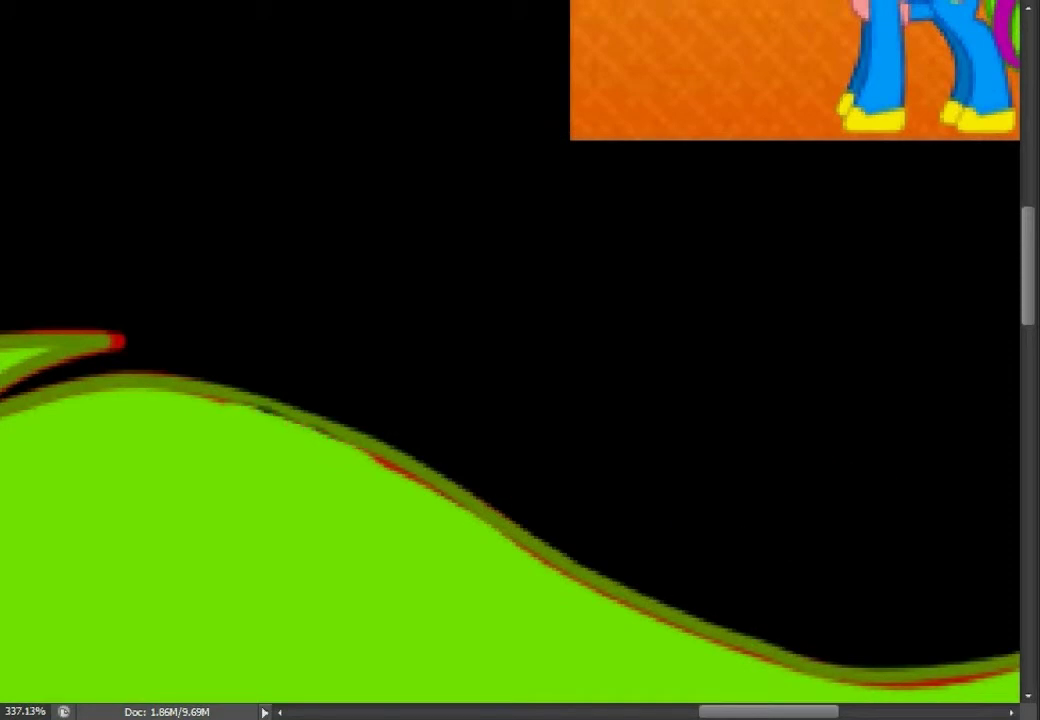
drag(240, 398, 462, 492)
scroll(520, 400, down, 5)
scroll(470, 420, left, 3)
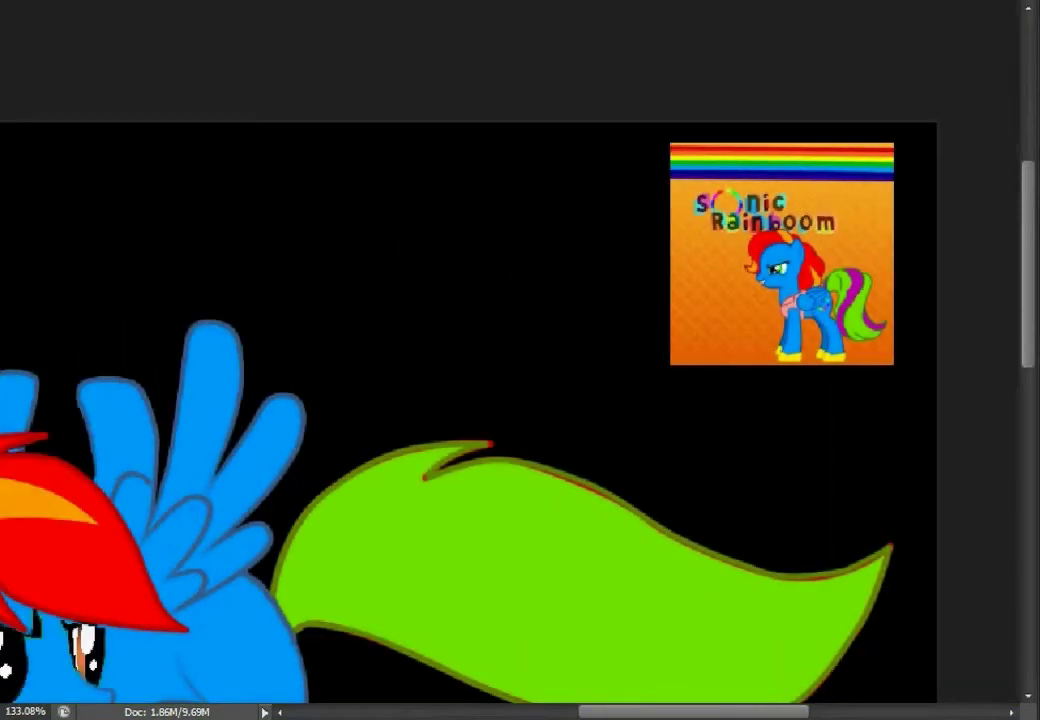
Curve the new path along the tail's upper edge, adding anchors at the tip and inner notch.
key(F5)
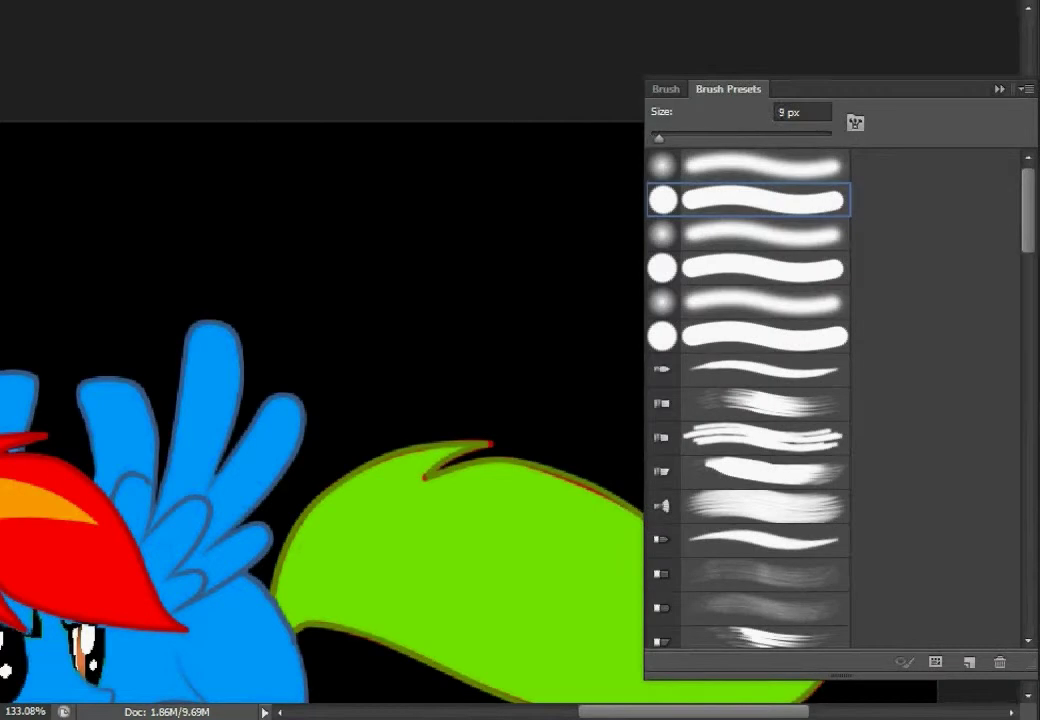
key(F5)
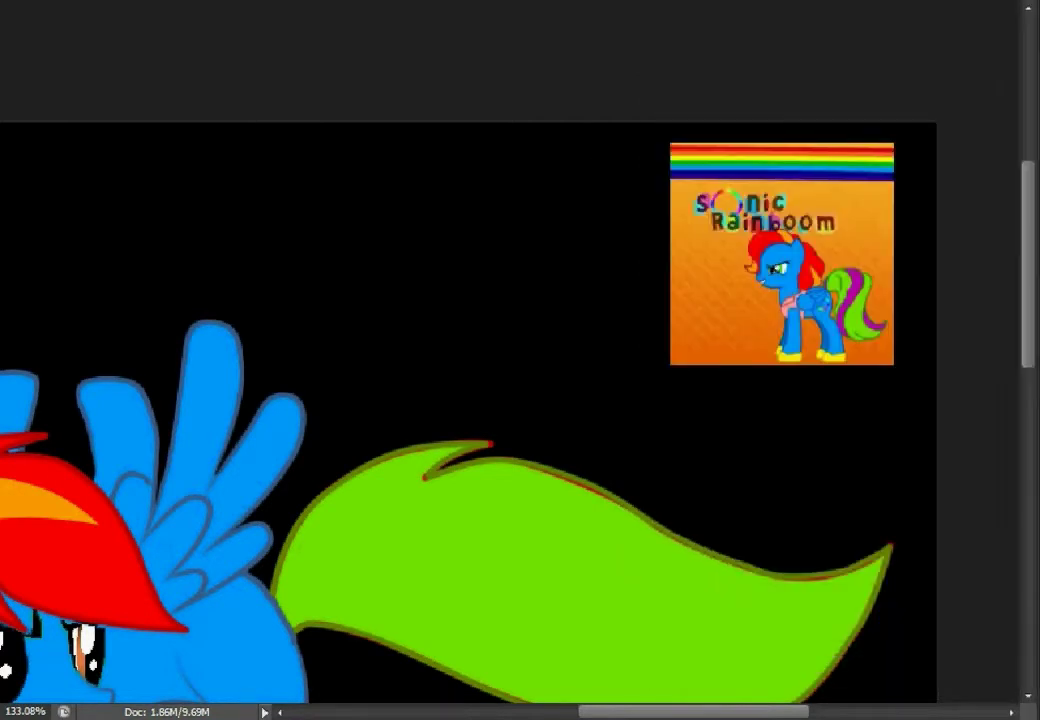
scroll(268, 568, up, 5)
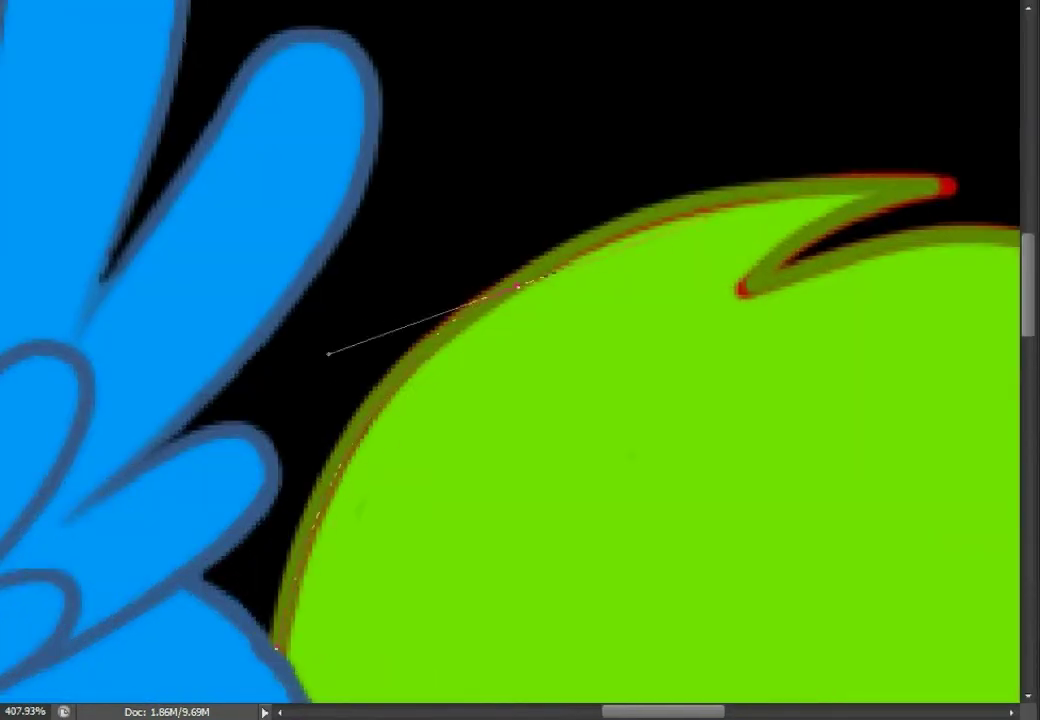
drag(708, 221, 735, 170)
mouse_move(920, 187)
mouse_down()
mouse_move(993, 183)
mouse_move(892, 183)
mouse_up()
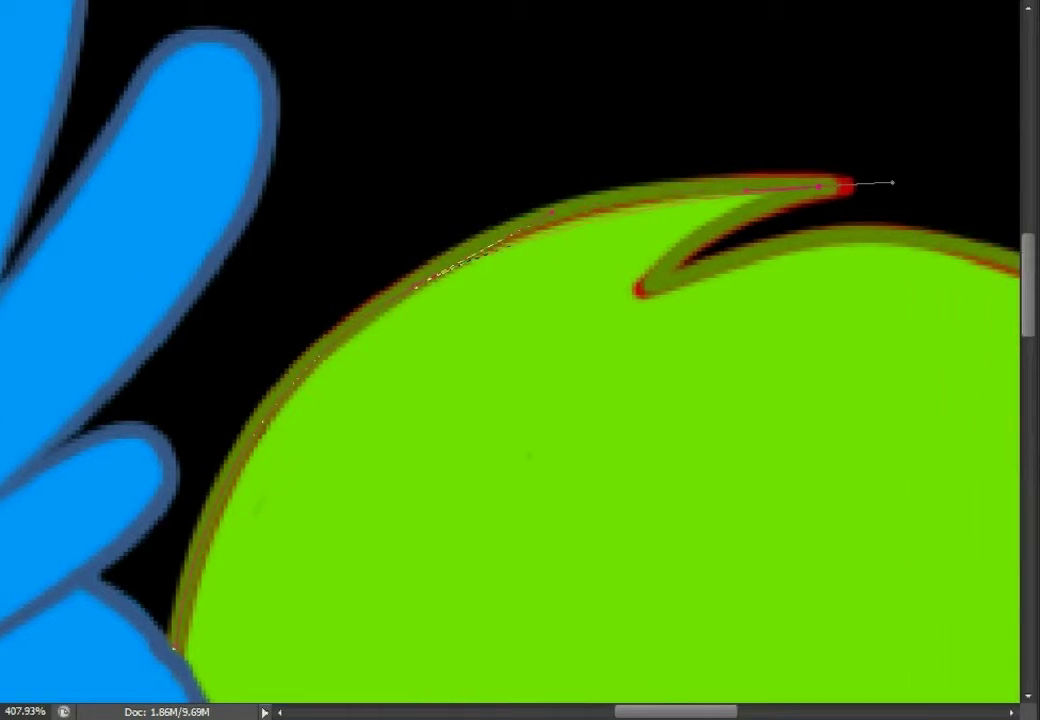
drag(745, 189, 595, 191)
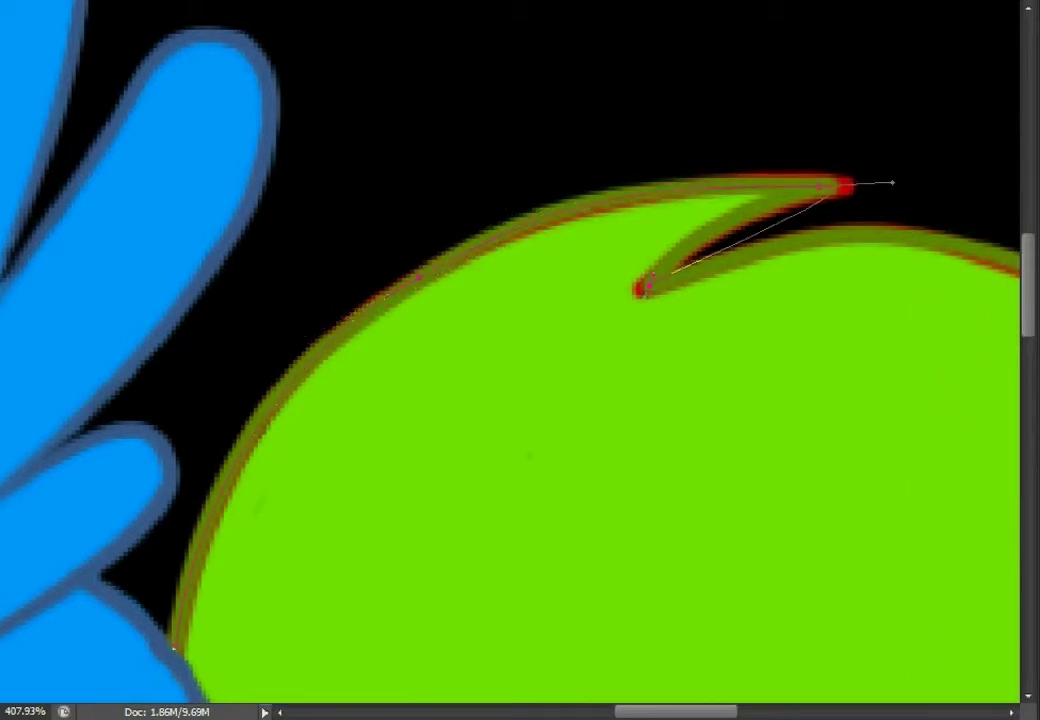
click(645, 287)
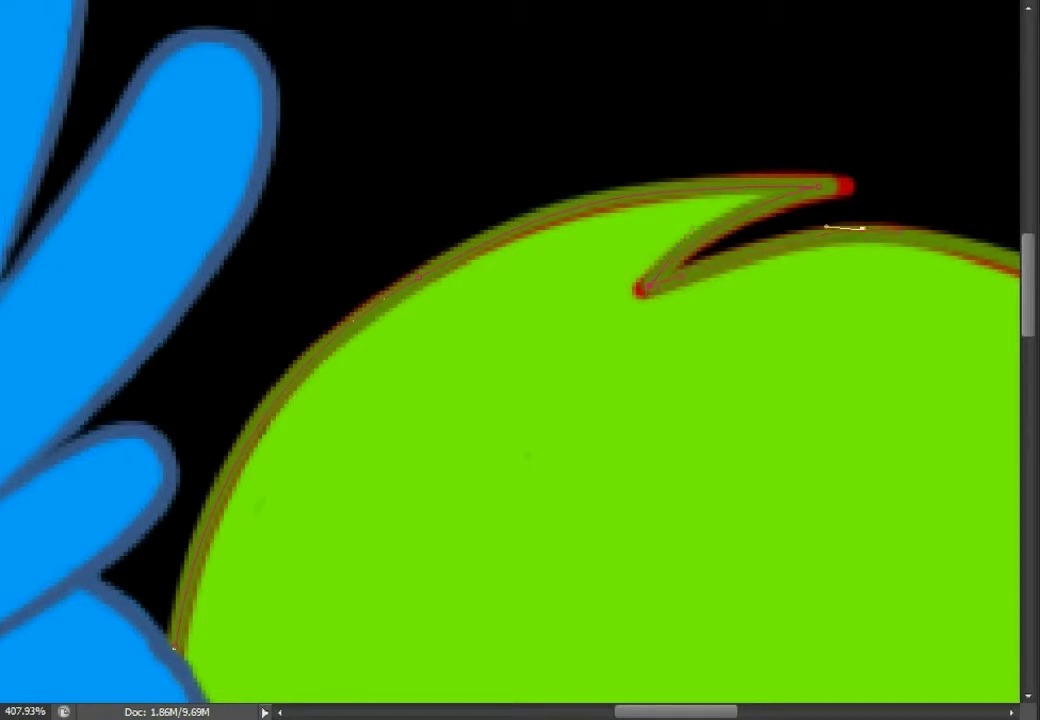
Extend the path along the tail's top edge toward its tip.
scroll(420, 317, down, 2)
scroll(420, 317, down, 2)
scroll(420, 317, down, 2)
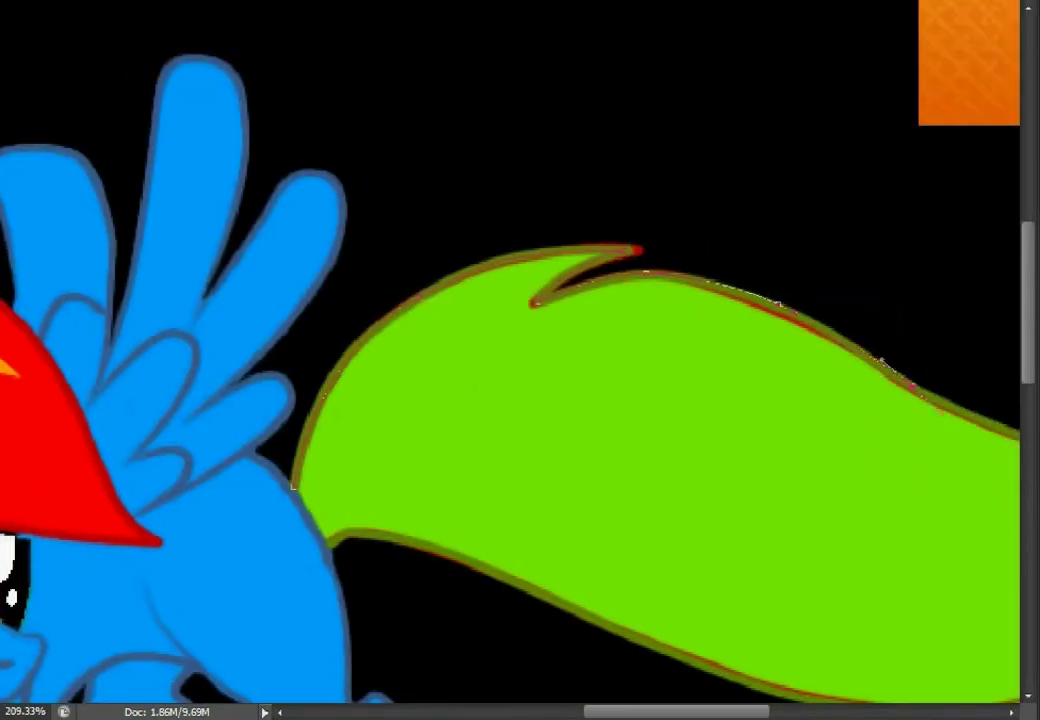
scroll(520, 360, right, 3)
scroll(520, 360, right, 3)
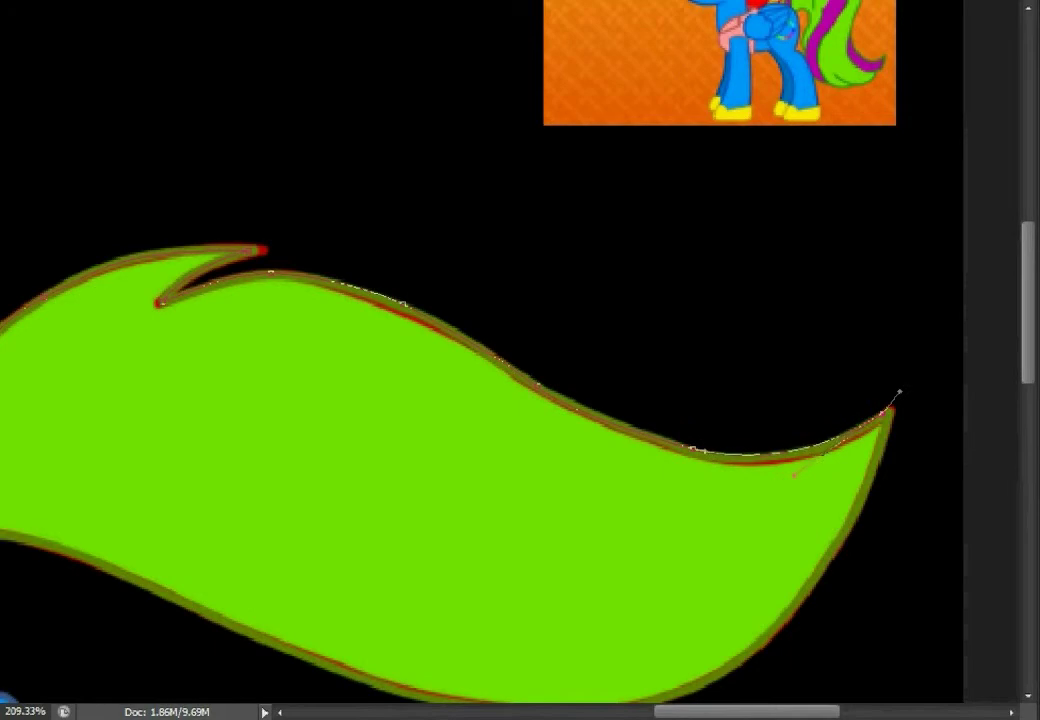
scroll(925, 469, up, 4)
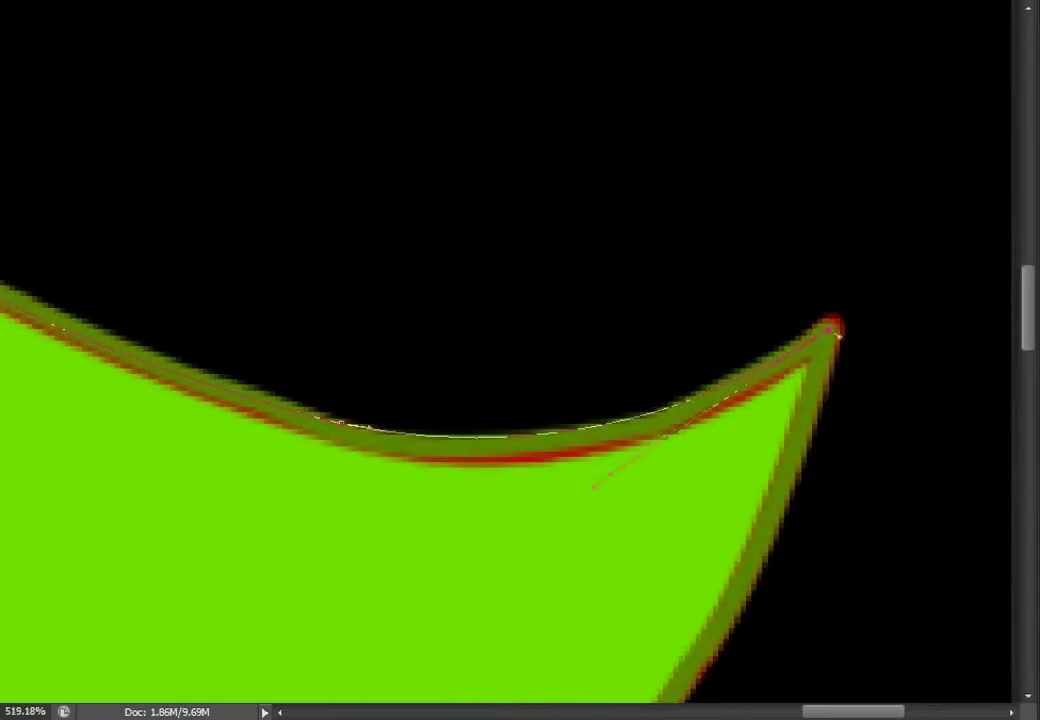
drag(590, 481, 540, 480)
Bend the path segments so the path hugs the tail's top curve to the tip.
scroll(520, 360, down, 3)
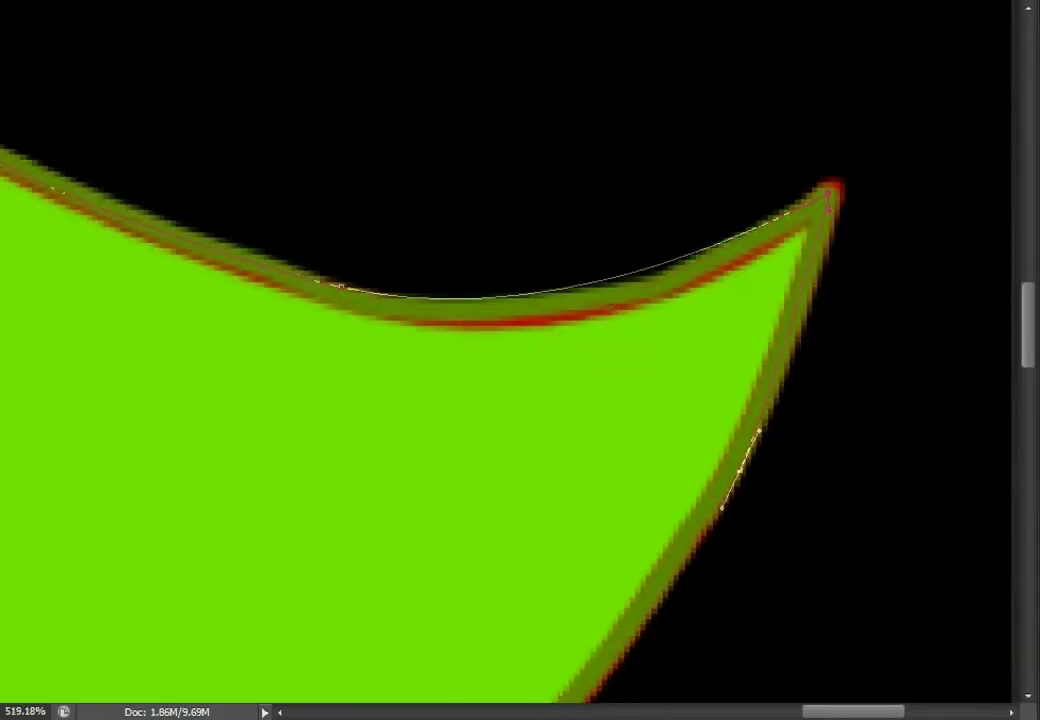
scroll(588, 299, down, 4)
scroll(588, 299, left, 3)
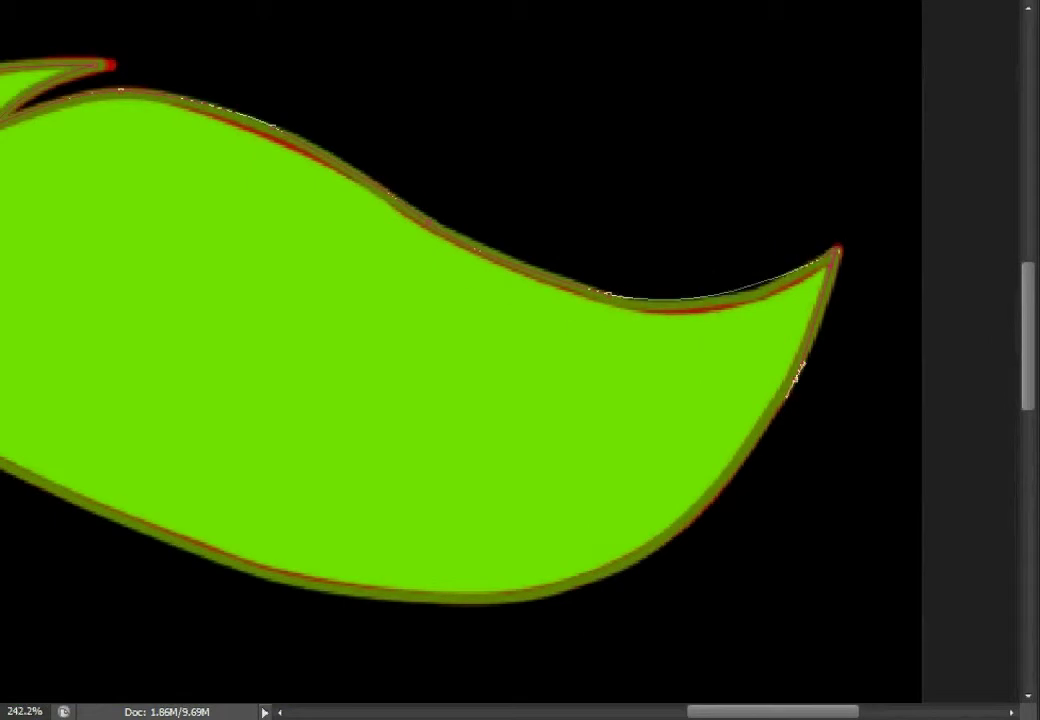
scroll(760, 316, up, 4)
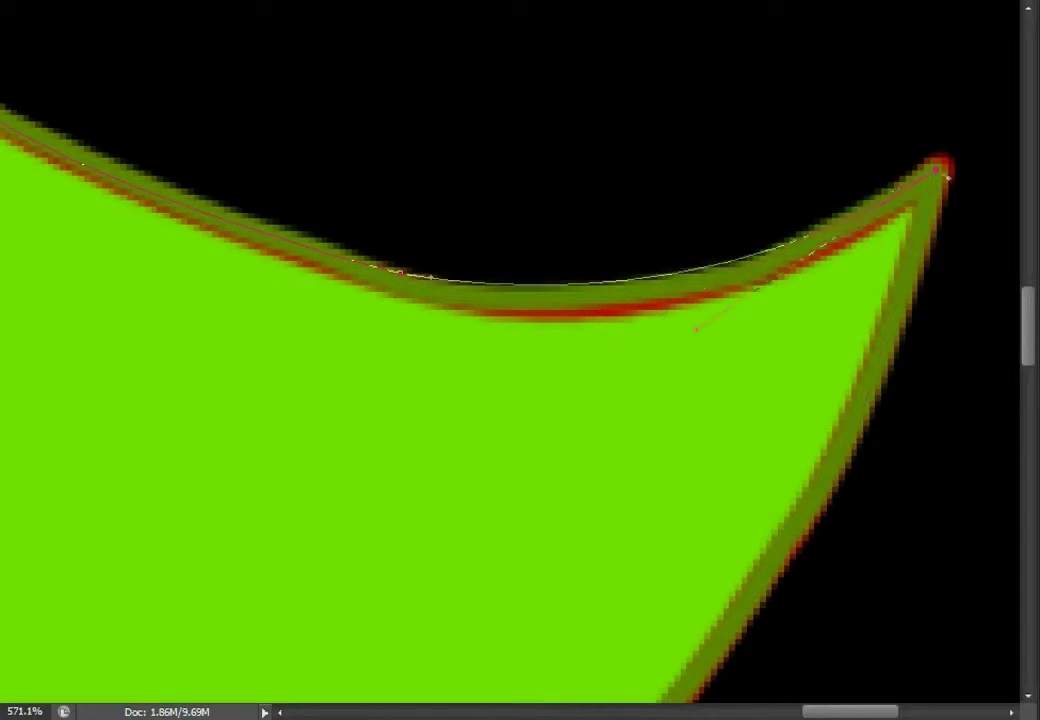
mouse_move(400, 272)
mouse_down()
mouse_move(425, 448)
mouse_move(508, 310)
mouse_up()
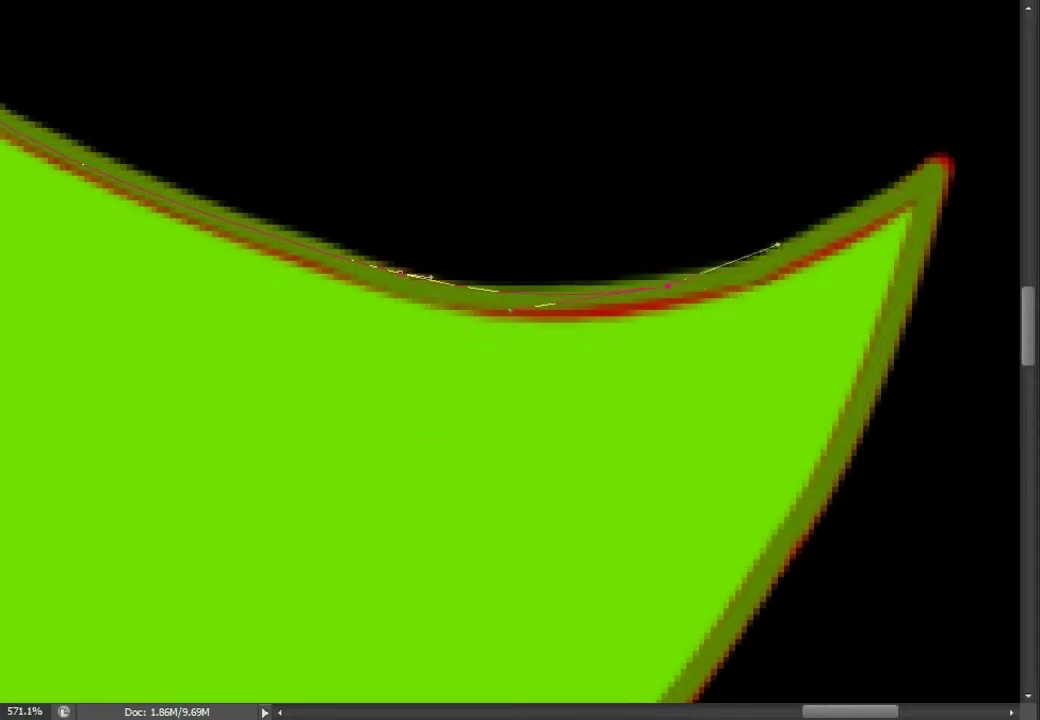
drag(777, 244, 944, 173)
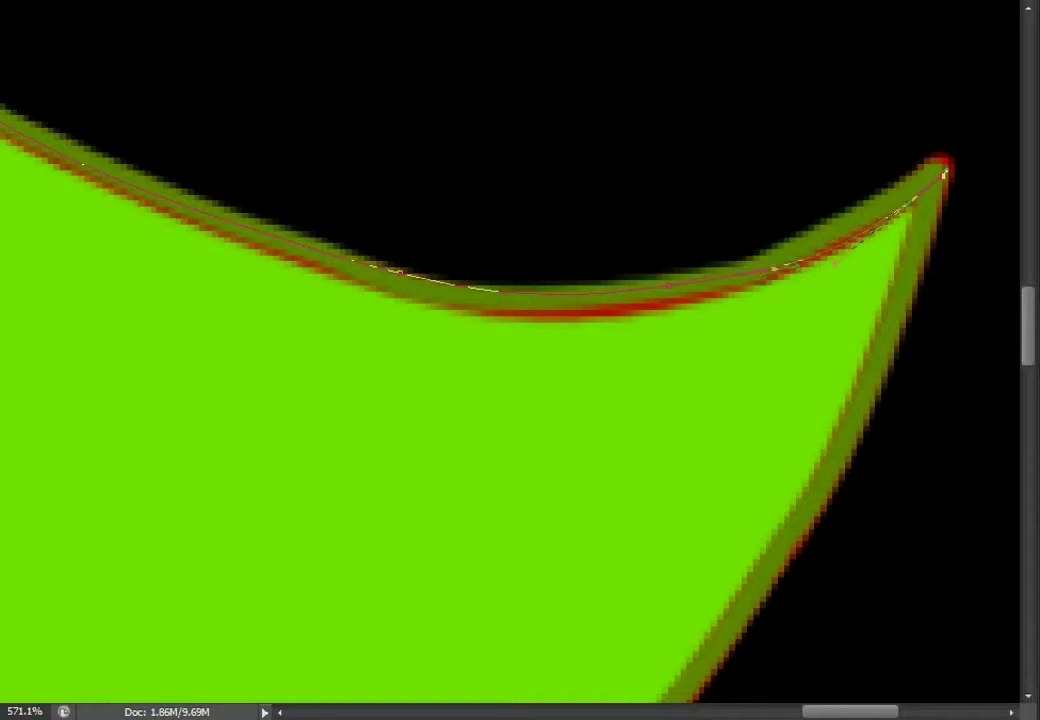
scroll(520, 360, down, 3)
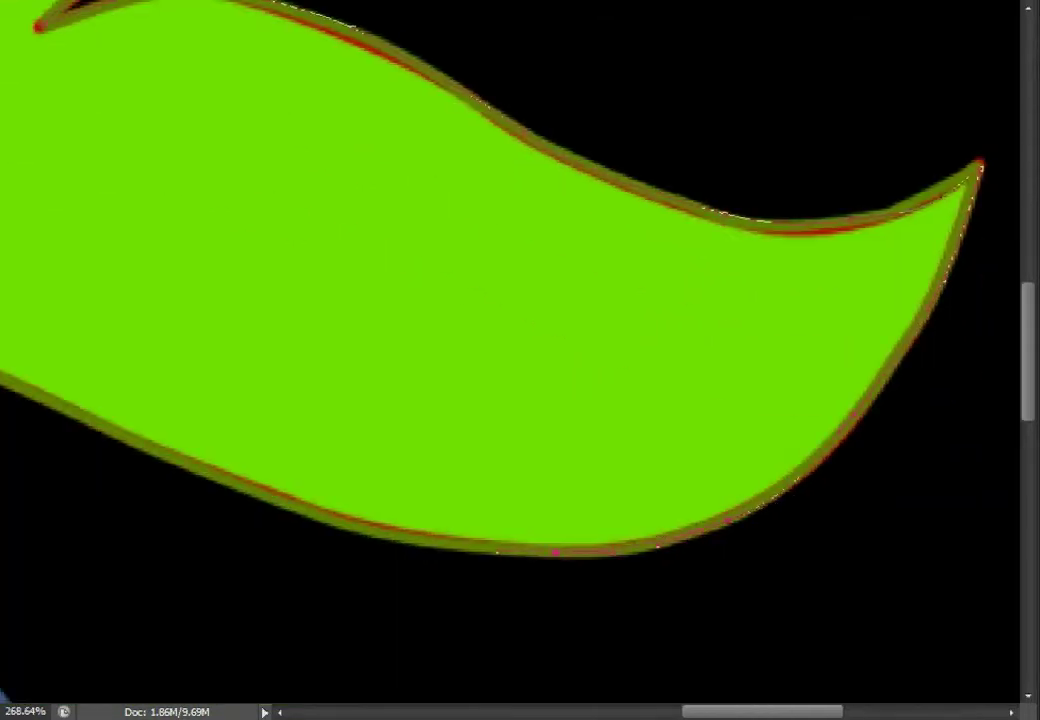
scroll(520, 360, left, 3)
scroll(540, 480, up, 3)
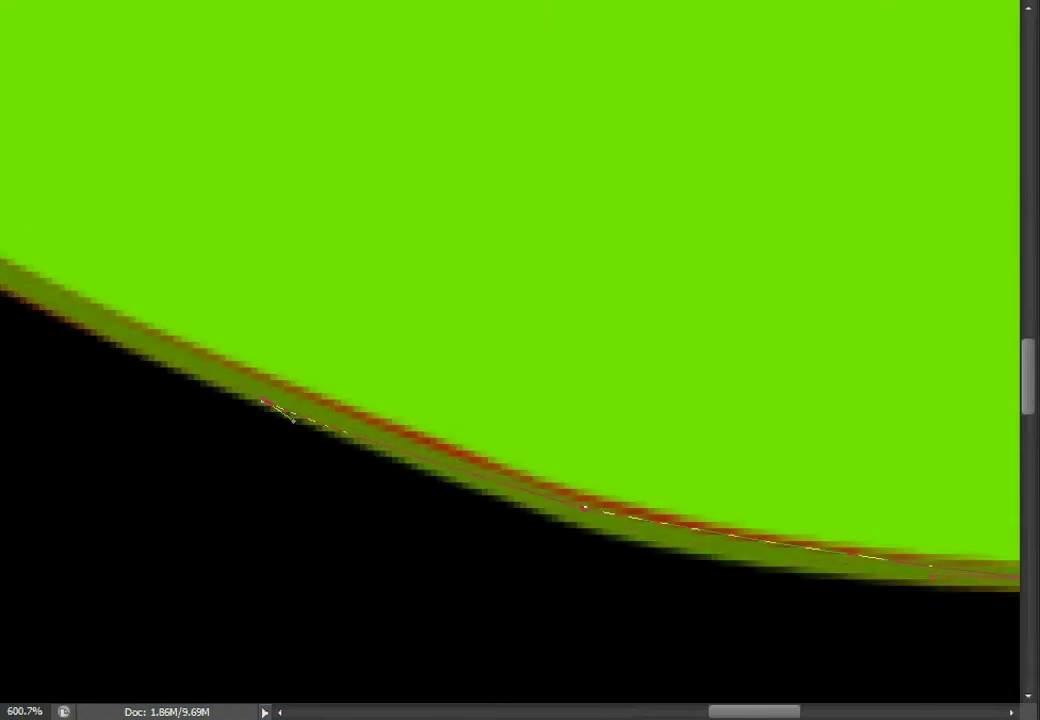
scroll(540, 480, down, 3)
scroll(520, 360, left, 2)
scroll(520, 360, left, 2)
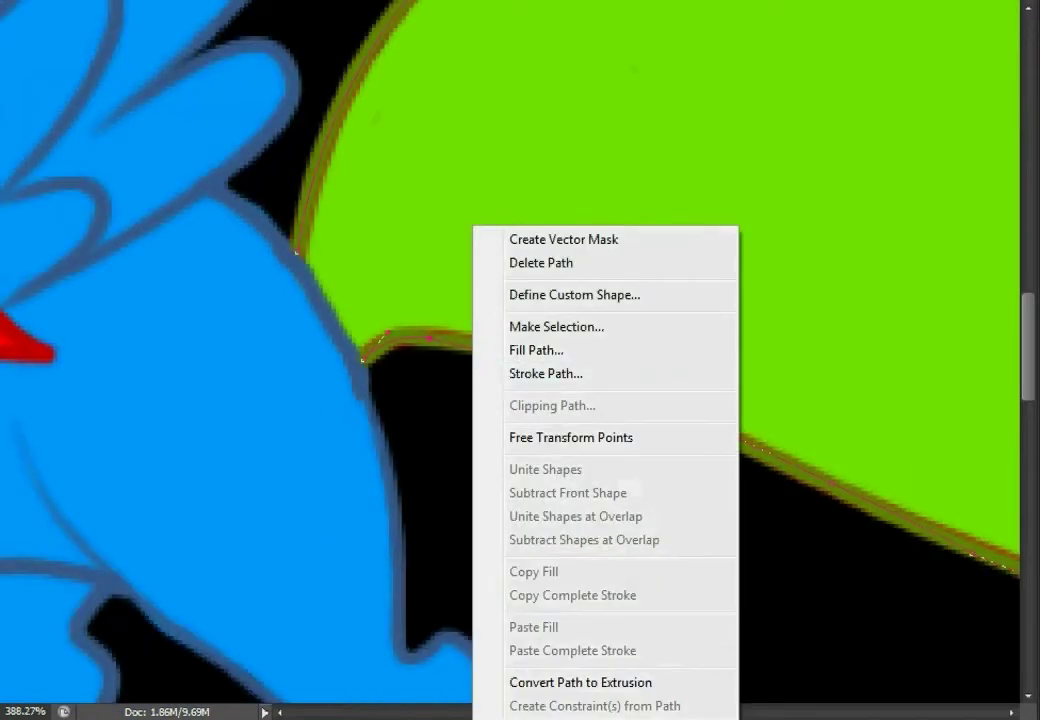
Zoom out and paint along the tail's top edge.
key(Escape)
scroll(520, 360, down, 3)
mouse_move(290, 220)
mouse_down()
mouse_move(530, 40)
mouse_move(680, 60)
mouse_up()
scroll(520, 360, right, 2)
scroll(520, 360, right, 2)
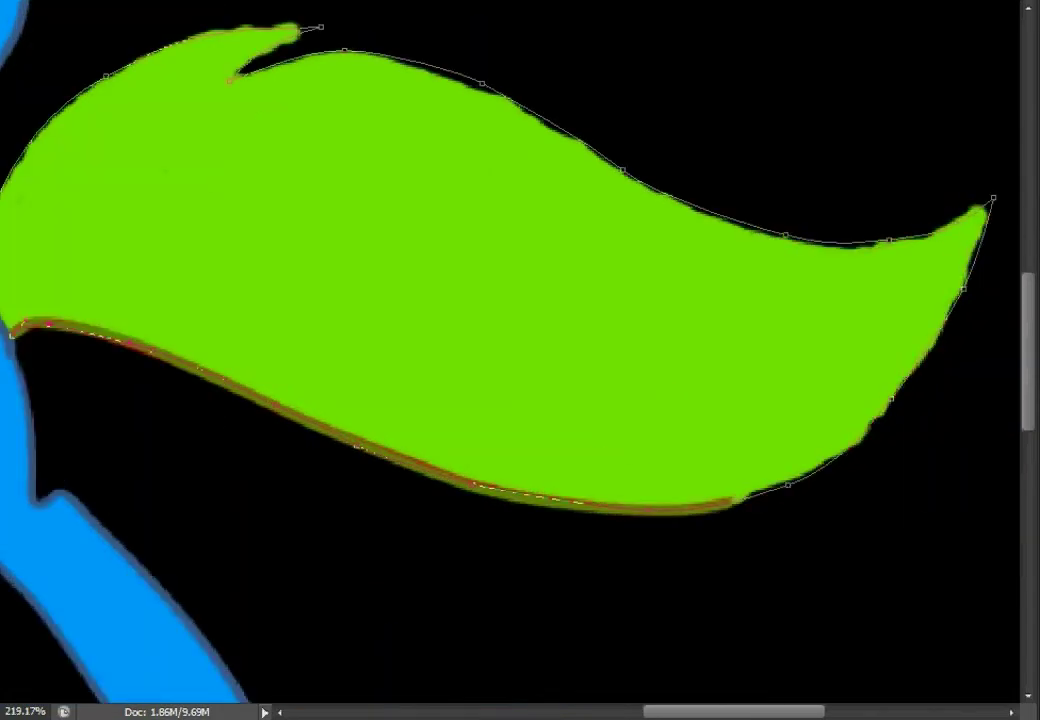
scroll(520, 360, left, 2)
scroll(150, 300, up, 3)
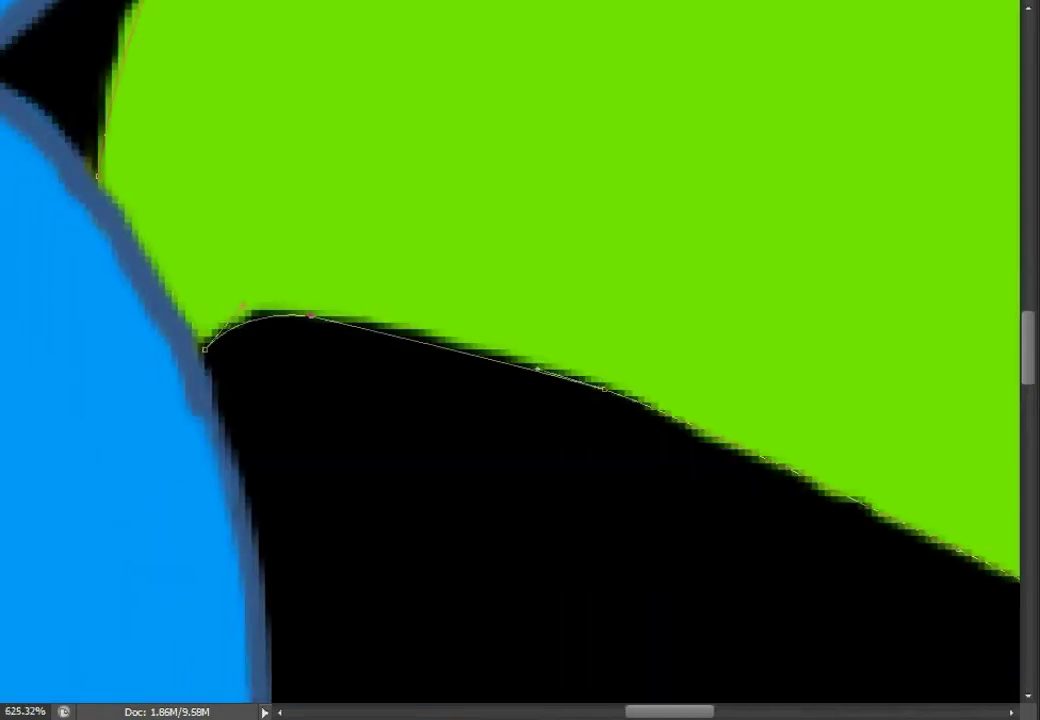
Stroke the tail path, then undo the unwanted red stroke.
right_click(500, 226)
click(555, 373)
click(785, 193)
key(ctrl+z)
right_click(484, 226)
key(Escape)
scroll(520, 360, down, 5)
scroll(520, 360, up, 3)
Stroke the tail path with the Brush tool in dark green.
right_click(599, 225)
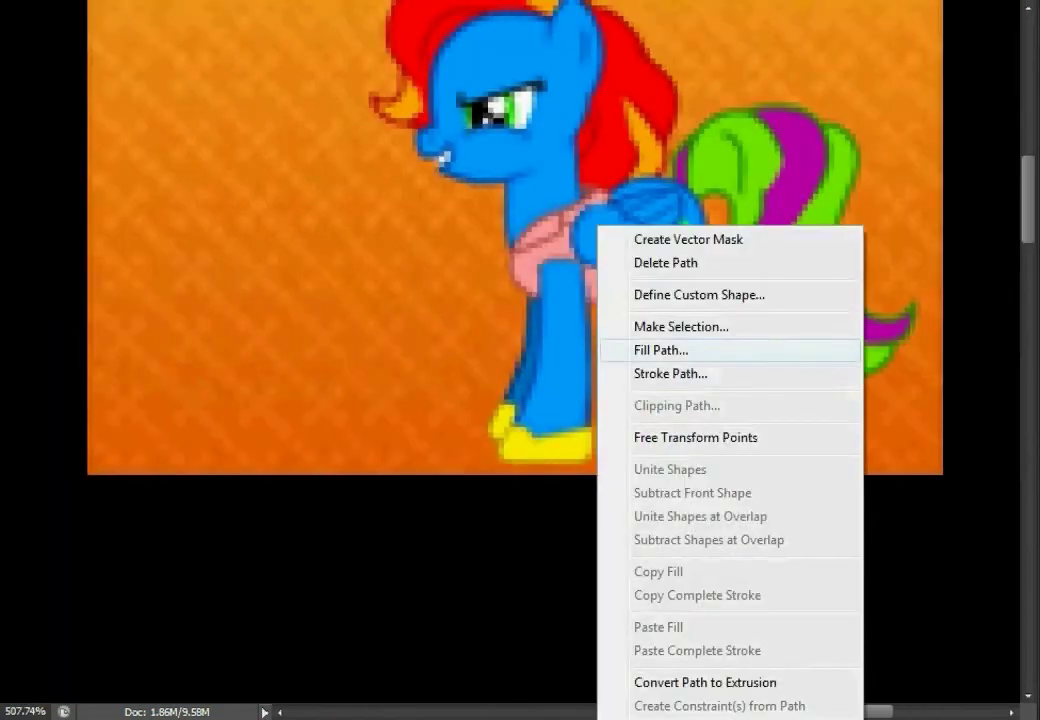
click(630, 373)
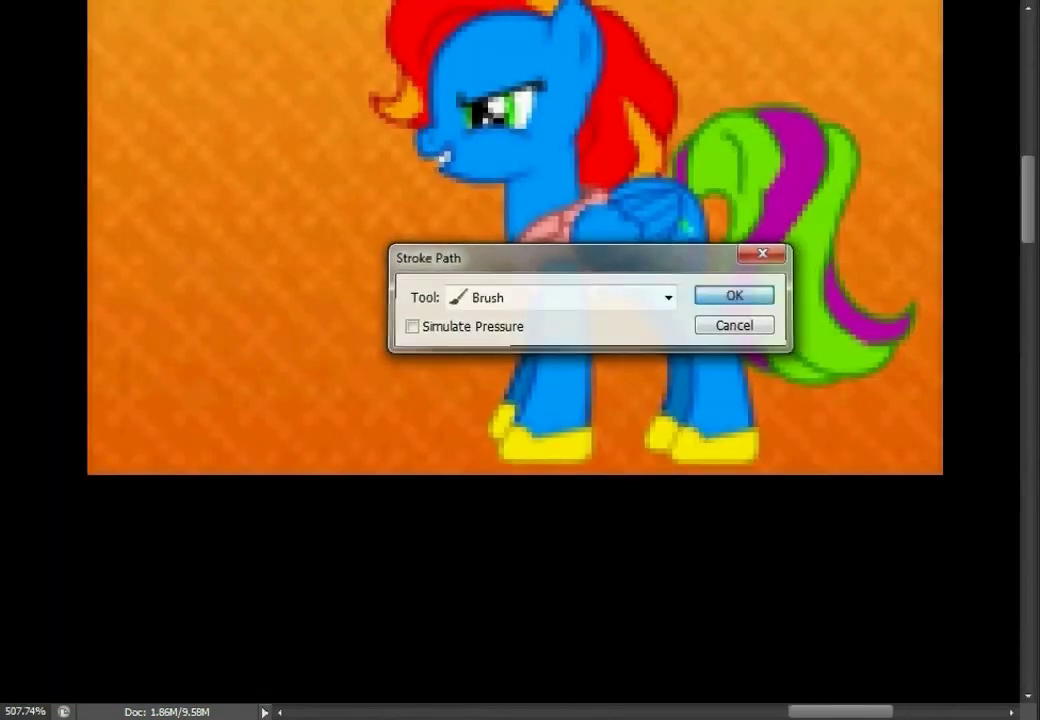
key(Escape)
scroll(520, 360, down, 5)
right_click(464, 225)
key(Escape)
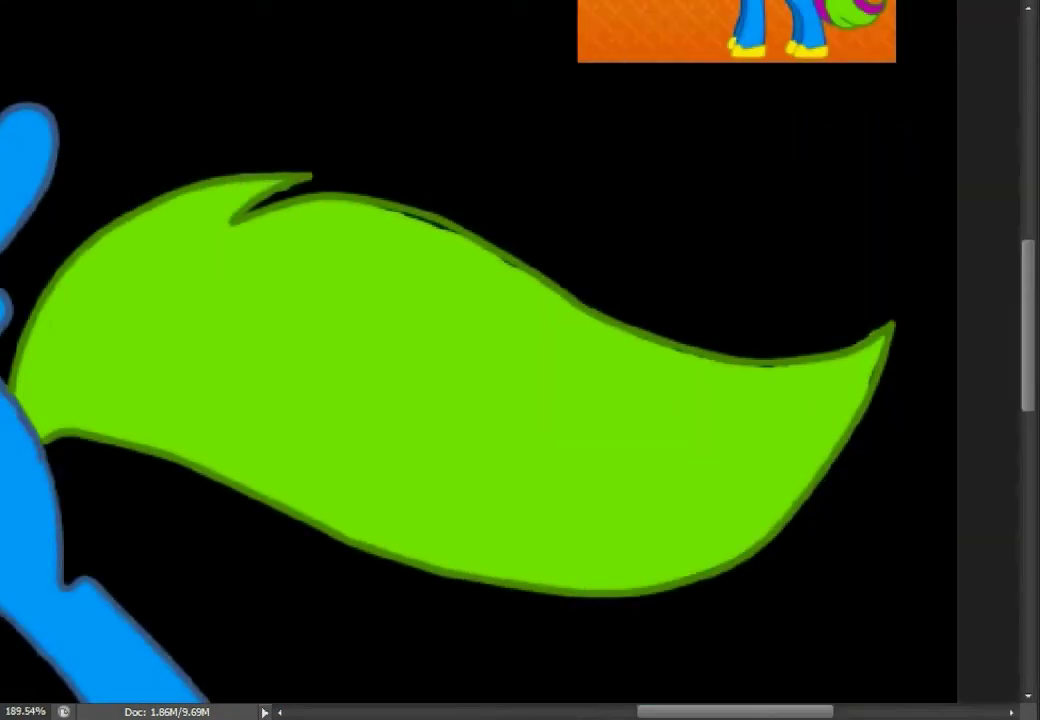
scroll(940, 370, up, 4)
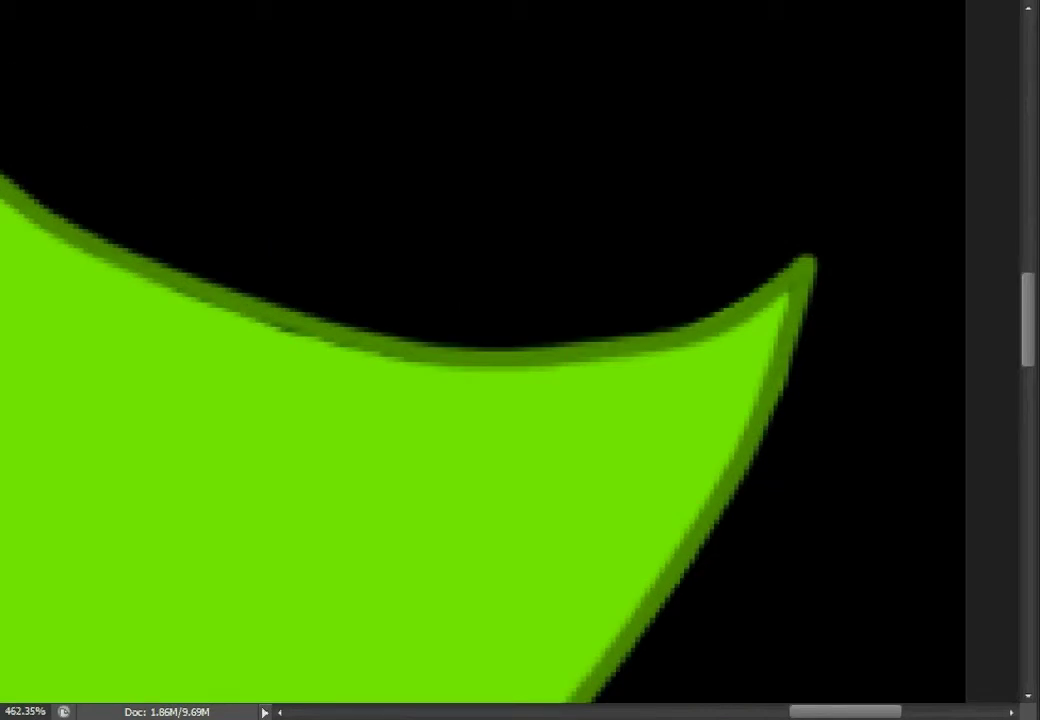
drag(250, 300, 990, 460)
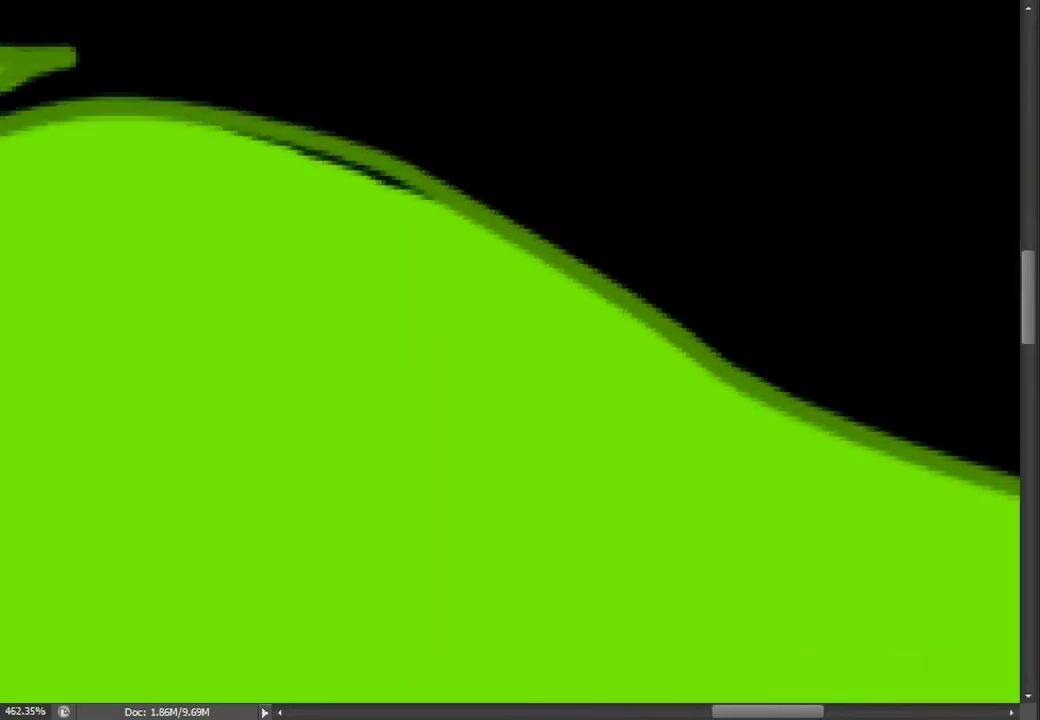
drag(200, 360, 960, 360)
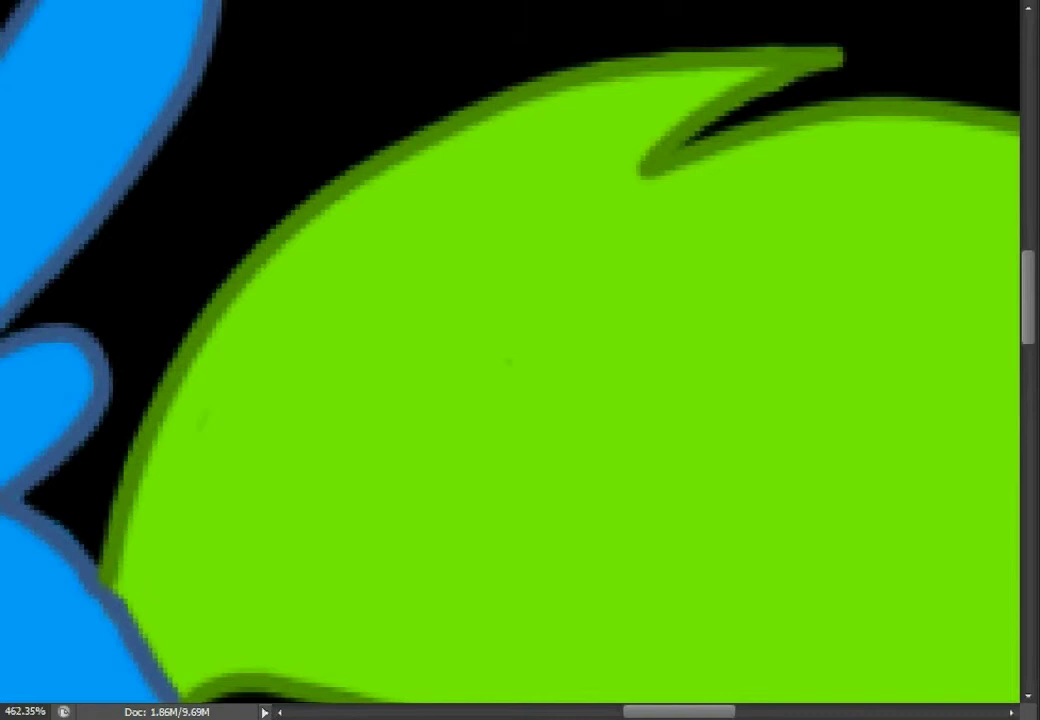
scroll(508, 362, down, 4)
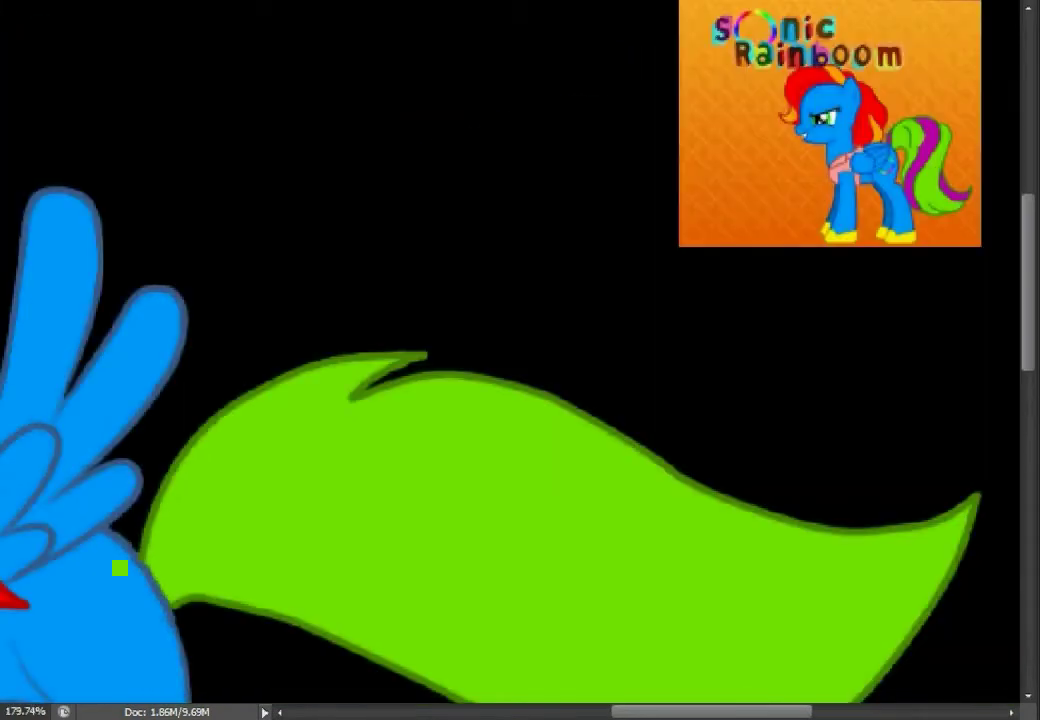
scroll(170, 480, up, 3)
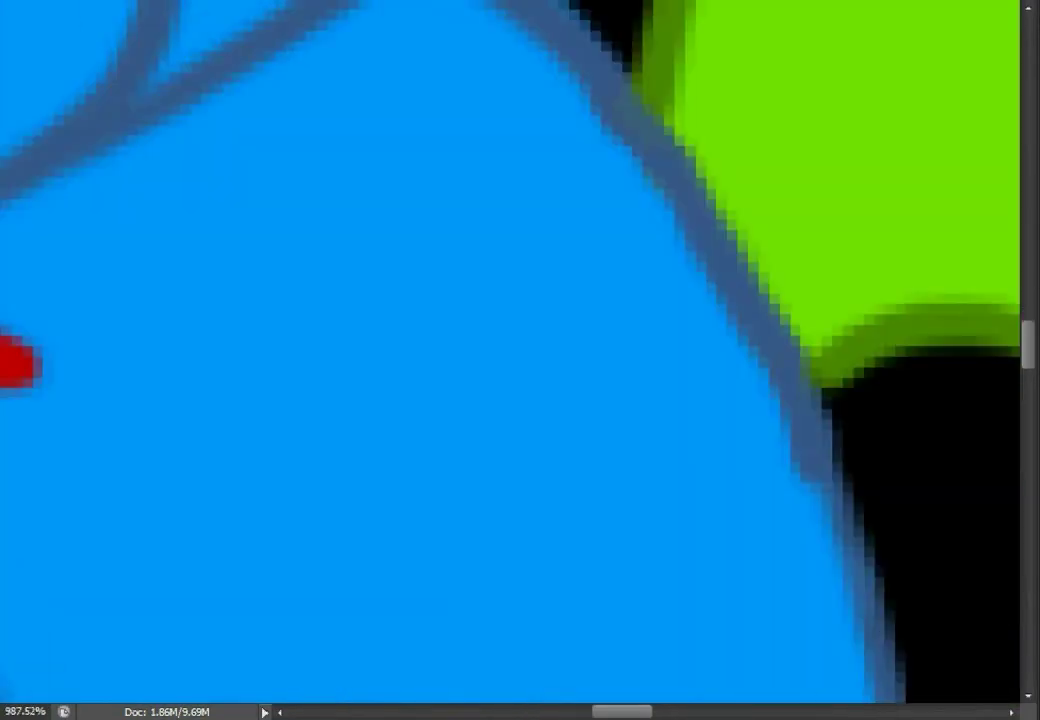
scroll(316, 310, down, 1)
scroll(316, 310, down, 9)
scroll(316, 310, down, 2)
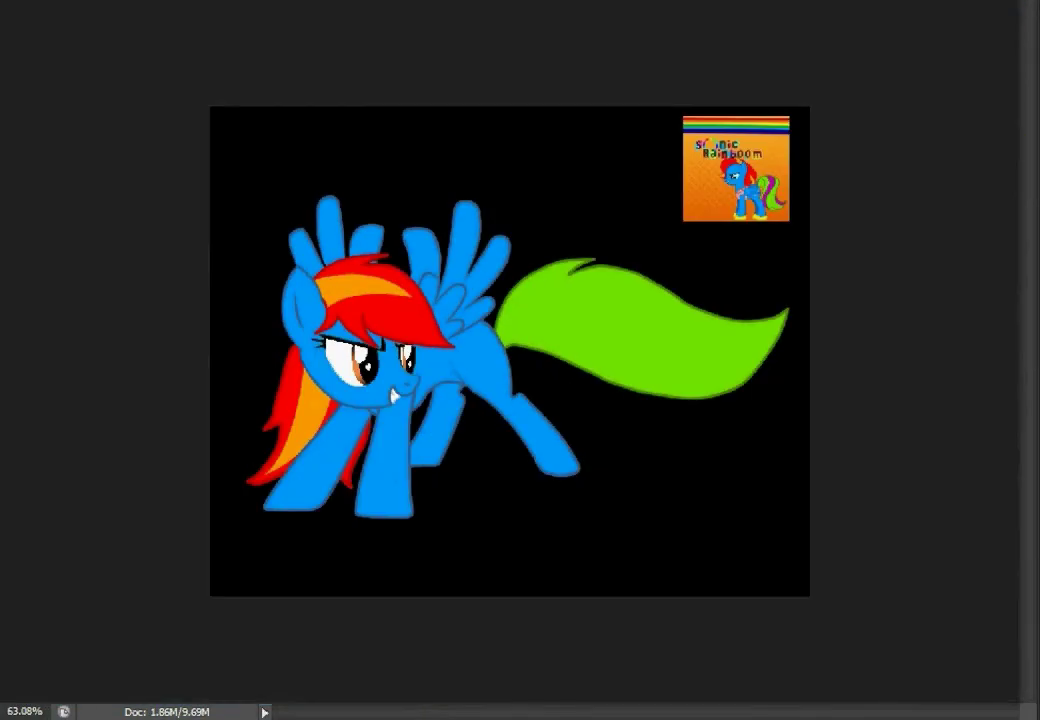
scroll(740, 170, up, 2)
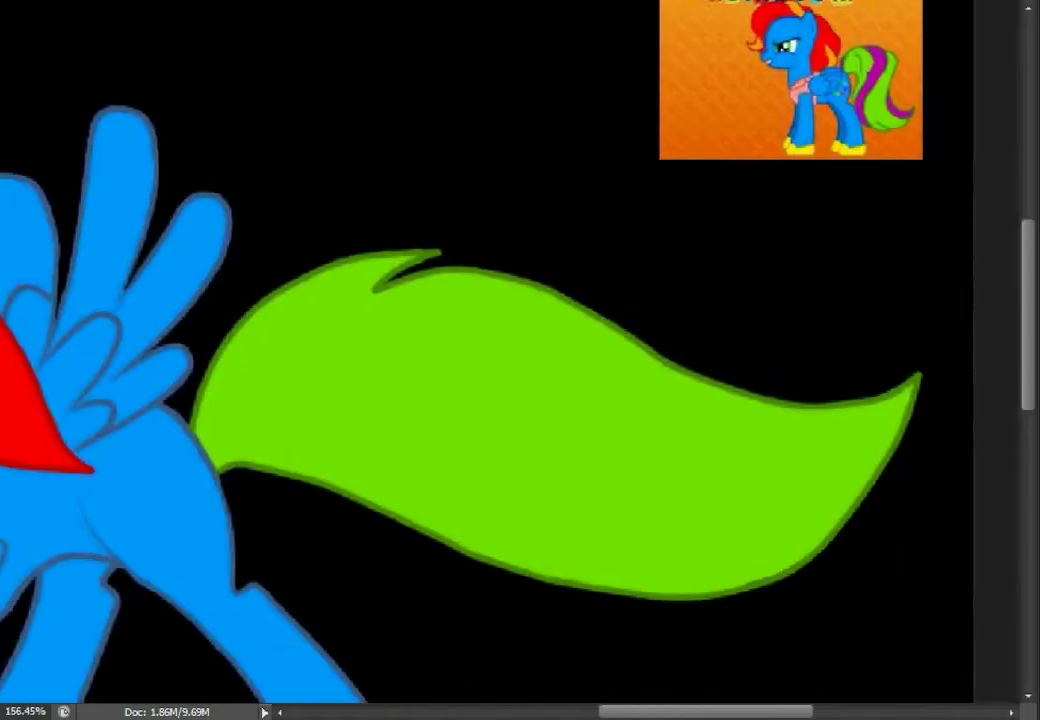
scroll(740, 170, up, 2)
scroll(520, 360, left, 5)
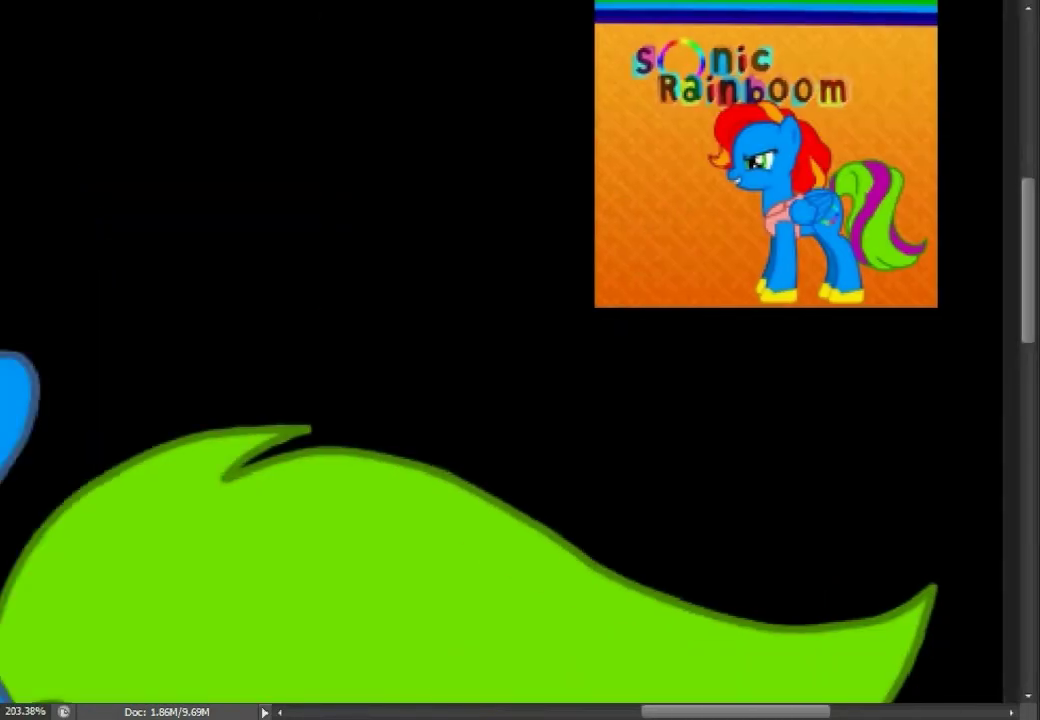
scroll(520, 360, down, 2)
Nudge the lower streak path inside the tail downward.
scroll(520, 360, up, 1)
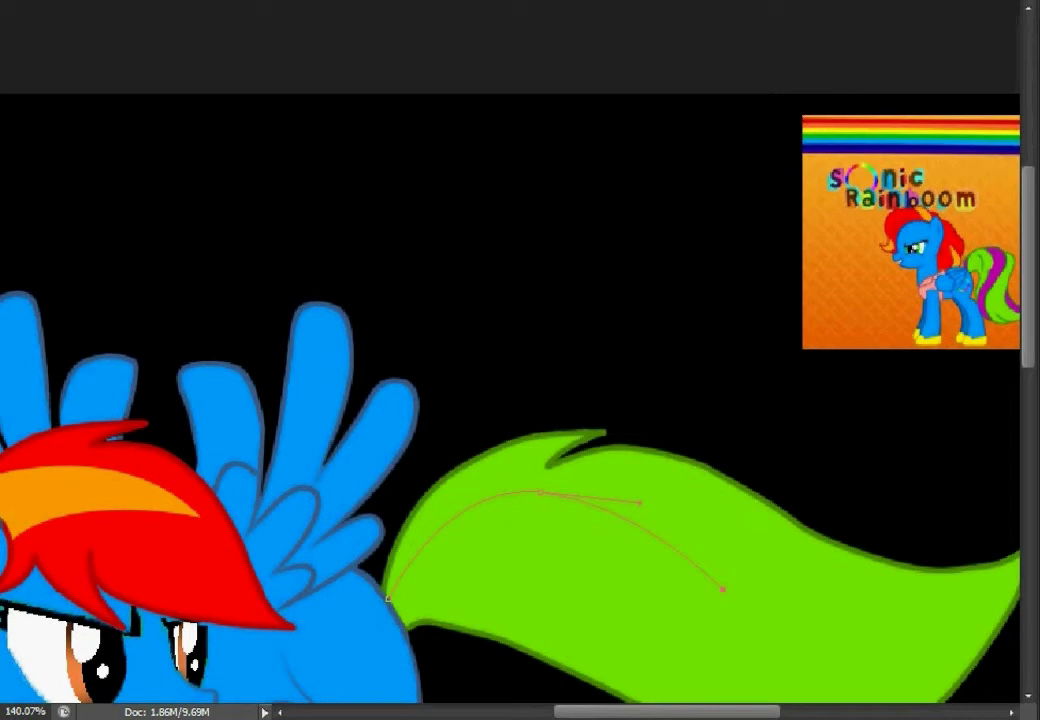
scroll(520, 400, right, 3)
scroll(899, 565, up, 4)
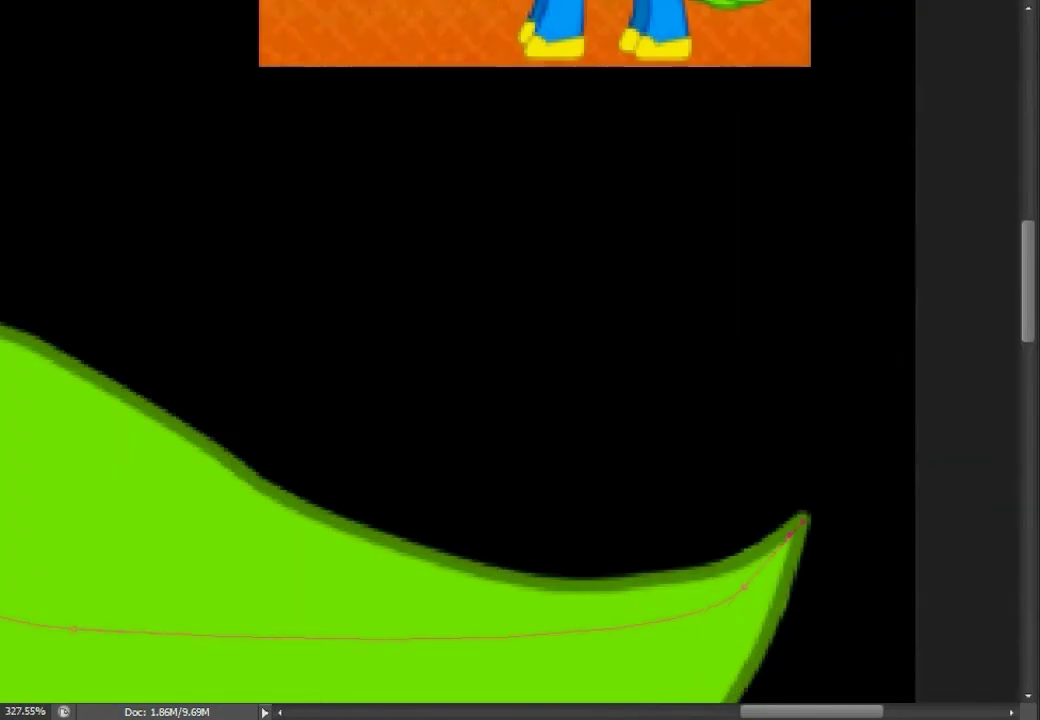
scroll(460, 360, right, 2)
scroll(460, 360, down, 3)
scroll(460, 360, right, 1)
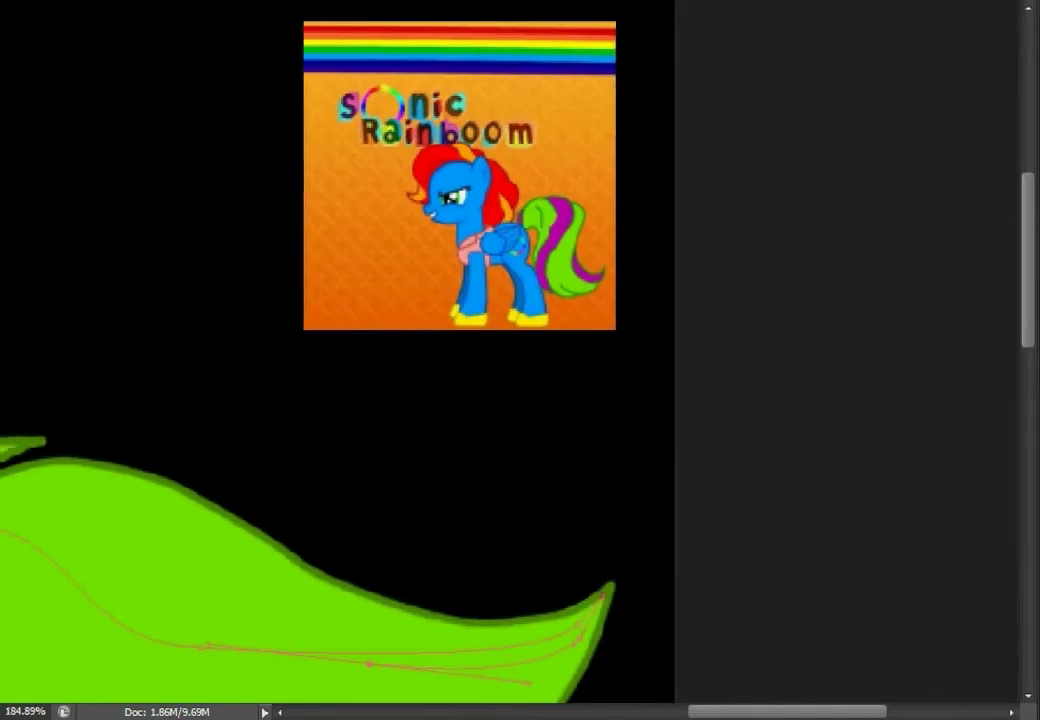
scroll(460, 360, down, 1)
drag(776, 329, 771, 344)
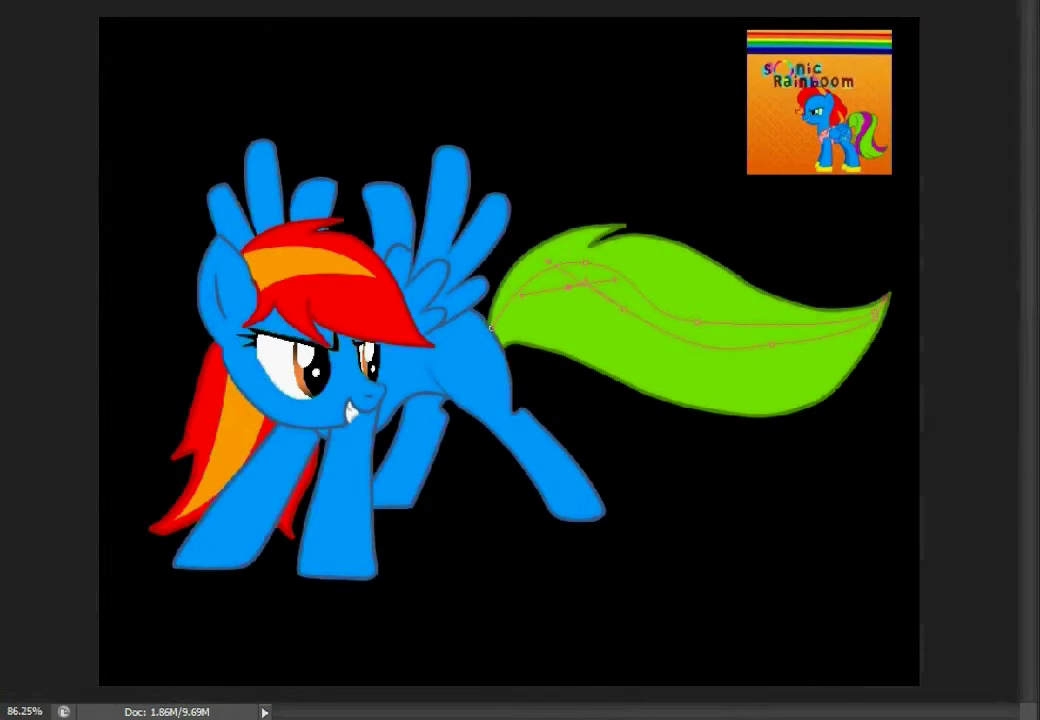
Reshape and smooth the lower streak curve, removing a stray anchor.
scroll(491, 329, up, 5)
scroll(403, 330, down, 4)
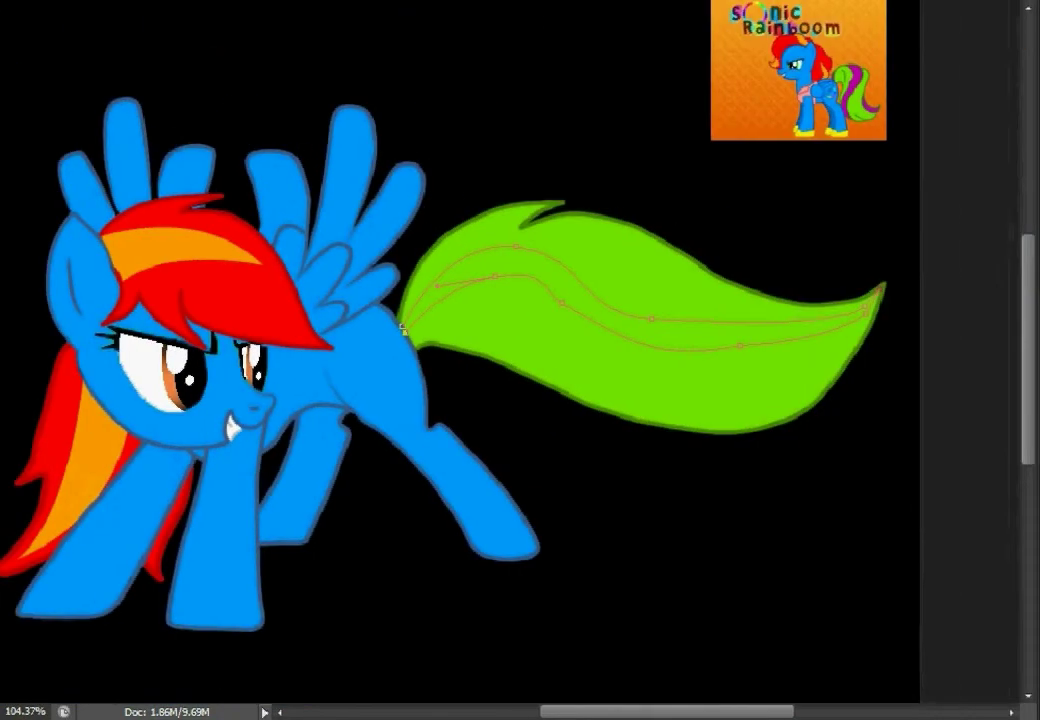
scroll(403, 330, up, 4)
scroll(403, 330, right, 3)
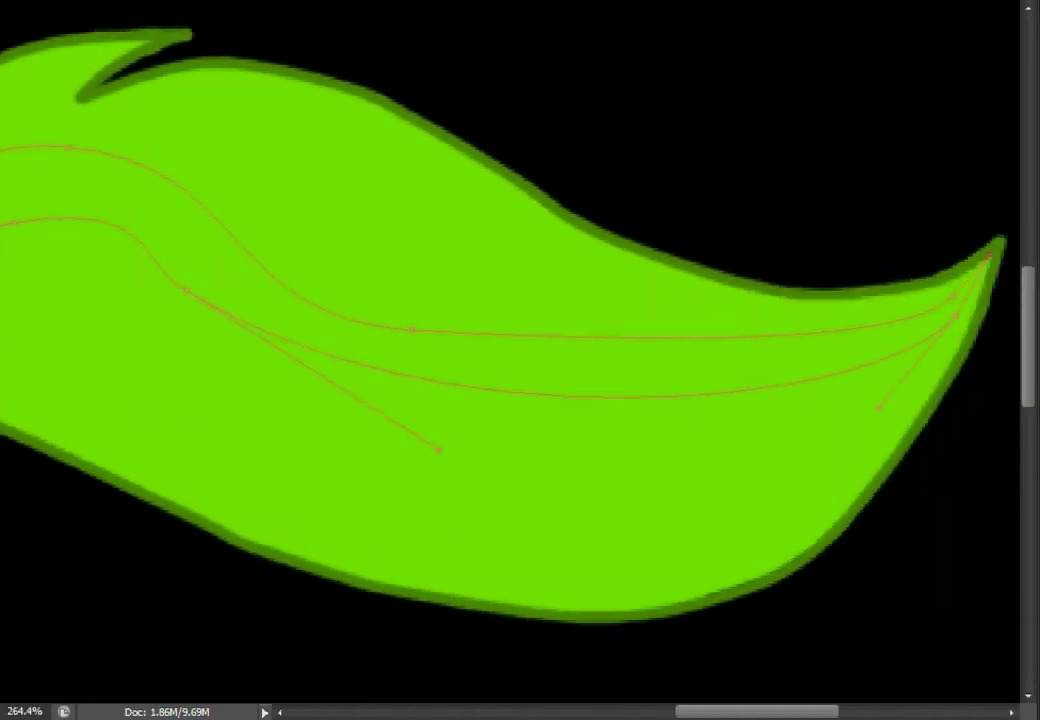
mouse_move(440, 450)
mouse_down()
mouse_move(344, 487)
mouse_move(441, 448)
mouse_move(418, 437)
mouse_move(507, 421)
mouse_move(318, 370)
mouse_up()
key(ctrl+z)
drag(868, 382, 753, 392)
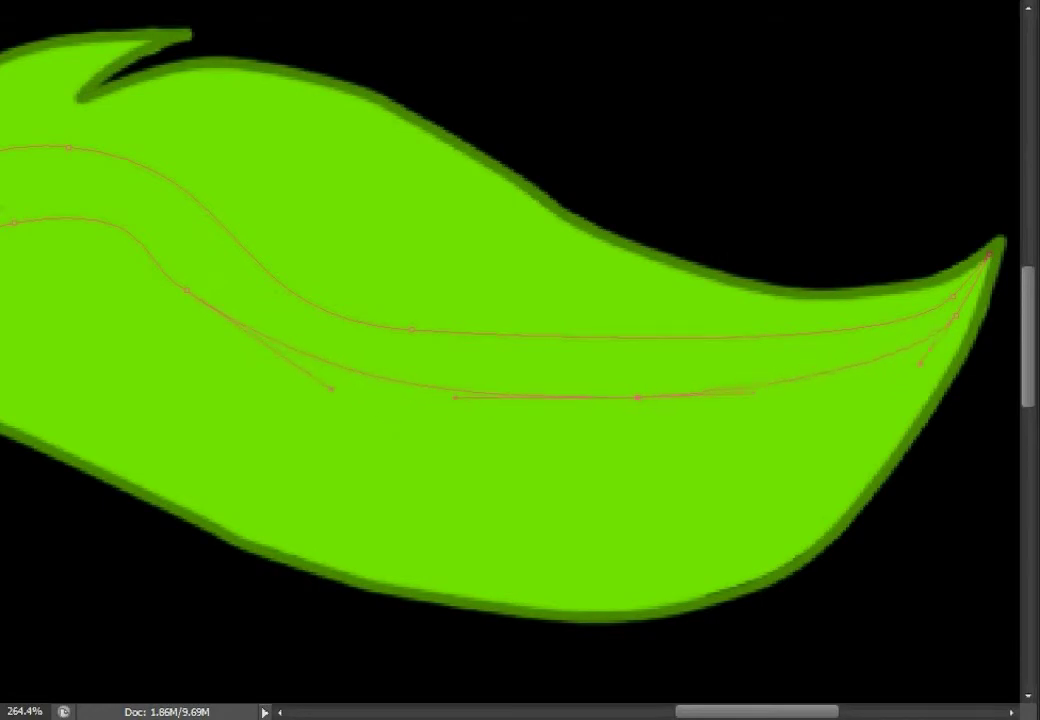
Fill the curved stripe path with magenta.
scroll(807, 450, down, 3)
scroll(240, 400, up, 4)
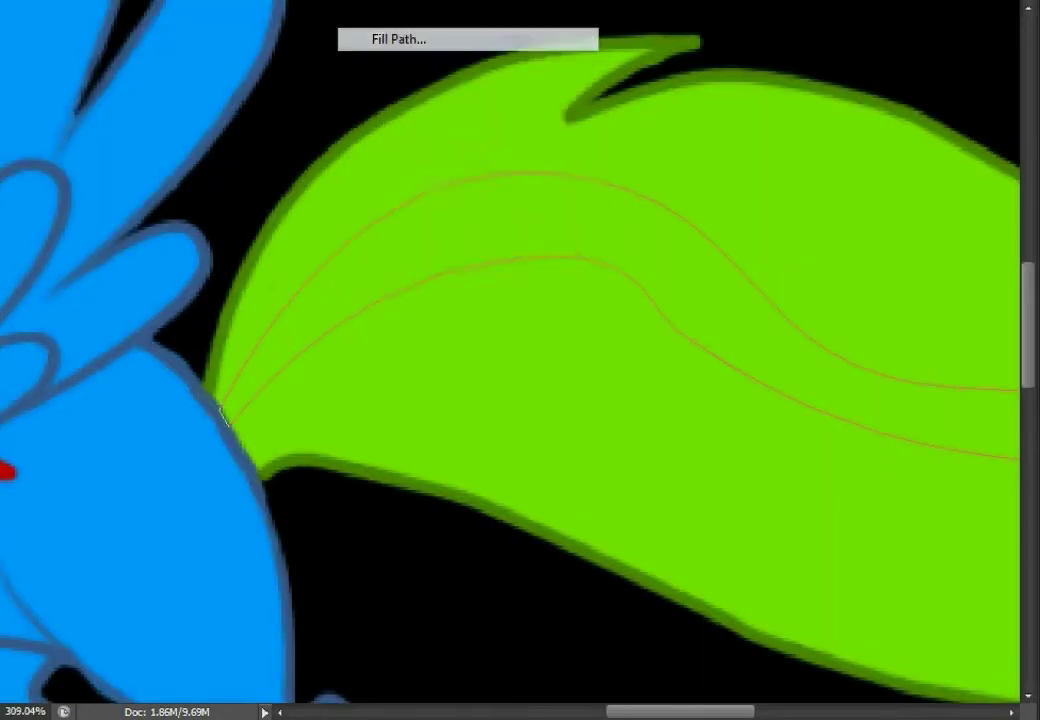
scroll(225, 415, down, 4)
scroll(736, 80, up, 3)
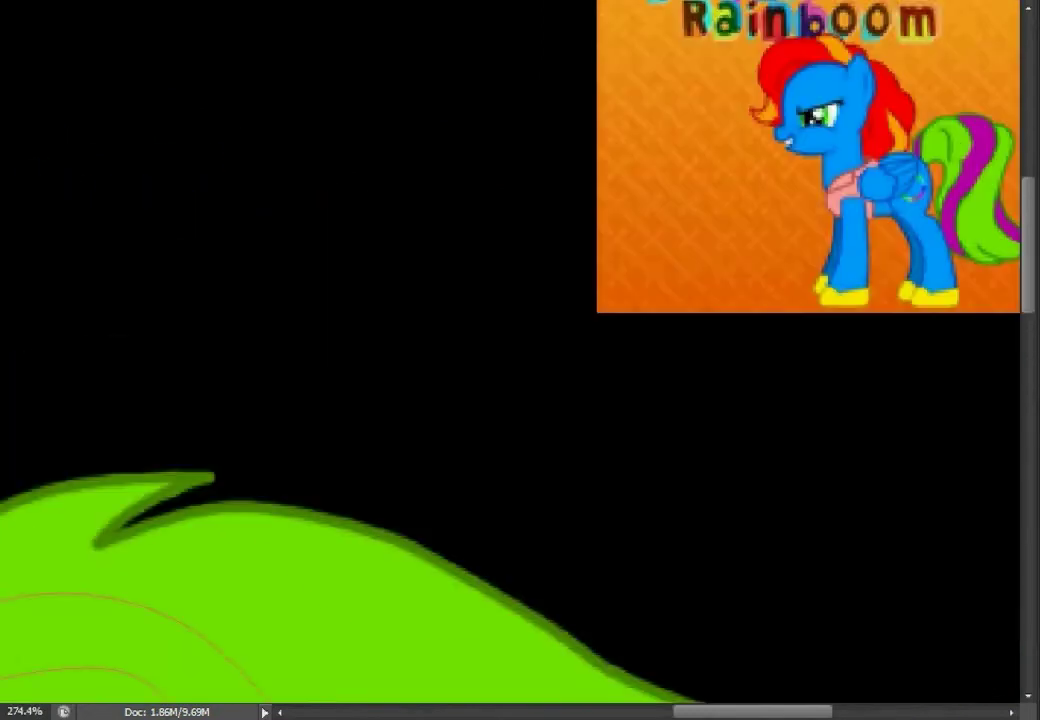
scroll(450, 392, up, 3)
scroll(681, 466, down, 2)
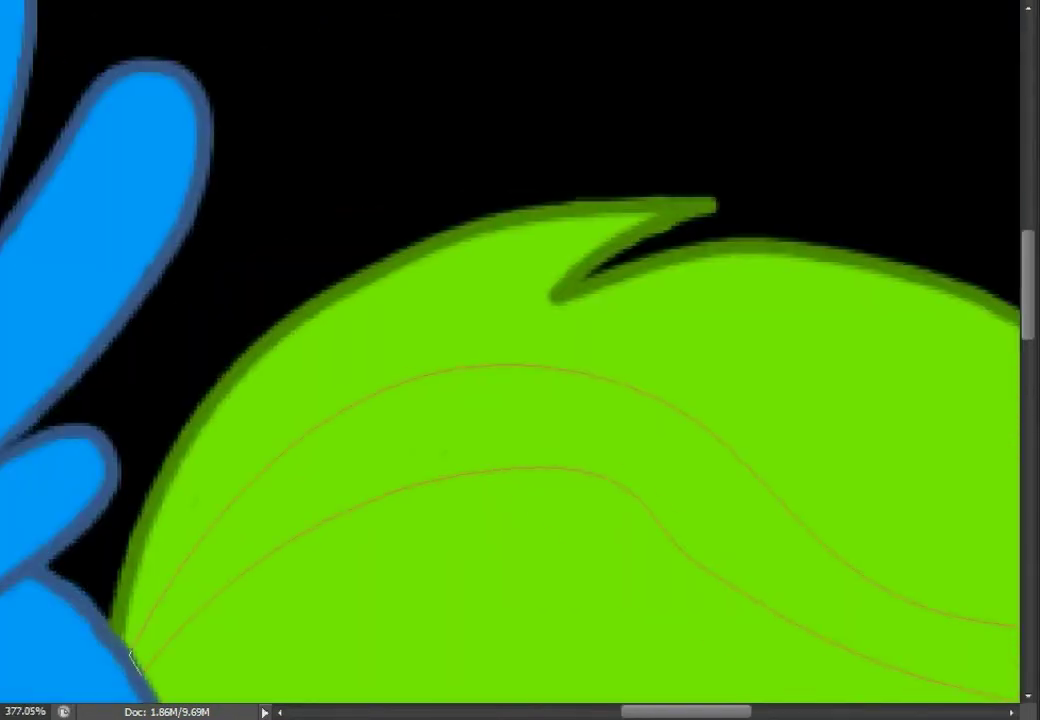
right_click(392, 36)
click(455, 159)
key(Return)
scroll(520, 360, down, 3)
Delete the used first stripe path.
right_click(727, 38)
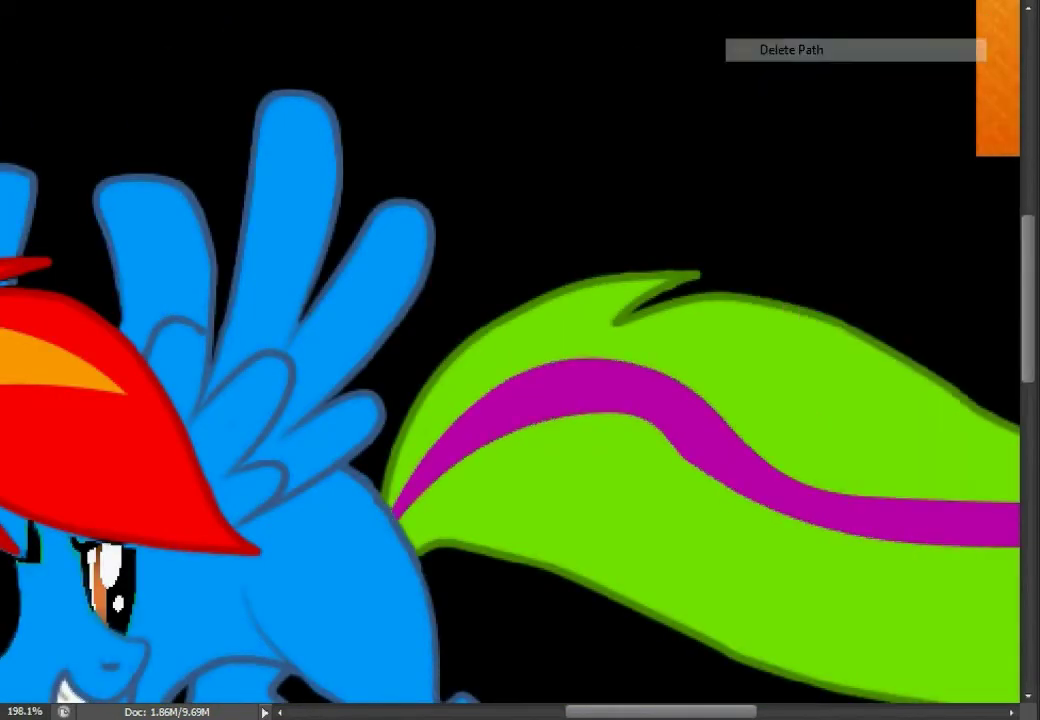
click(760, 48)
scroll(520, 360, down, 1)
scroll(675, 320, up, 3)
scroll(675, 320, down, 3)
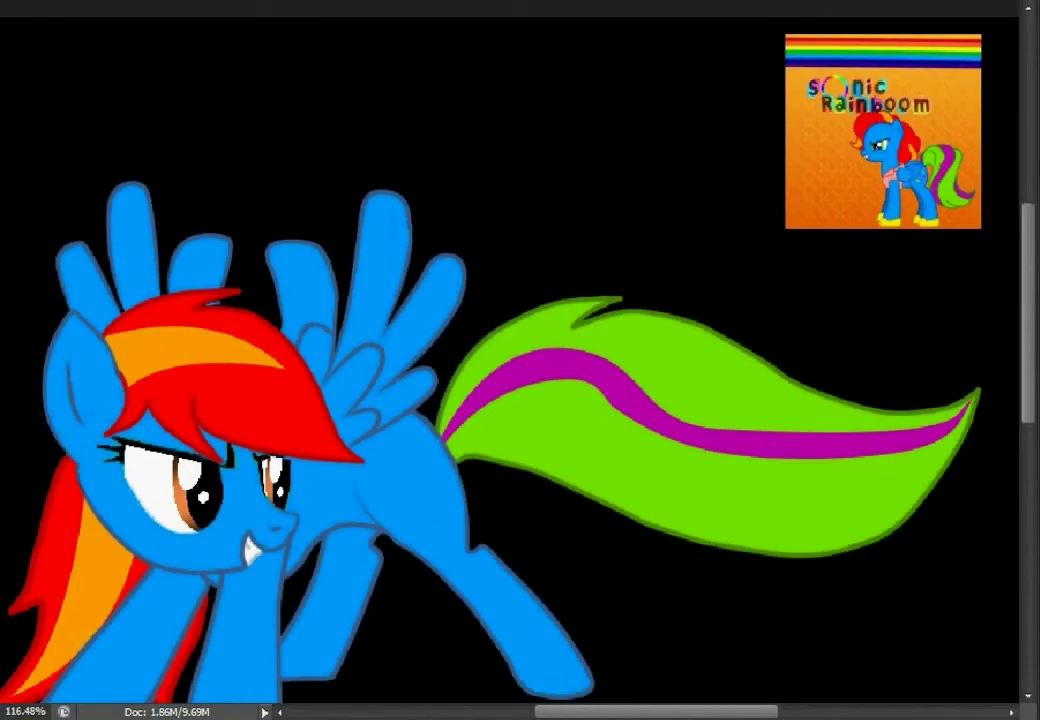
scroll(465, 520, up, 2)
scroll(465, 520, up, 2)
scroll(465, 520, up, 3)
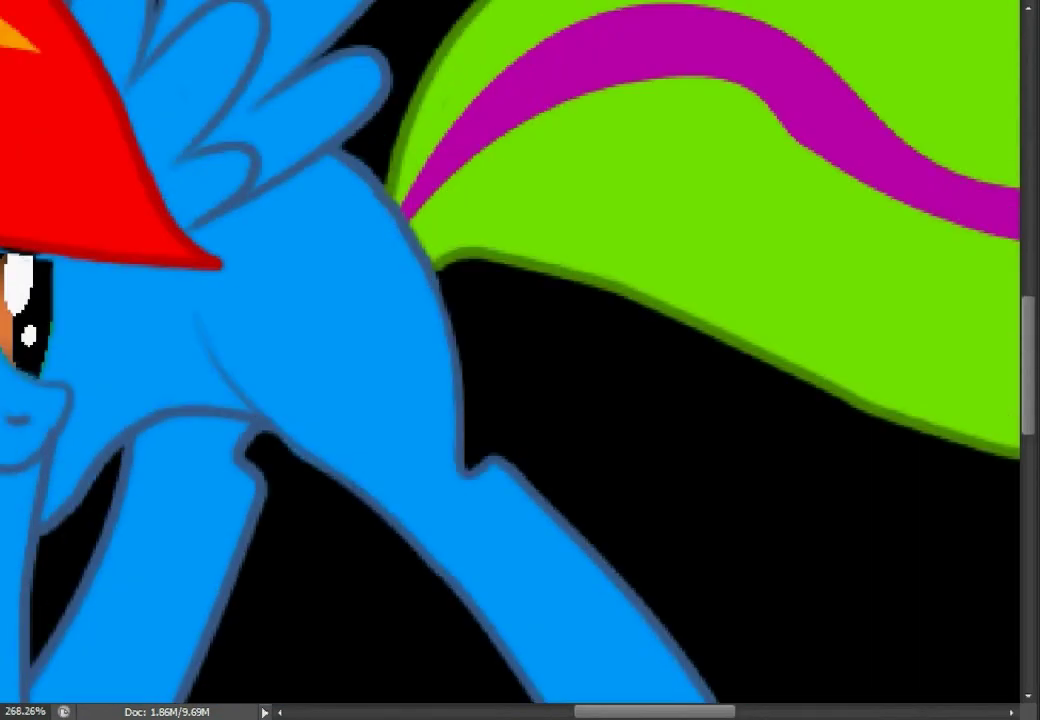
Draw a new curved path along the lower tail near its tip.
drag(742, 228, 905, 313)
drag(928, 387, 1010, 355)
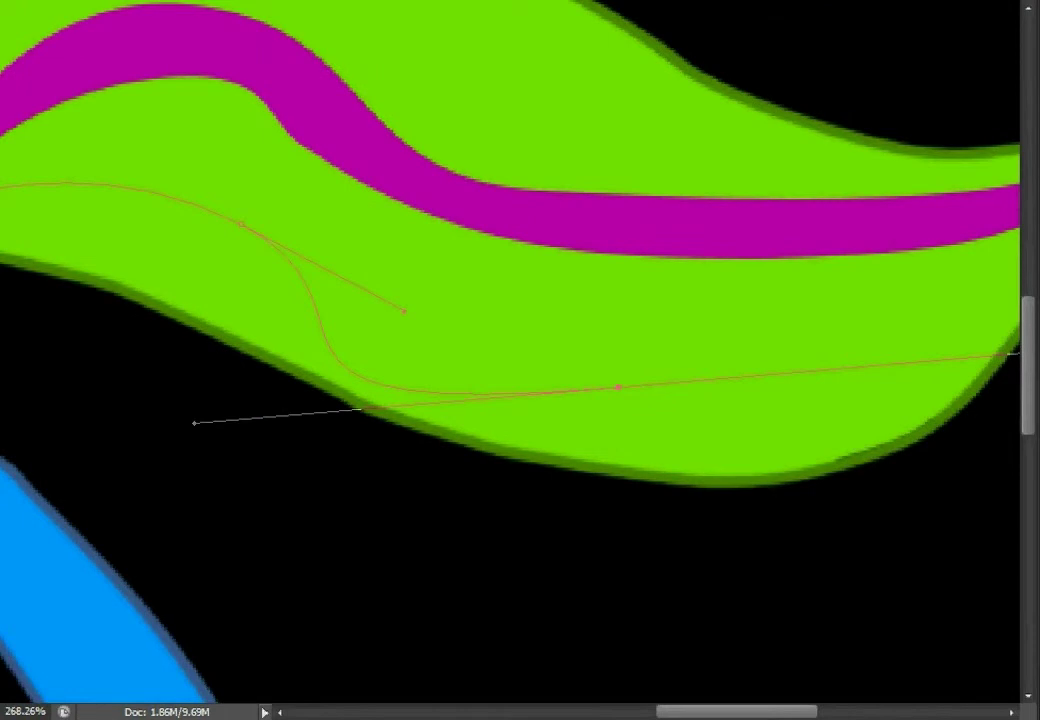
scroll(1010, 355, down, 3)
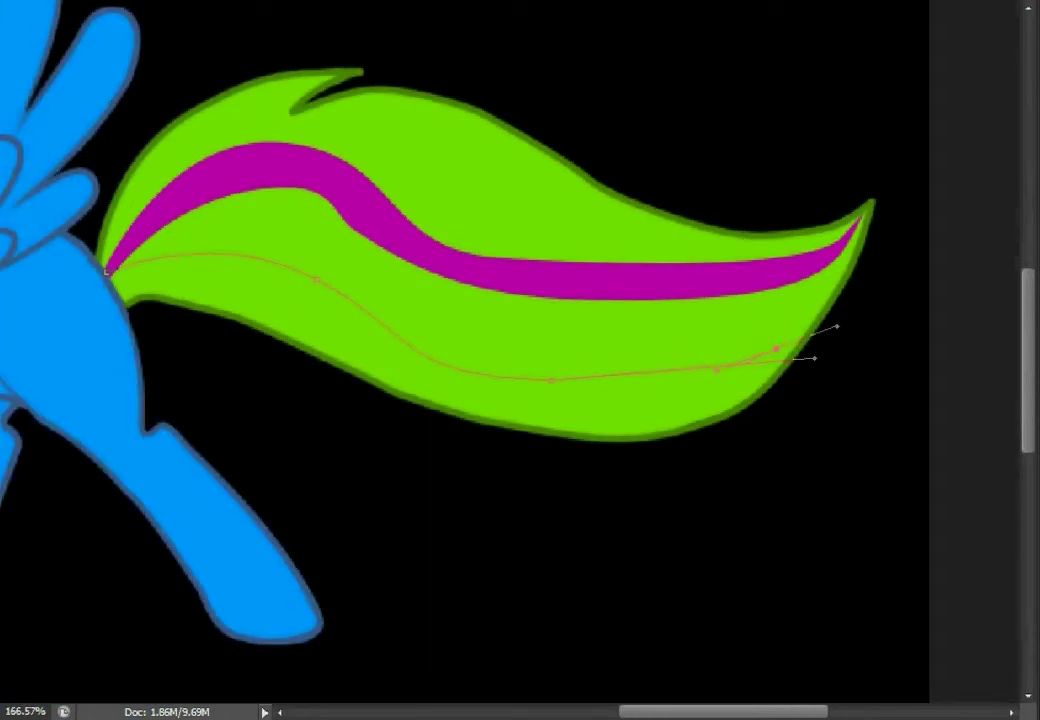
drag(551, 380, 647, 396)
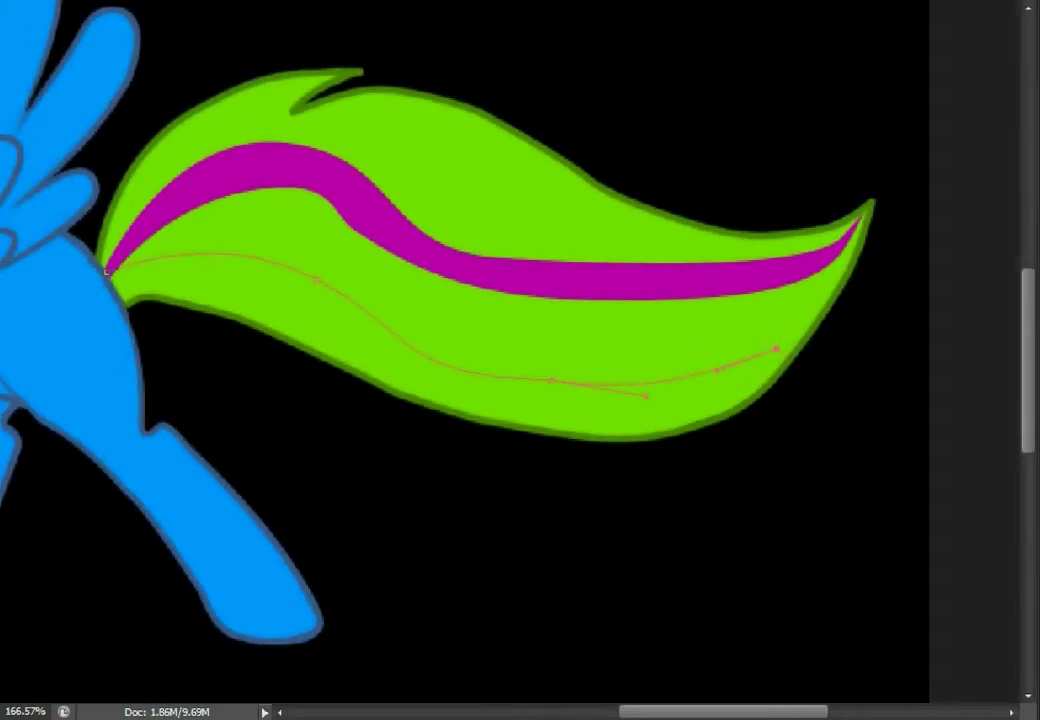
drag(529, 397, 697, 430)
Refine the lower-tail path near the base and fill it with magenta.
scroll(475, 315, left, 5)
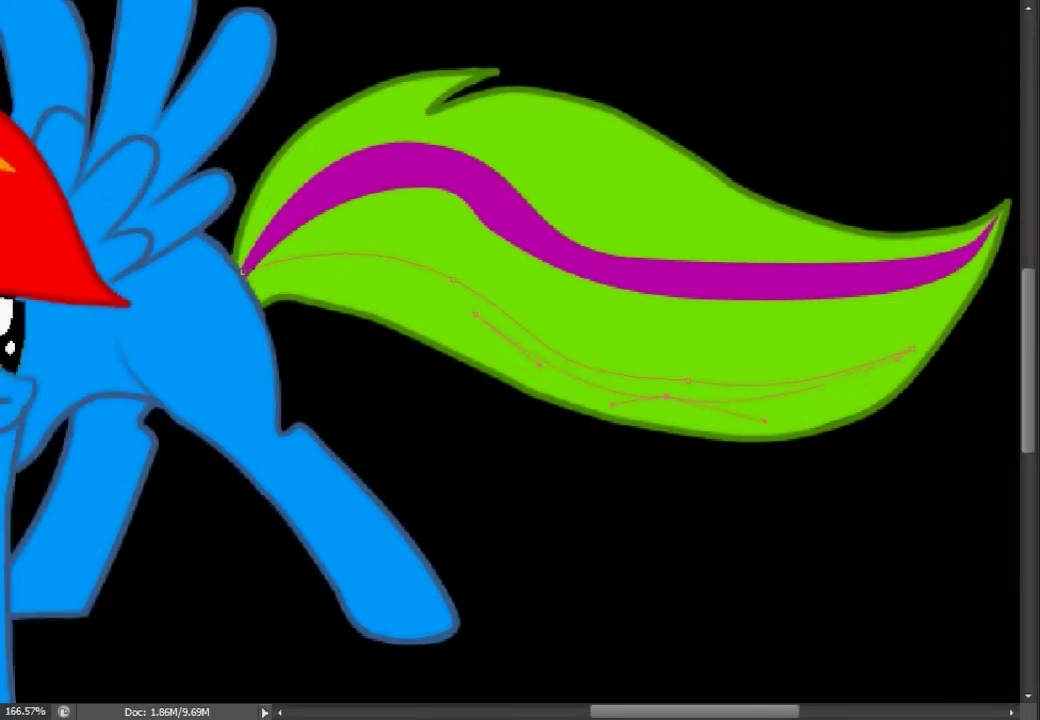
drag(666, 396, 666, 408)
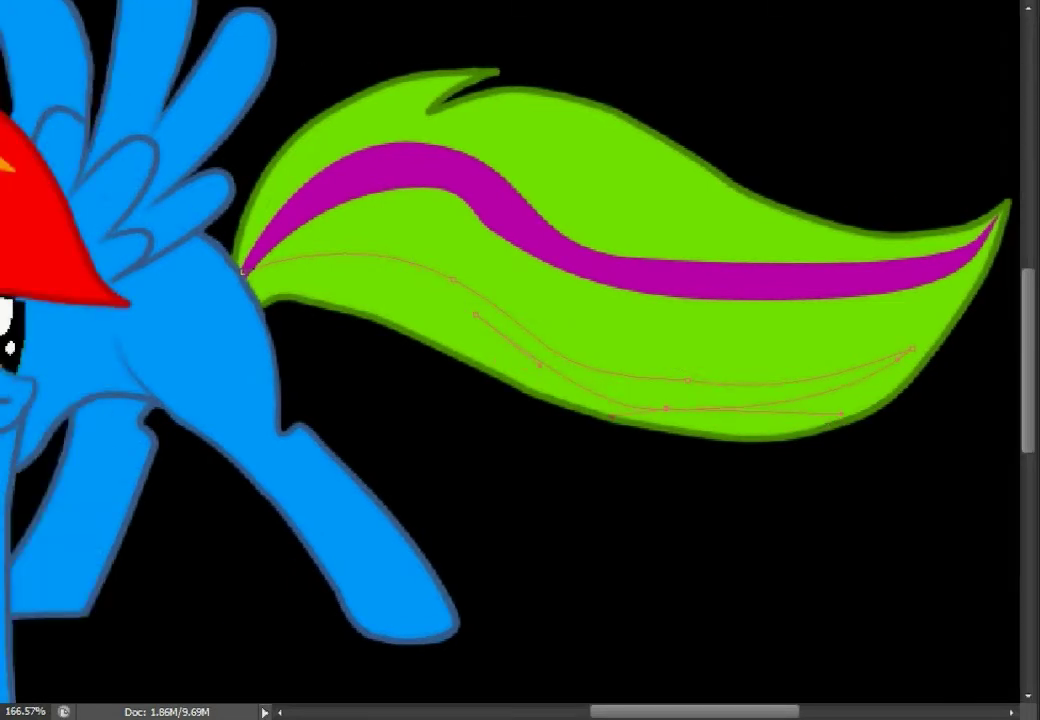
drag(453, 279, 402, 278)
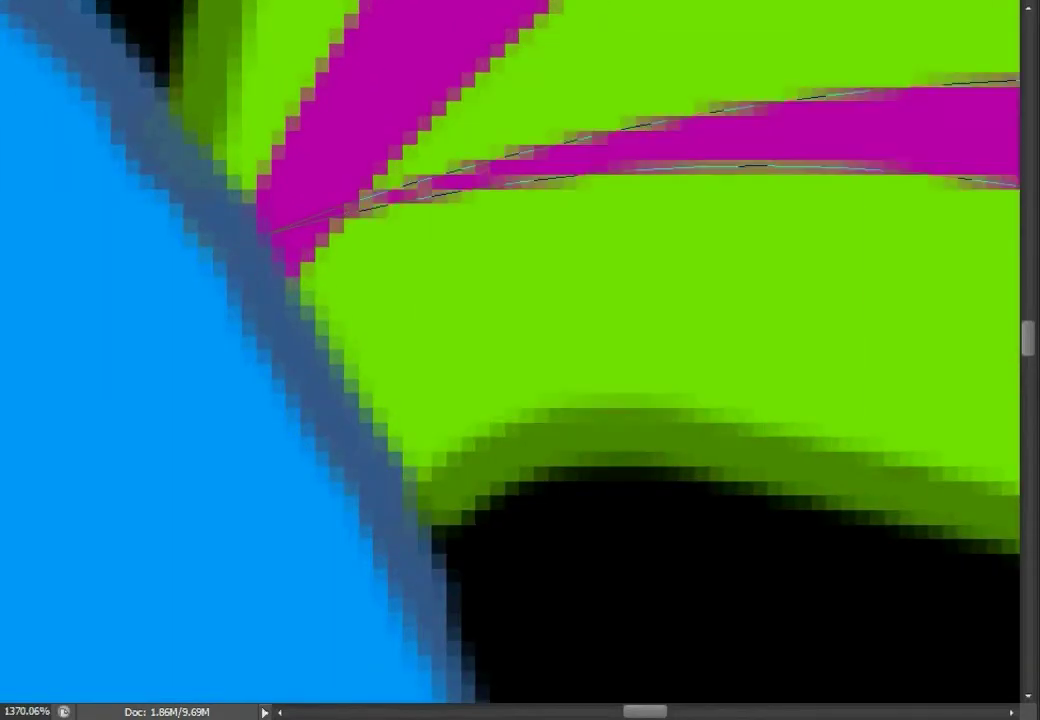
right_click(545, 228)
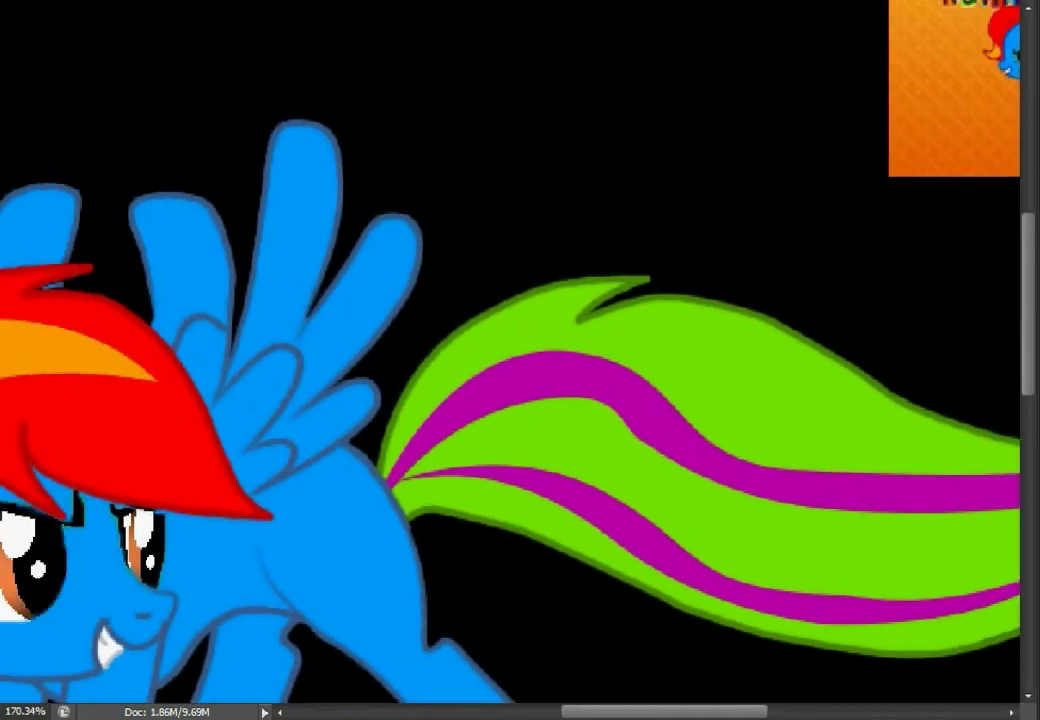
drag(300, 416, 418, 600)
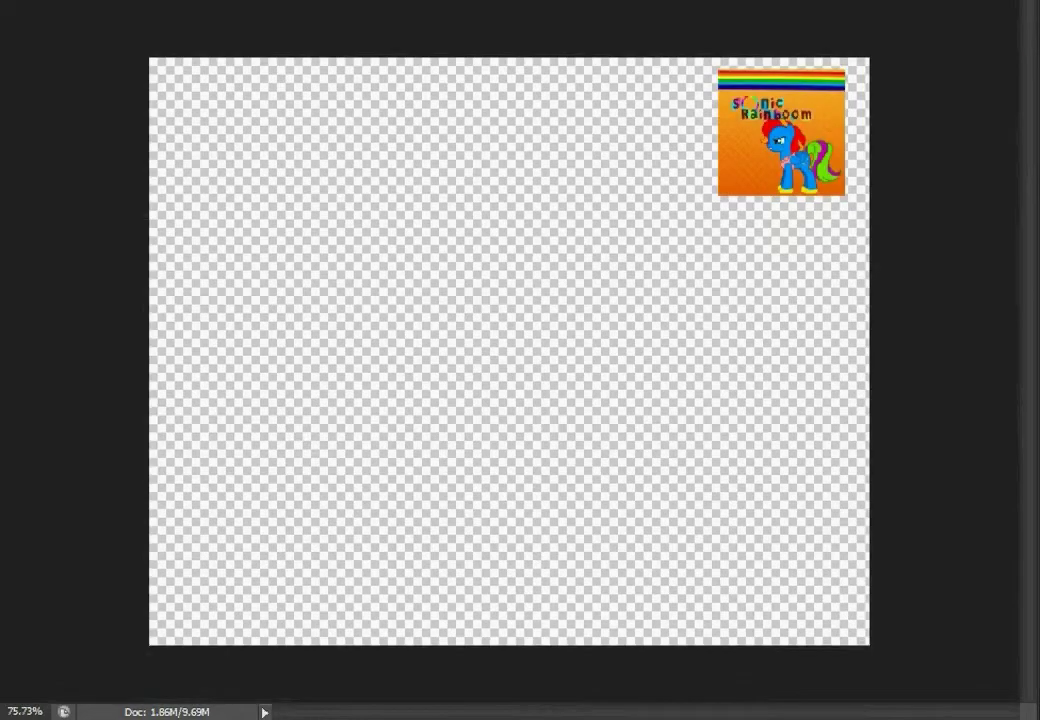
Fill the canvas white and select a circle left of centre.
key(shift+F5)
key(Return)
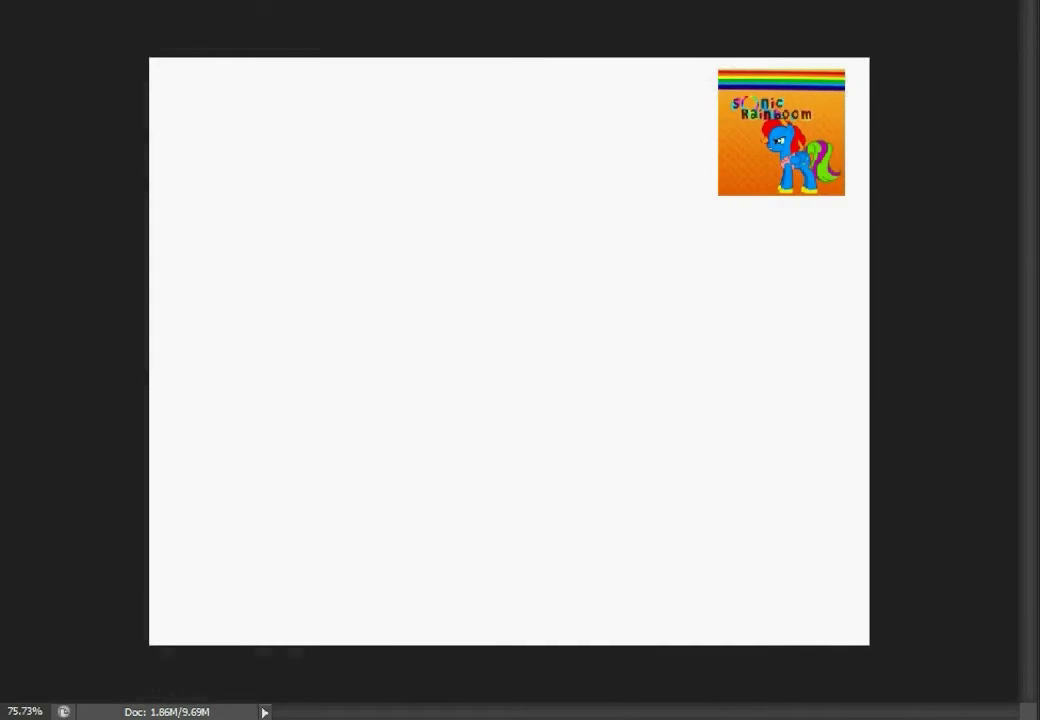
drag(313, 229, 574, 490)
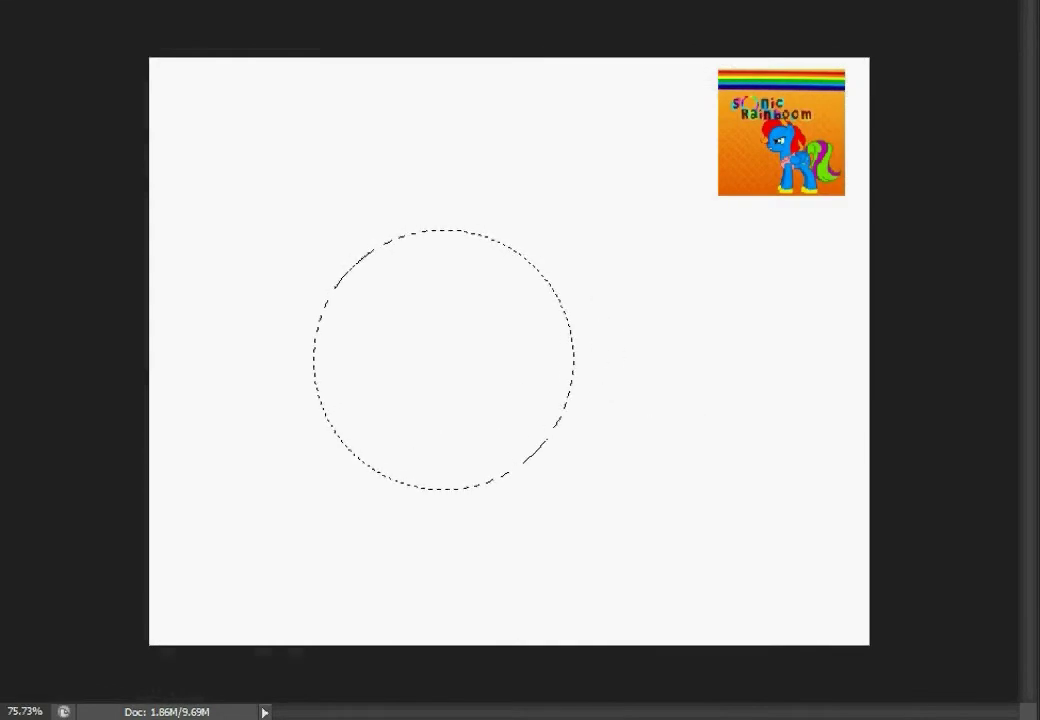
Subtract a slightly smaller inner circle to form the ring, retrying after misplaced attempts.
drag(373, 283, 547, 456)
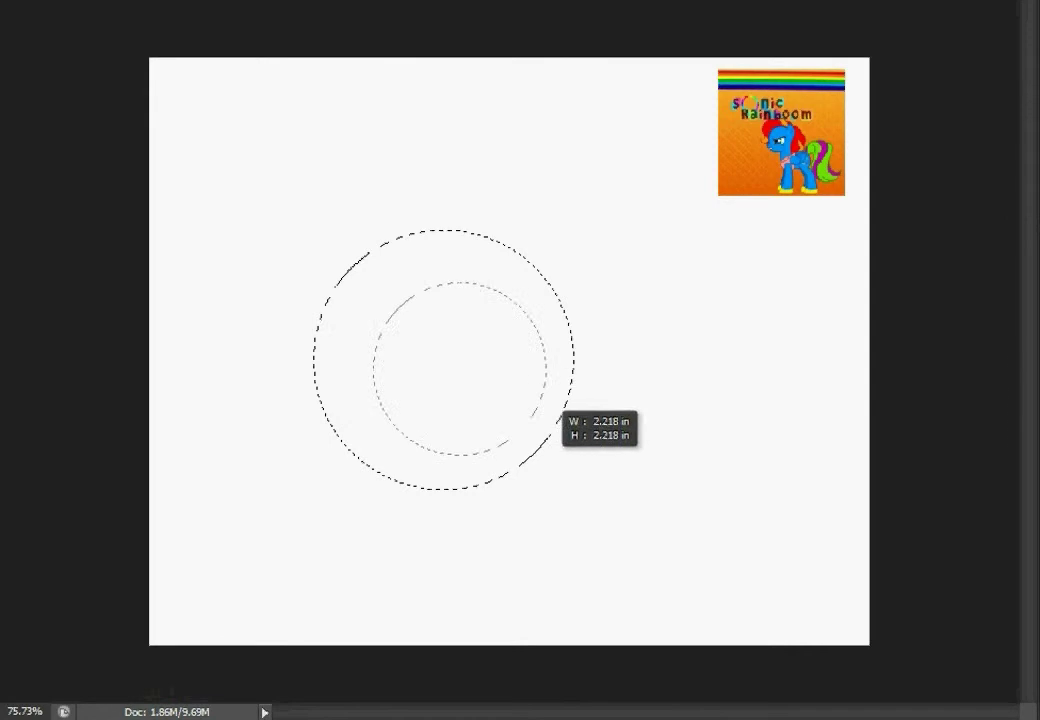
drag(552, 408, 590, 470)
key(ctrl+z)
mouse_move(373, 255)
mouse_down()
mouse_move(408, 332)
mouse_move(589, 470)
mouse_up()
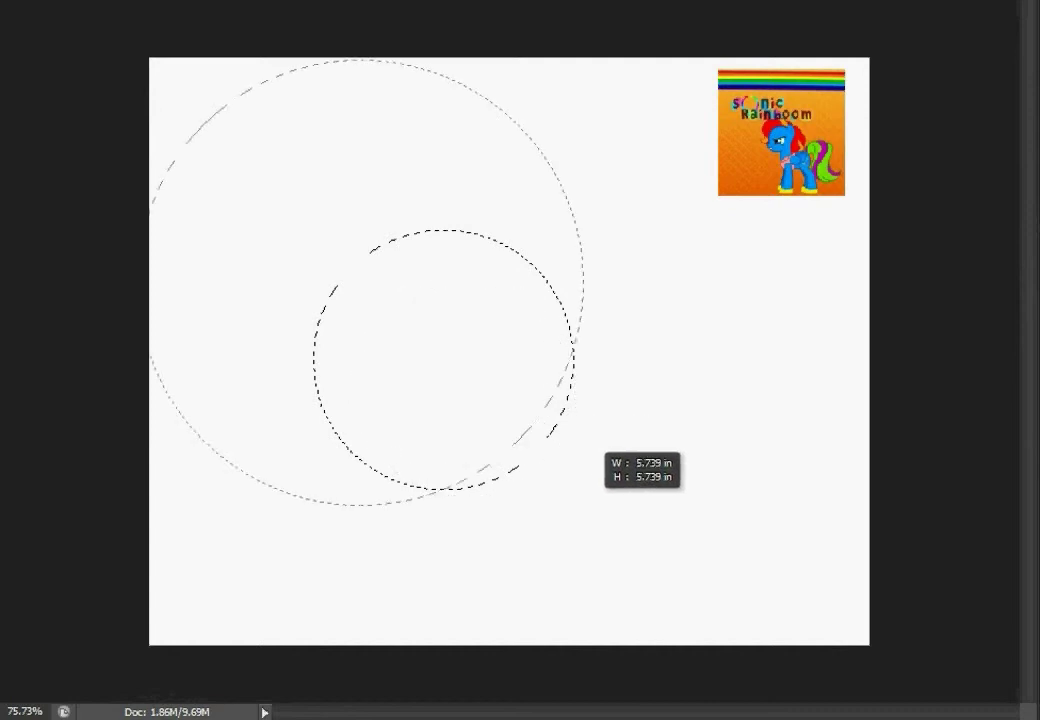
key(ctrl+z)
drag(368, 272, 592, 570)
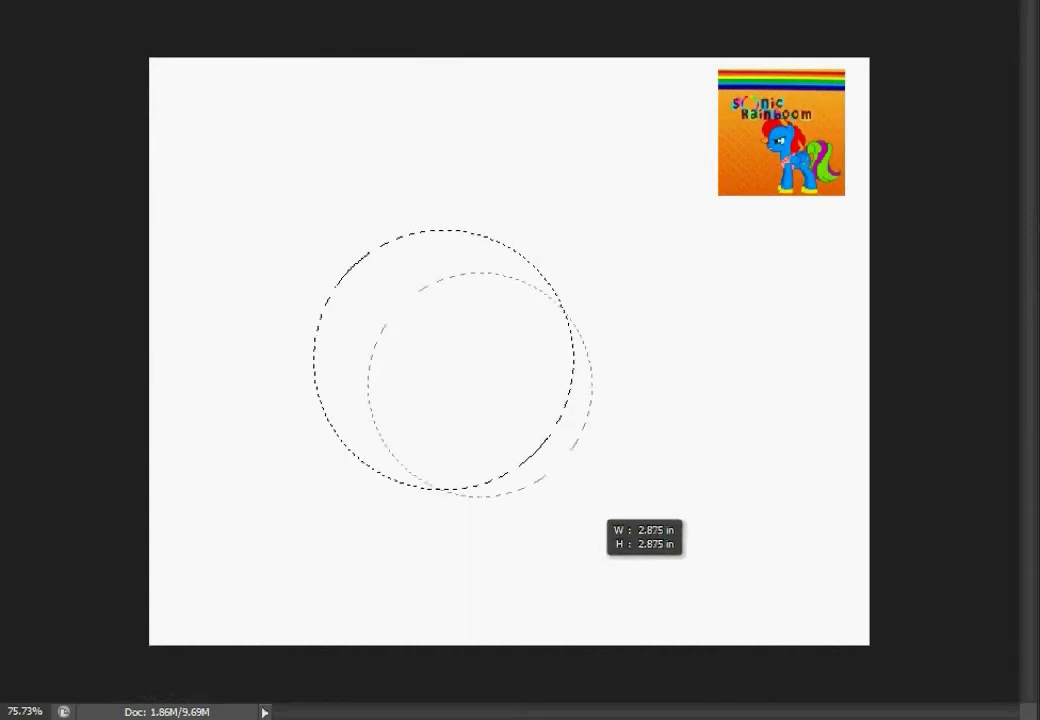
drag(592, 500, 592, 500)
key(ctrl+z)
mouse_move(335, 258)
mouse_down()
mouse_move(553, 472)
mouse_move(543, 465)
mouse_up()
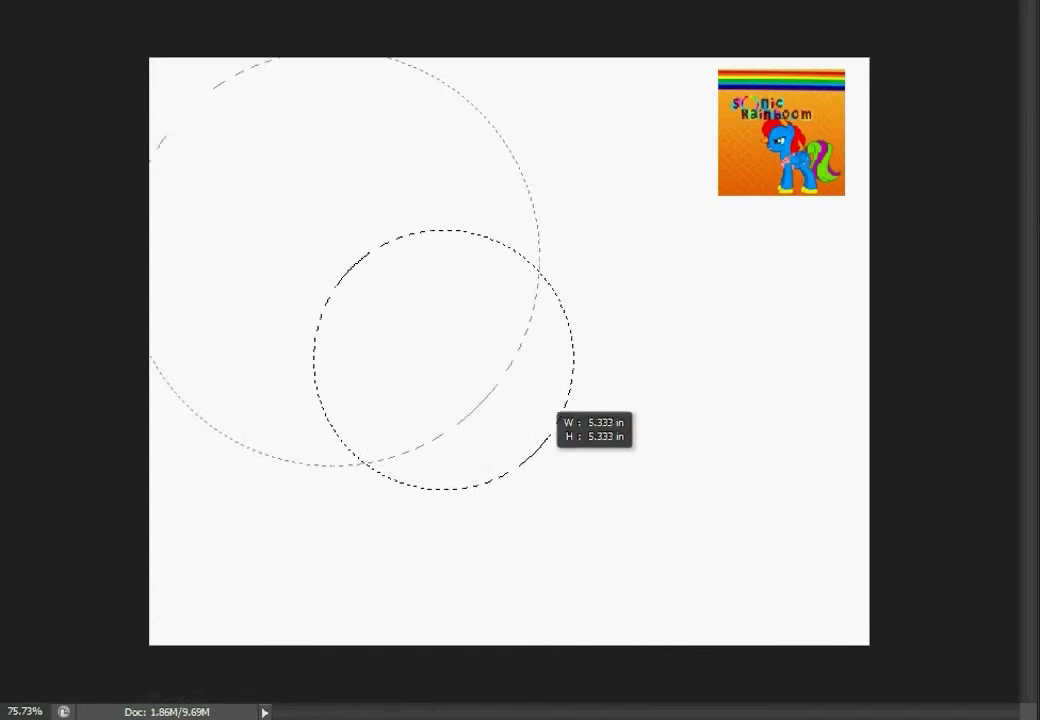
mouse_move(553, 410)
mouse_down()
mouse_move(416, 313)
mouse_move(509, 364)
mouse_move(553, 430)
mouse_move(348, 226)
mouse_up()
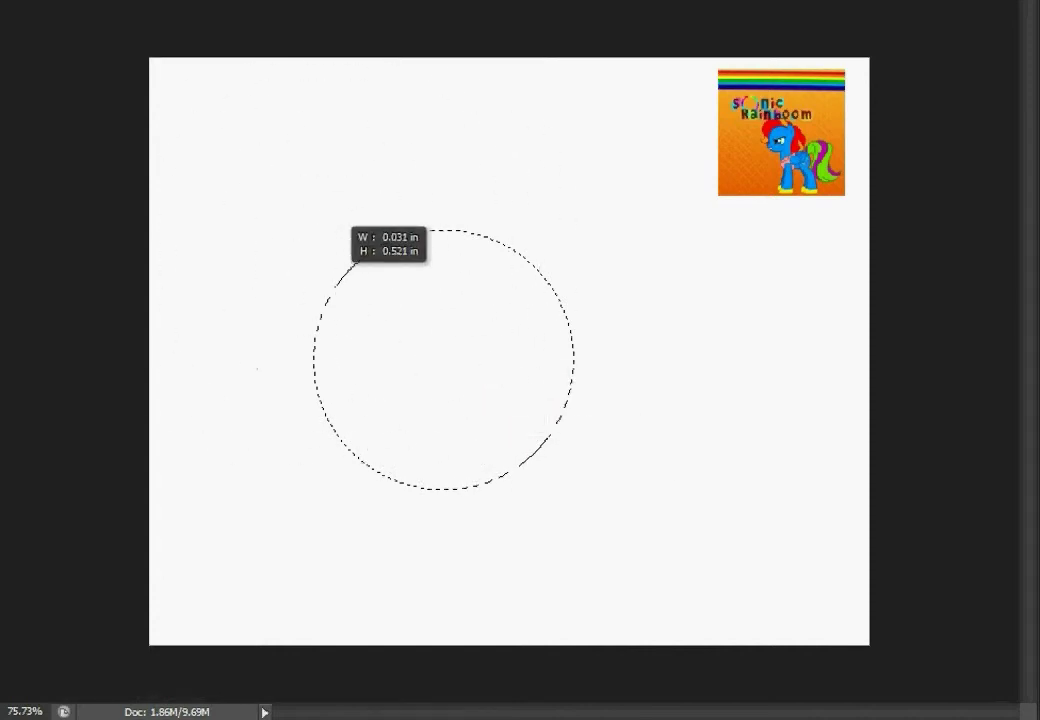
mouse_move(522, 372)
mouse_down()
mouse_move(372, 95)
mouse_move(592, 320)
mouse_move(188, 330)
mouse_move(694, 552)
mouse_move(537, 403)
mouse_move(566, 412)
mouse_up()
Fill the ring selection with red, then deselect it.
key(Return)
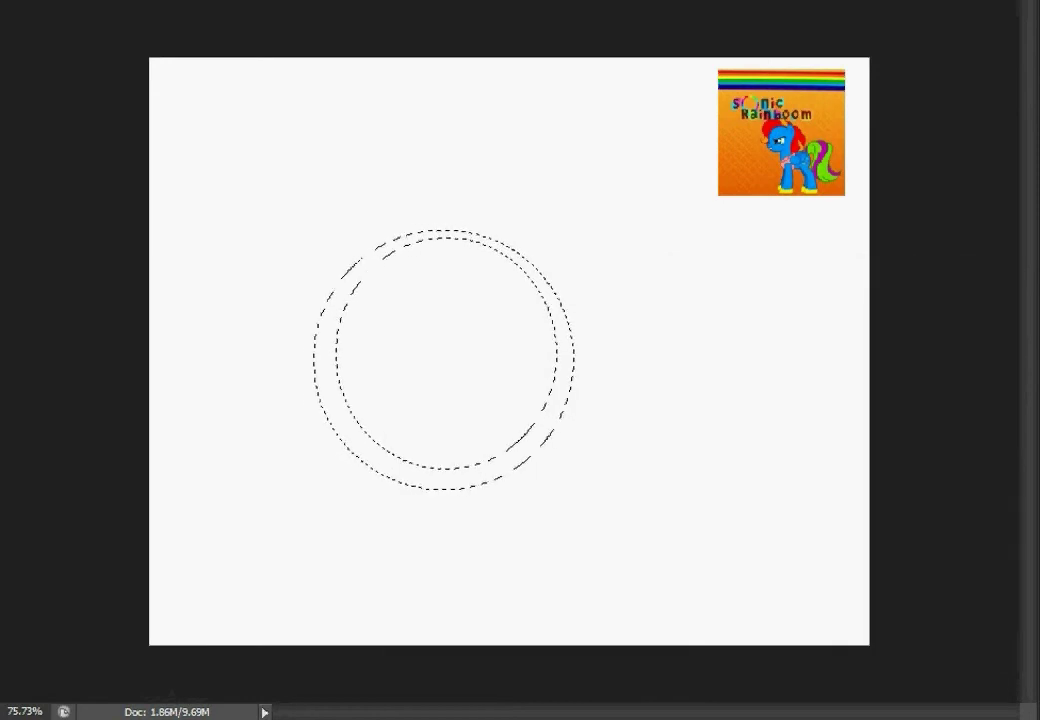
key(alt+BackSpace)
key(F5)
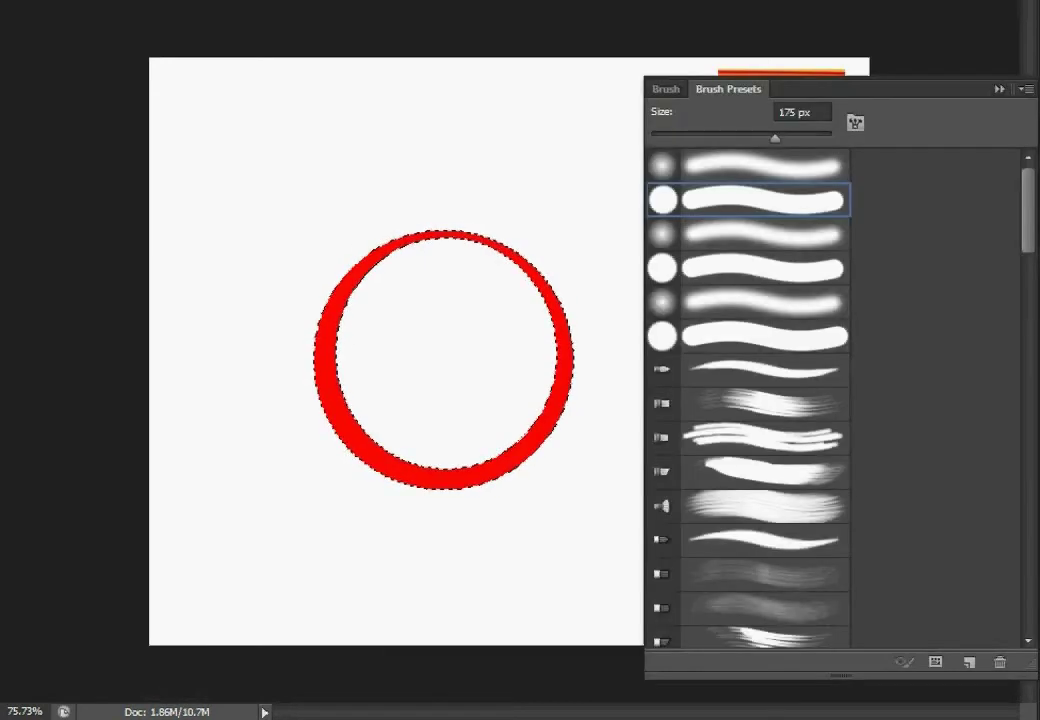
key(F5)
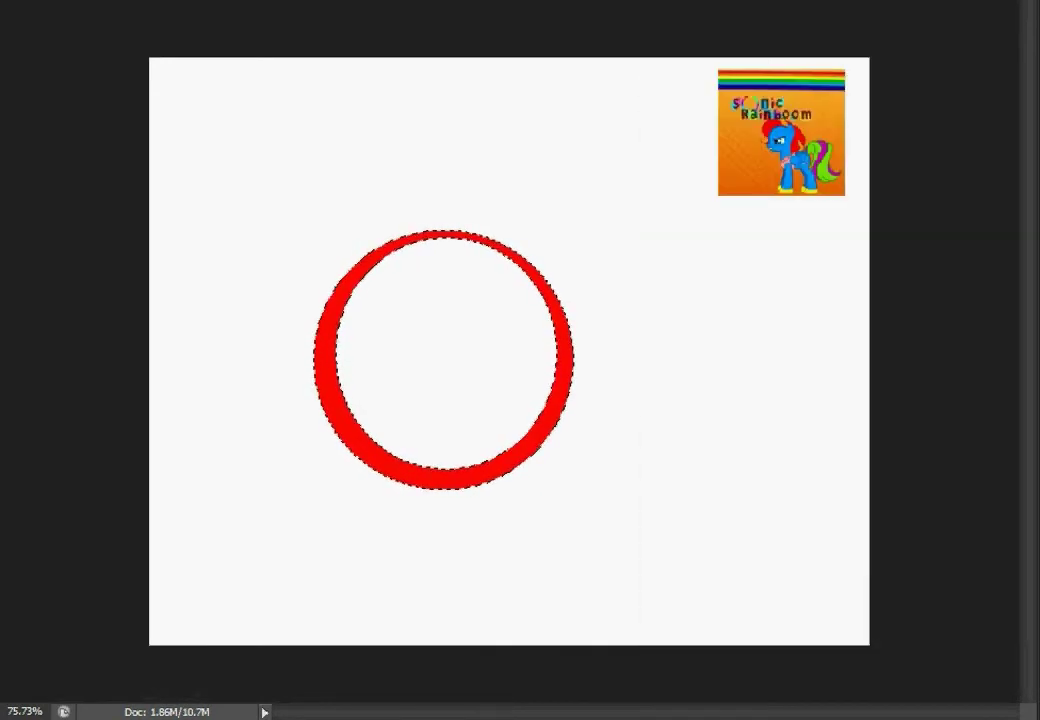
key(ctrl+d)
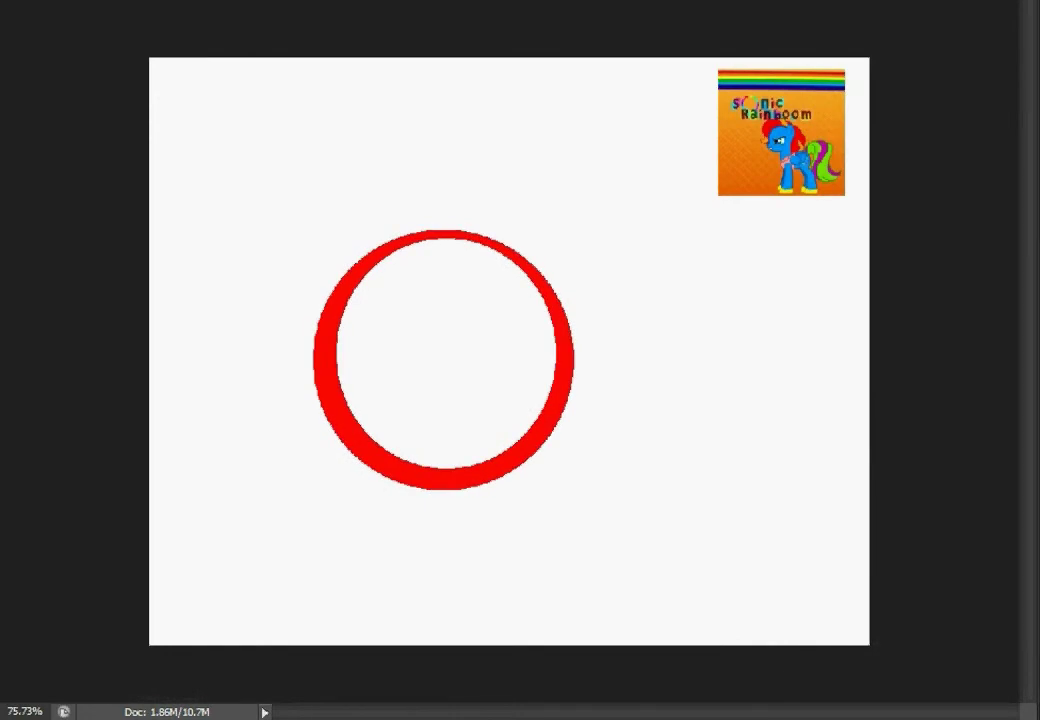
Paint yellow over the ring's upper-right arc.
scroll(781, 132, up, 5)
scroll(700, 300, up, 2)
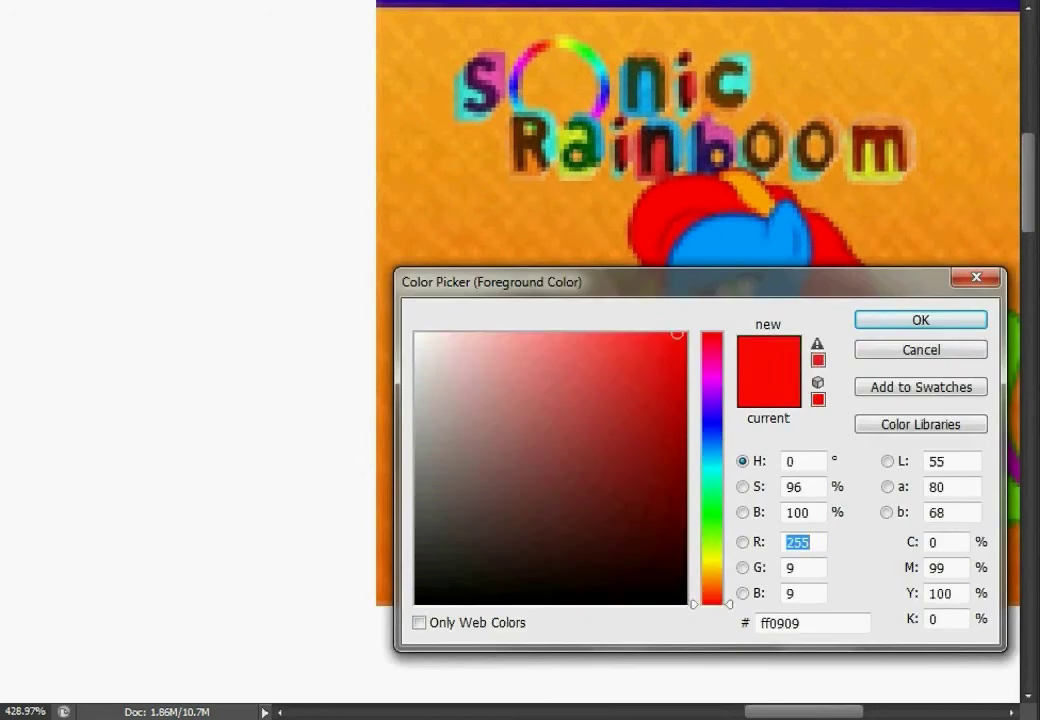
drag(712, 604, 712, 560)
click(920, 319)
scroll(880, 250, down, 2)
scroll(880, 240, down, 3)
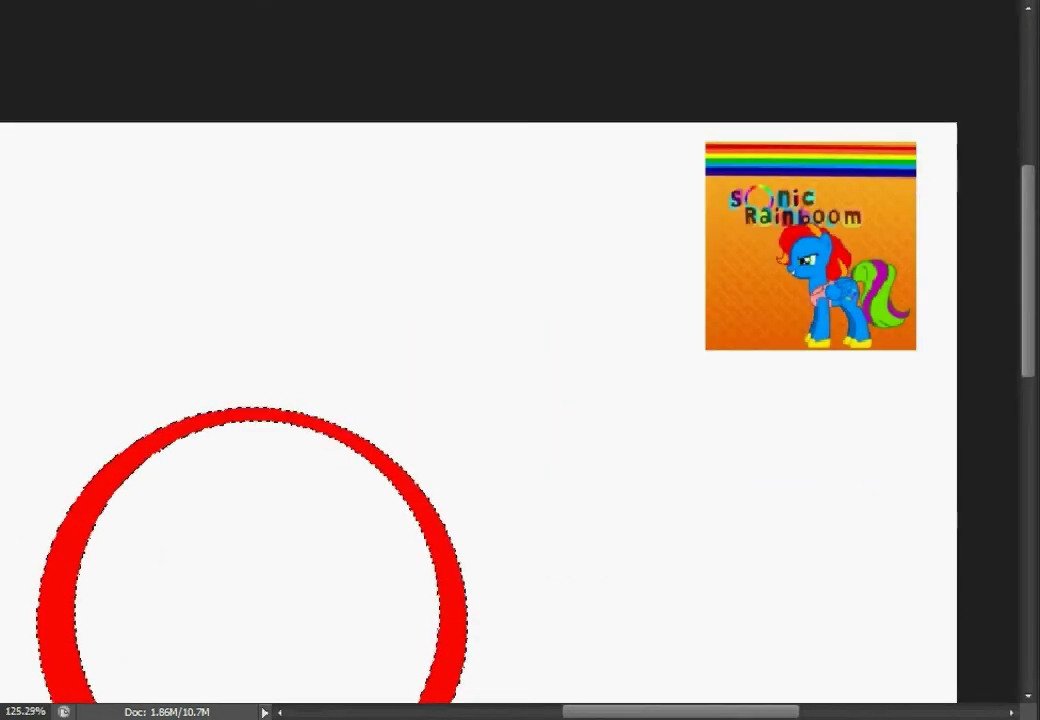
drag(300, 423, 412, 492)
Paint green over the ring's right arc.
scroll(805, 267, up, 3)
scroll(805, 267, down, 2)
scroll(520, 360, down, 2)
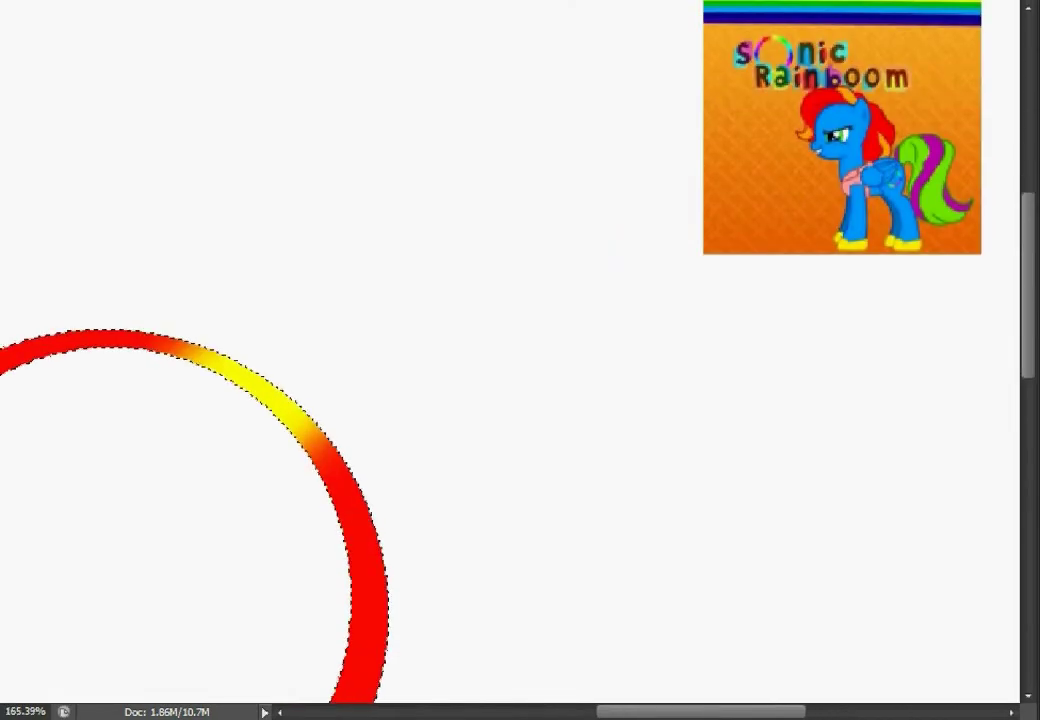
drag(712, 560, 712, 516)
key(Return)
drag(372, 580, 350, 470)
drag(375, 620, 320, 420)
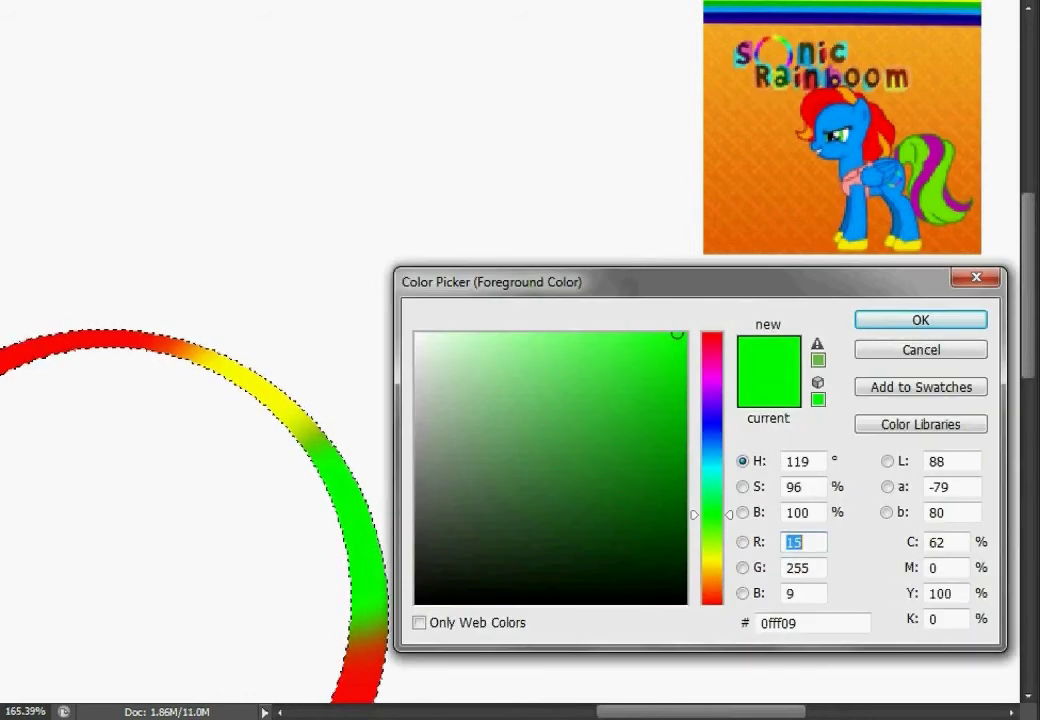
Paint teal over the ring's lower-right arc.
drag(712, 516, 712, 488)
key(Return)
scroll(520, 400, down, 2)
drag(290, 640, 383, 465)
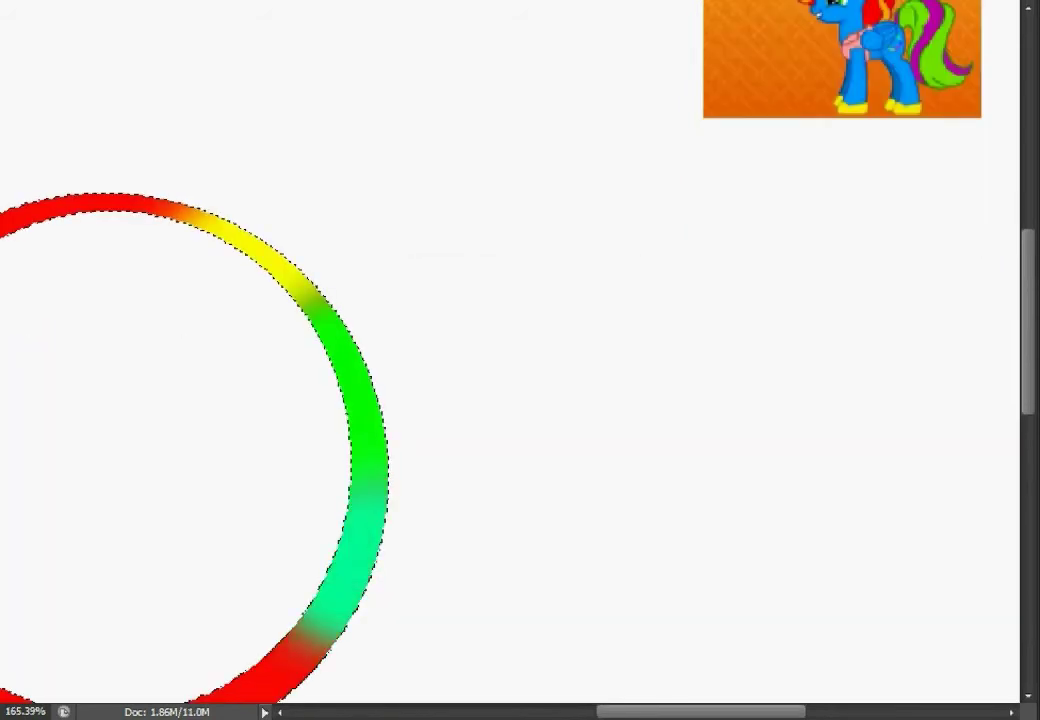
scroll(520, 400, left, 2)
scroll(520, 360, up, 2)
scroll(520, 360, down, 2)
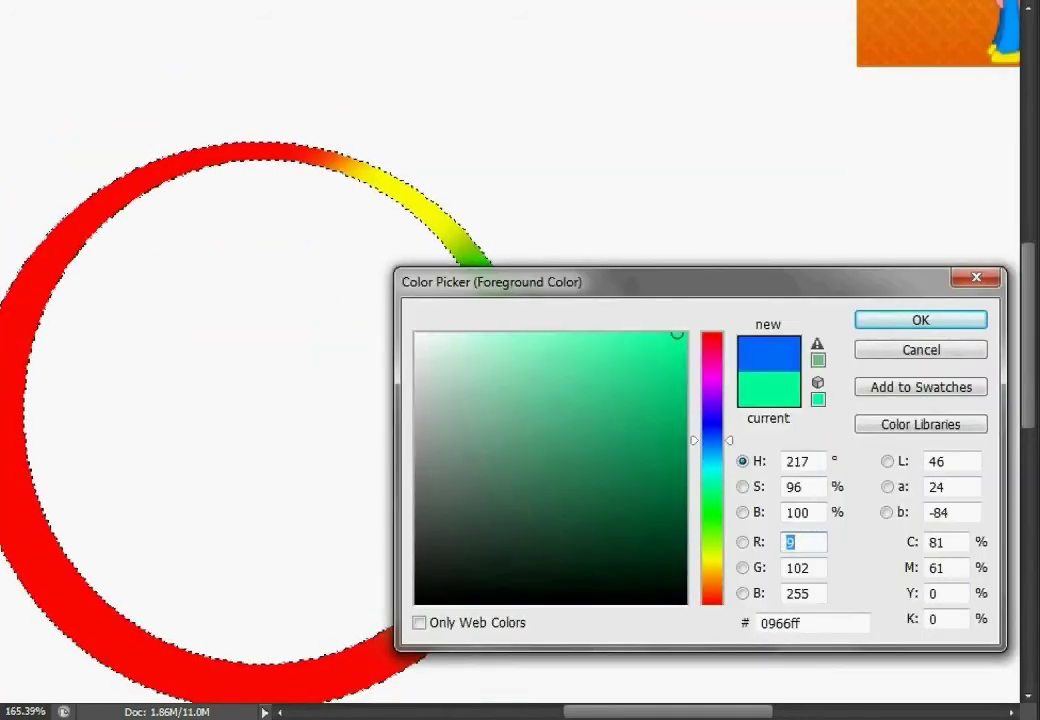
Paint blue over the ring's lower arc.
drag(712, 441, 712, 433)
key(Return)
scroll(520, 360, down, 2)
drag(232, 530, 453, 453)
scroll(520, 360, up, 3)
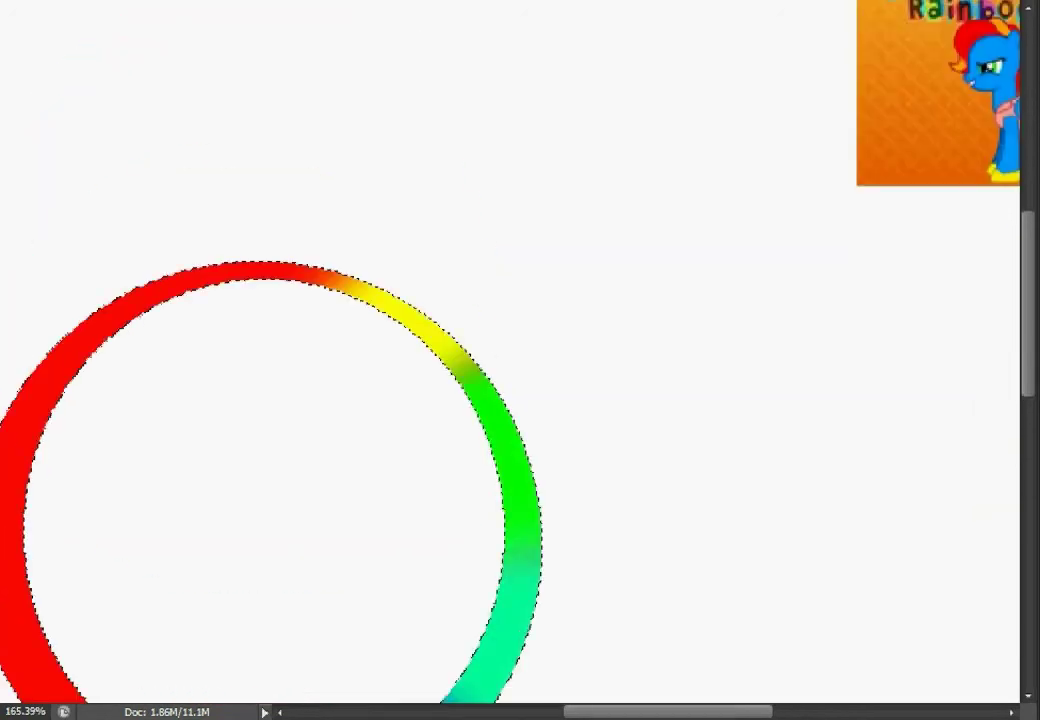
scroll(520, 360, up, 1)
scroll(520, 360, down, 2)
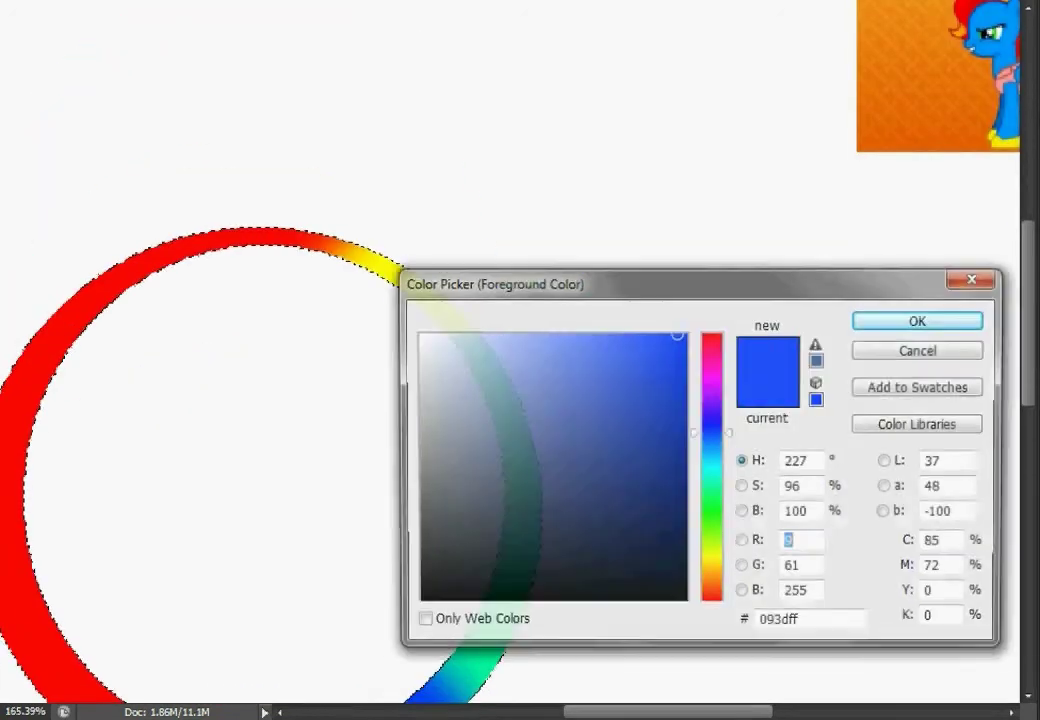
Paint pink over the ring's upper-left arc.
drag(712, 432, 712, 356)
key(Return)
scroll(520, 360, left, 2)
drag(162, 371, 278, 267)
scroll(520, 360, down, 1)
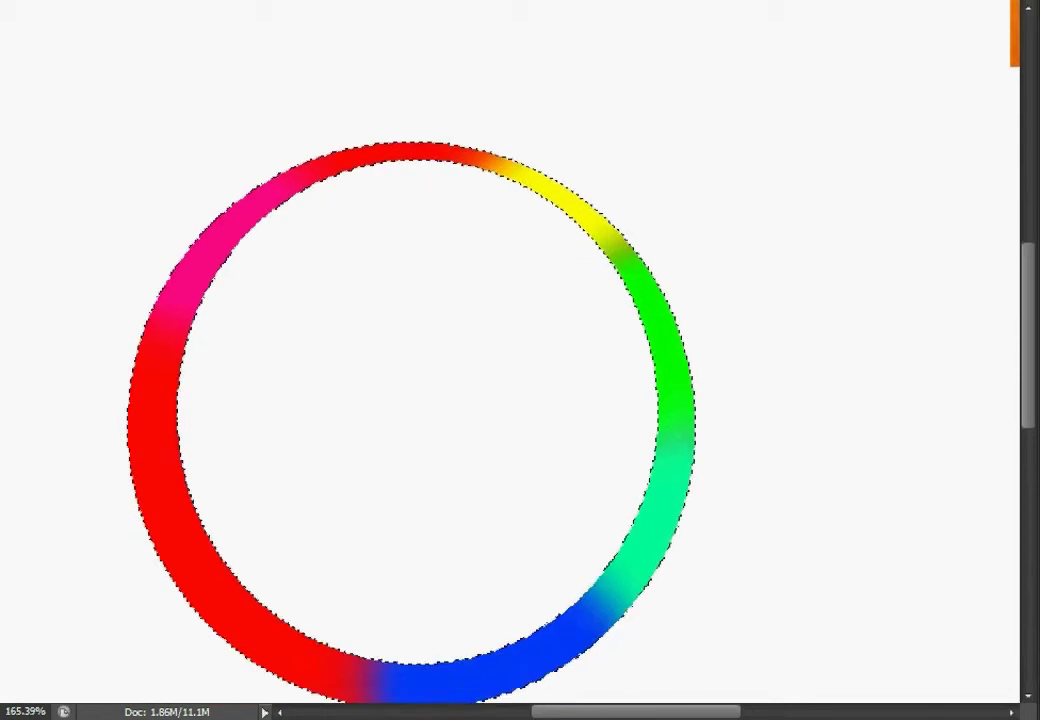
scroll(520, 360, up, 2)
scroll(520, 360, down, 3)
Extend pink over the ring's bottom red arc and delete the unneeded layer.
mouse_move(58, 250)
mouse_down()
mouse_move(42, 400)
mouse_move(135, 530)
mouse_up()
scroll(520, 360, up, 2)
scroll(520, 360, down, 2)
scroll(520, 360, down, 2)
scroll(520, 360, up, 4)
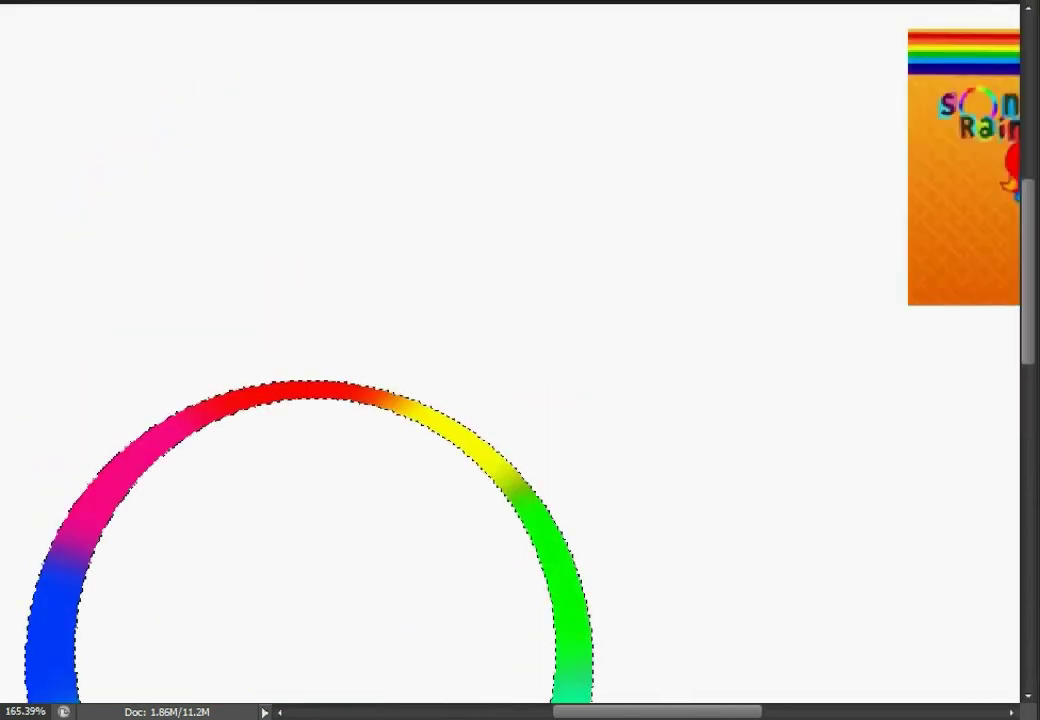
scroll(520, 360, down, 4)
scroll(520, 360, down, 2)
drag(135, 395, 270, 465)
scroll(520, 360, down, 3)
scroll(520, 360, up, 2)
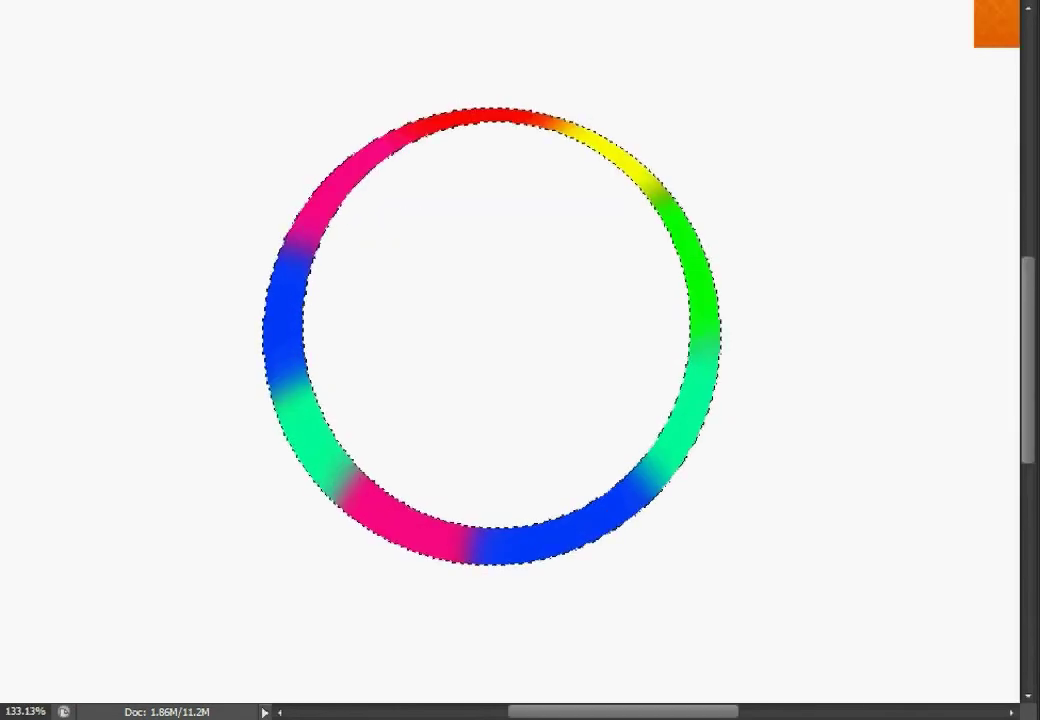
right_click(770, 10)
click(836, 95)
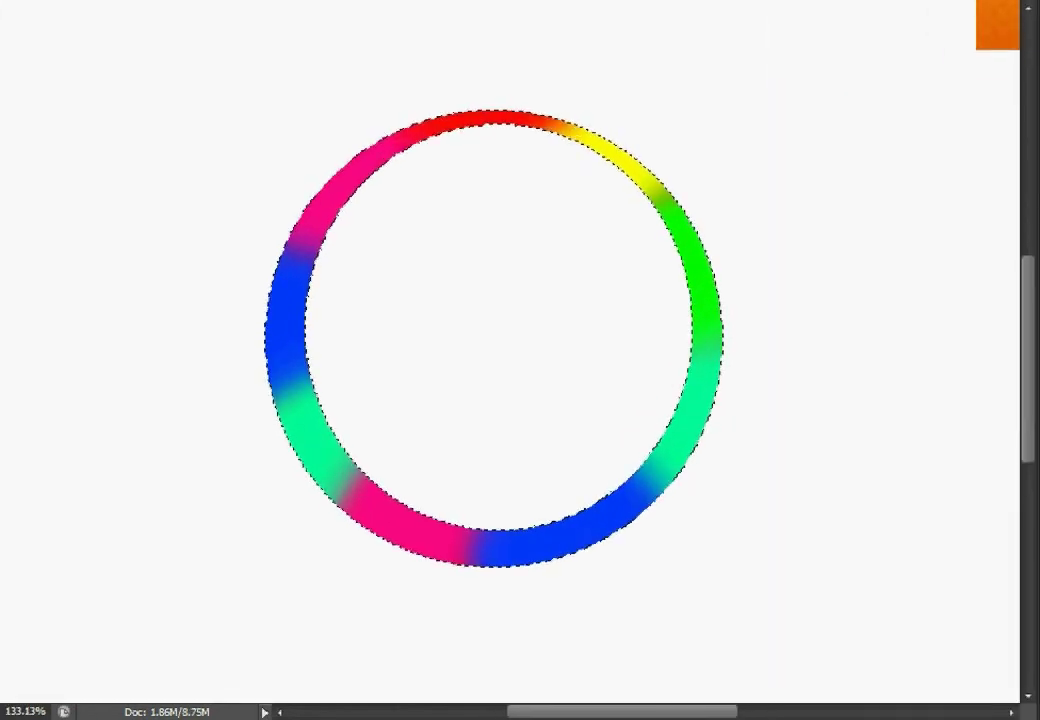
Nudge the rainbow ring up, then scale it down onto the pony's flank.
scroll(400, 391, down, 3)
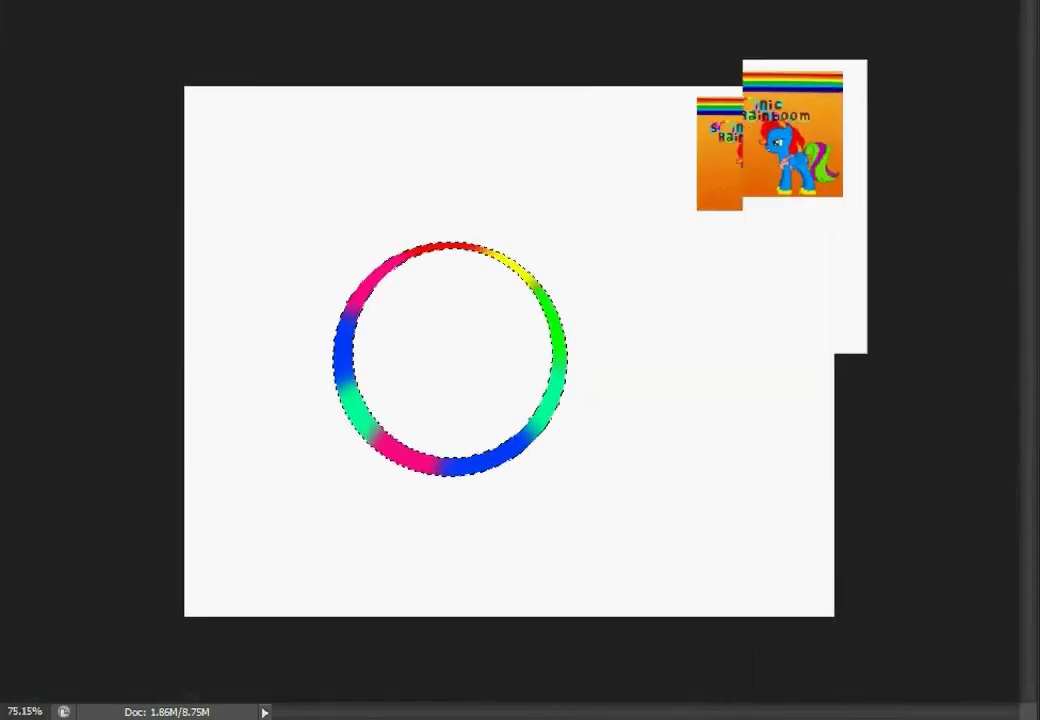
scroll(715, 121, up, 4)
scroll(716, 110, up, 2)
scroll(520, 360, down, 2)
scroll(520, 360, down, 2)
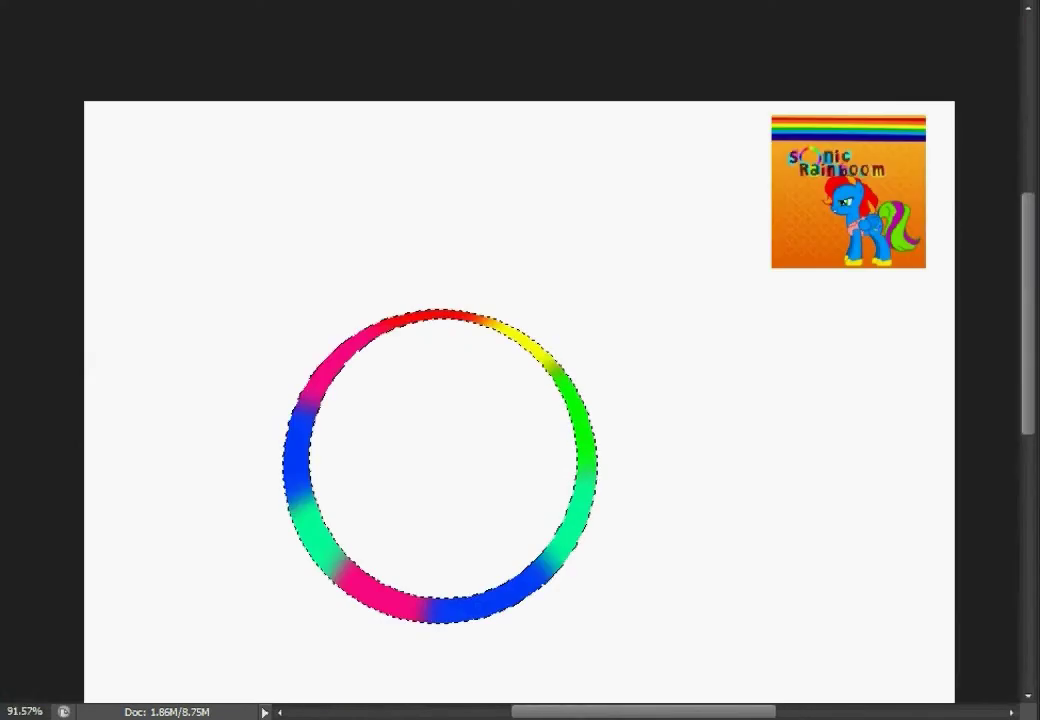
mouse_move(450, 315)
mouse_down()
mouse_move(451, 300)
mouse_move(360, 240)
mouse_move(495, 275)
mouse_move(450, 287)
mouse_up()
key(ctrl+t)
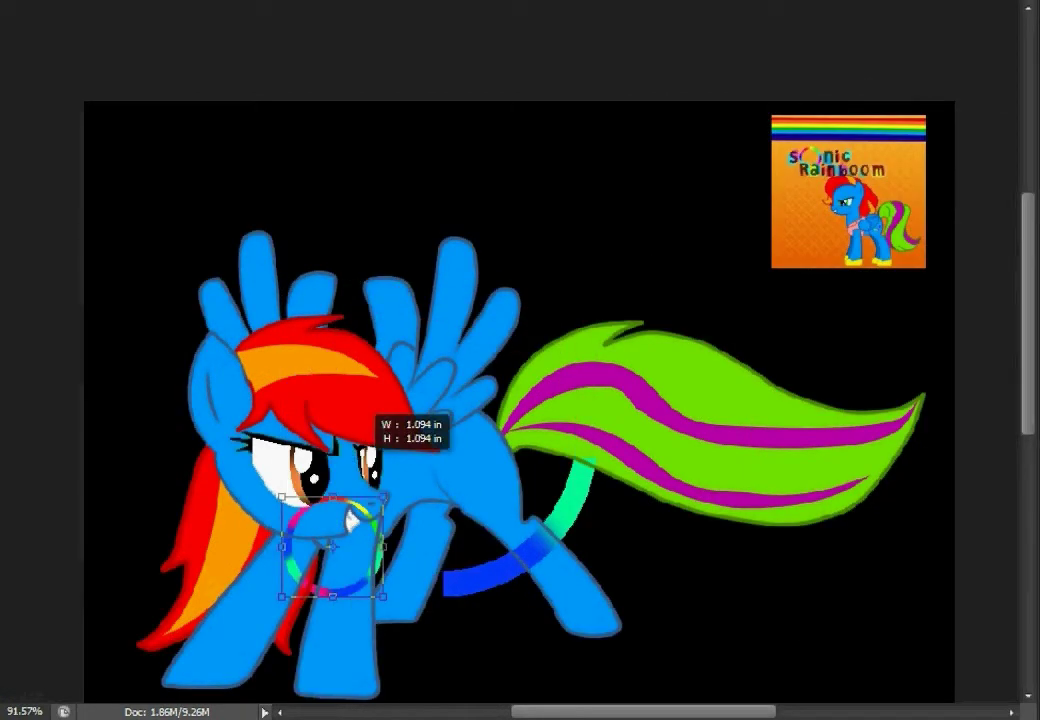
mouse_move(597, 282)
mouse_down()
mouse_move(320, 560)
mouse_move(475, 450)
mouse_up()
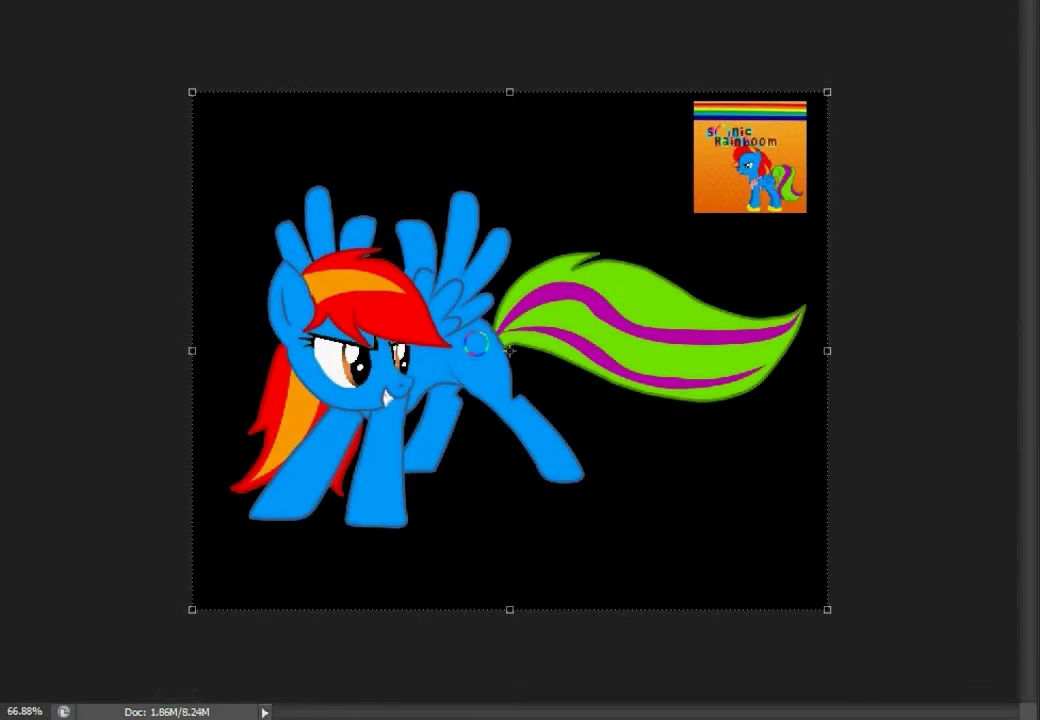
key(Return)
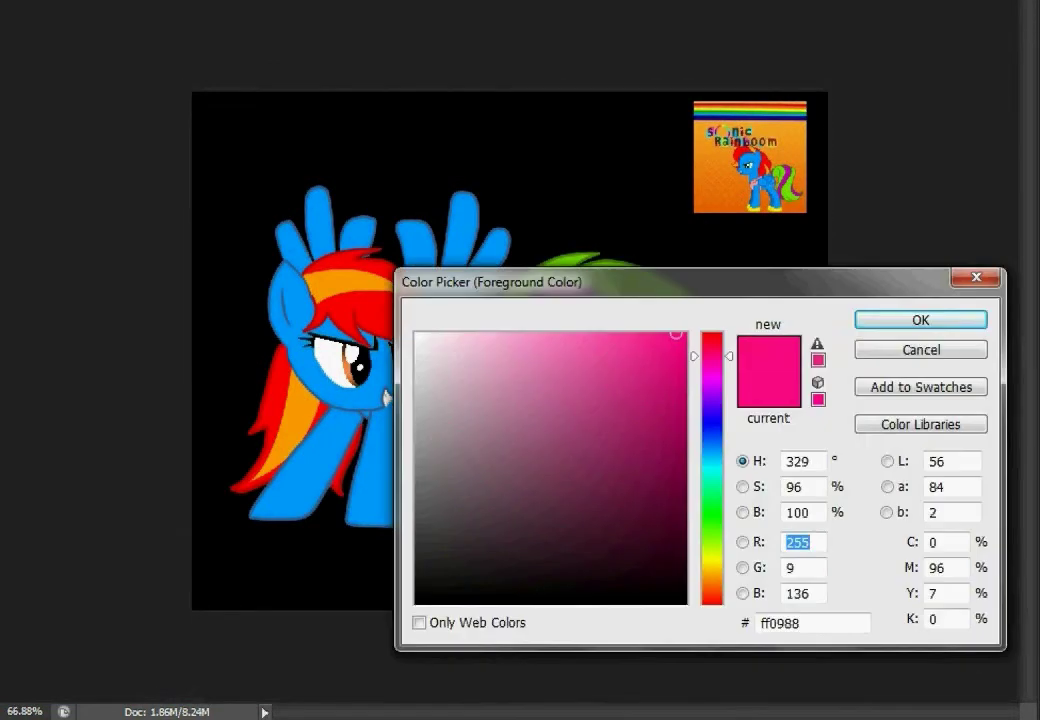
Fill the black background with magenta, then set a darker crimson foreground colour.
click(652, 441)
click(889, 318)
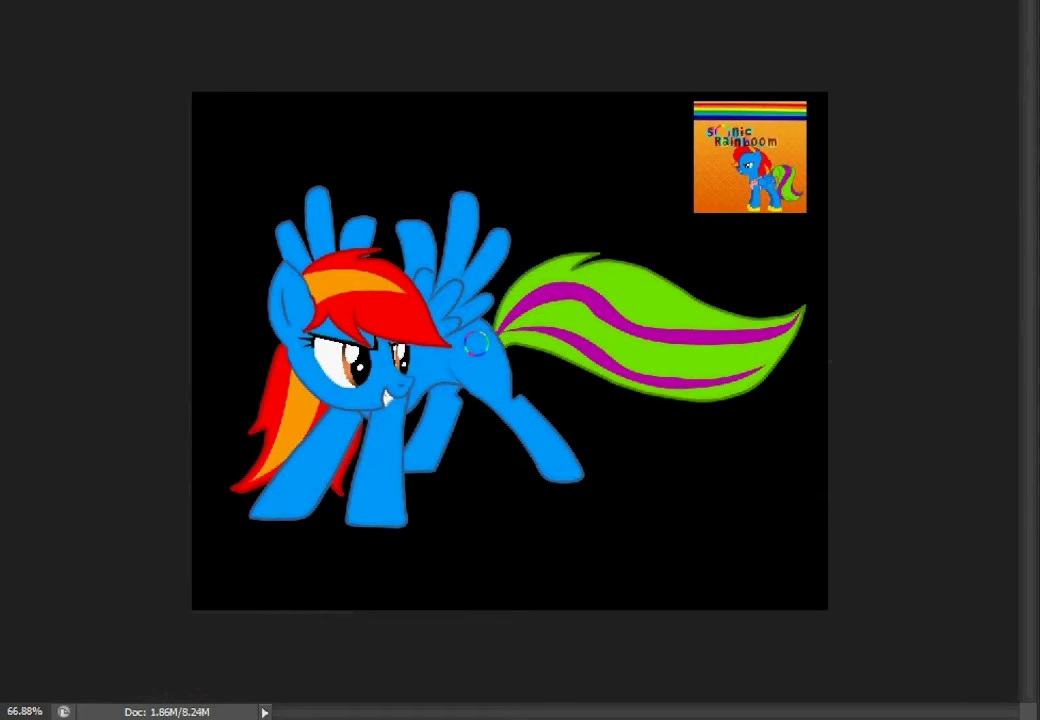
key(alt+BackSpace)
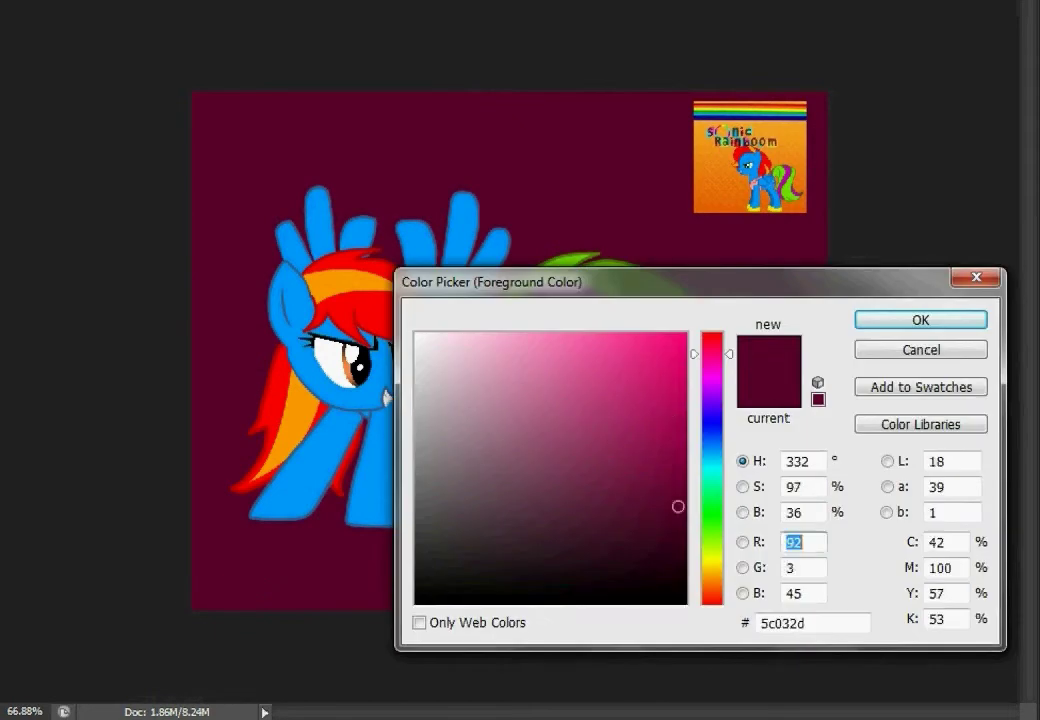
click(675, 437)
key(Return)
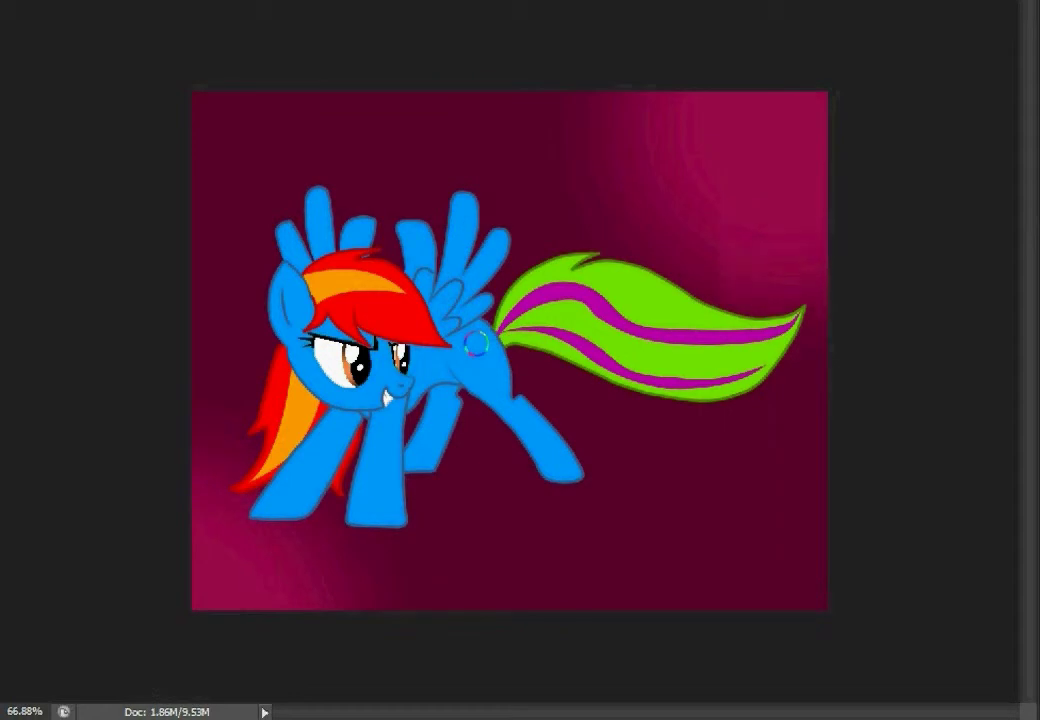
Bring the larger eye into view and lasso its brown iris crescent.
scroll(310, 312, up, 5)
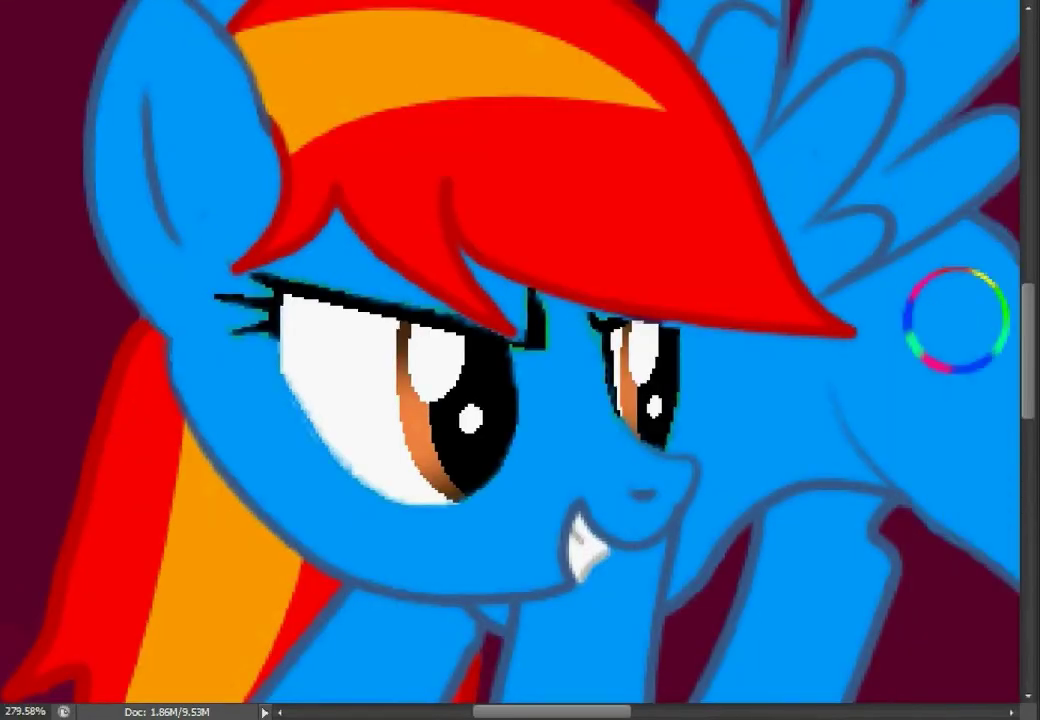
mouse_move(955, 320)
mouse_down()
mouse_move(951, 139)
mouse_move(341, 452)
mouse_up()
scroll(603, 510, down, 4)
scroll(415, 513, up, 3)
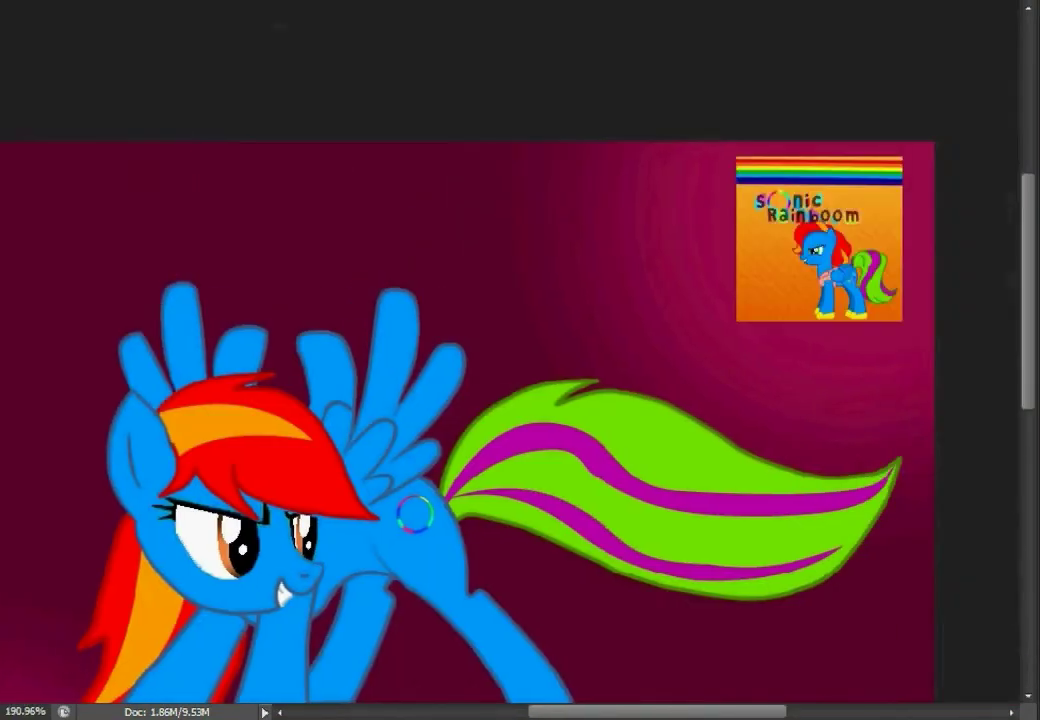
scroll(860, 250, up, 3)
scroll(600, 400, down, 6)
scroll(430, 360, up, 5)
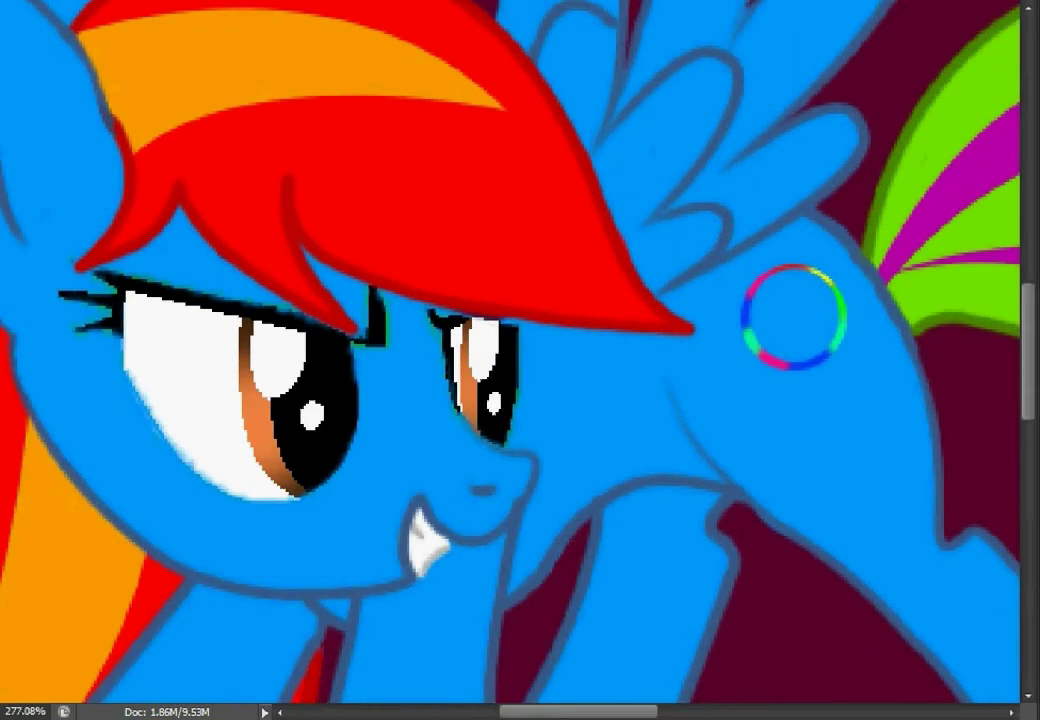
scroll(220, 278, up, 3)
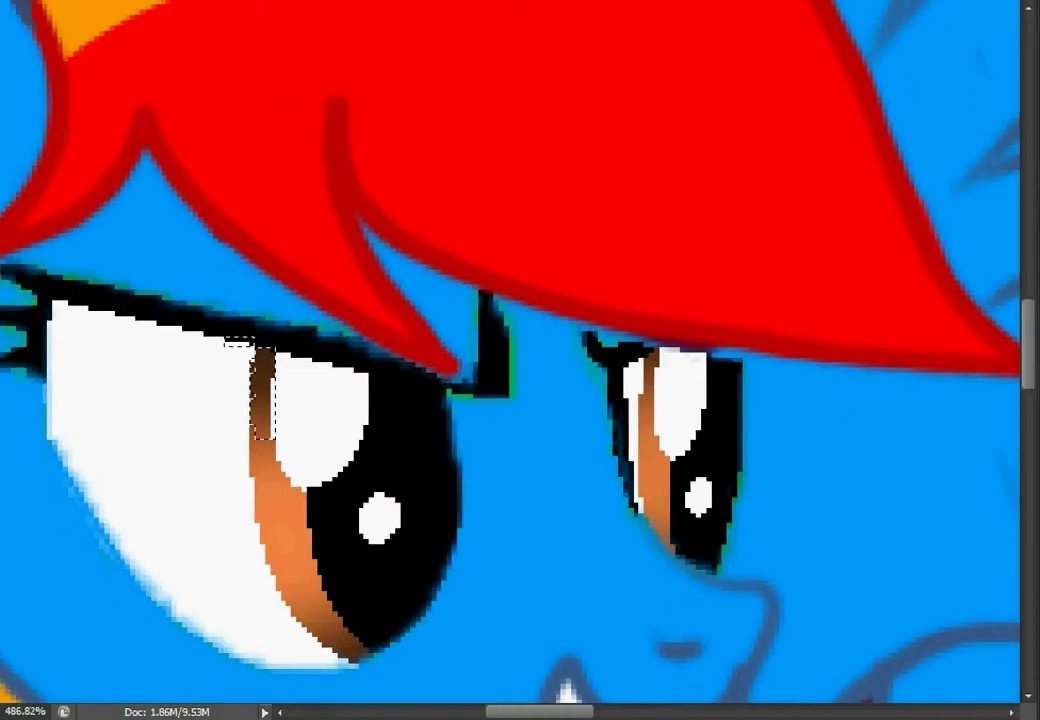
drag(262, 395, 300, 560)
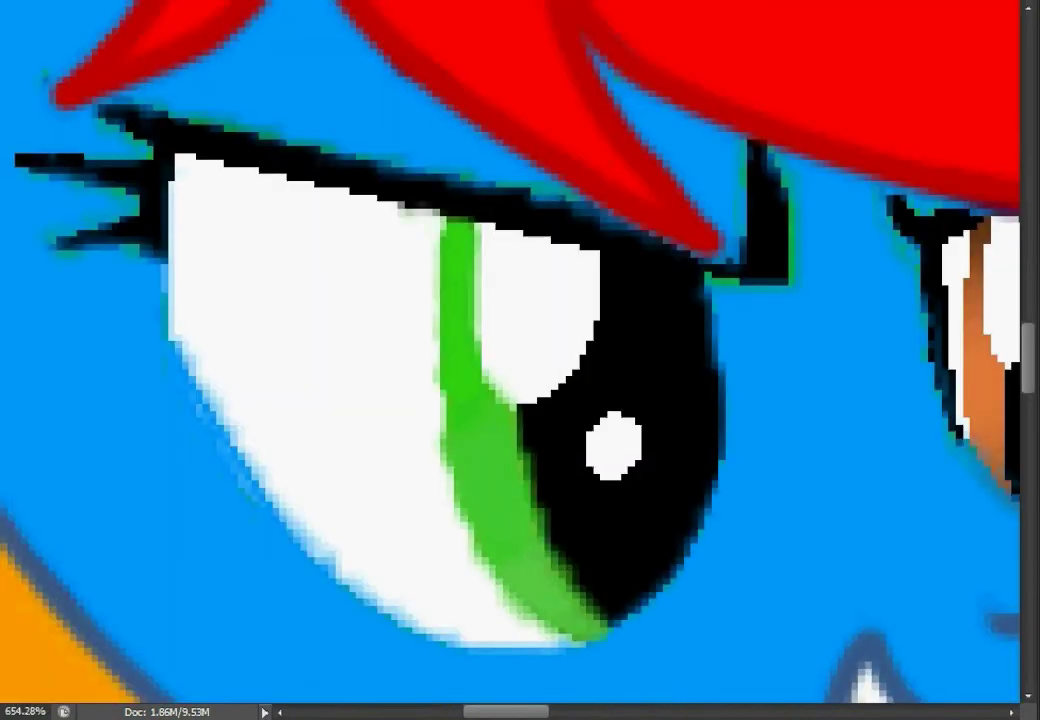
Darken the edge of the larger eye's new green iris stripe.
drag(478, 490, 412, 335)
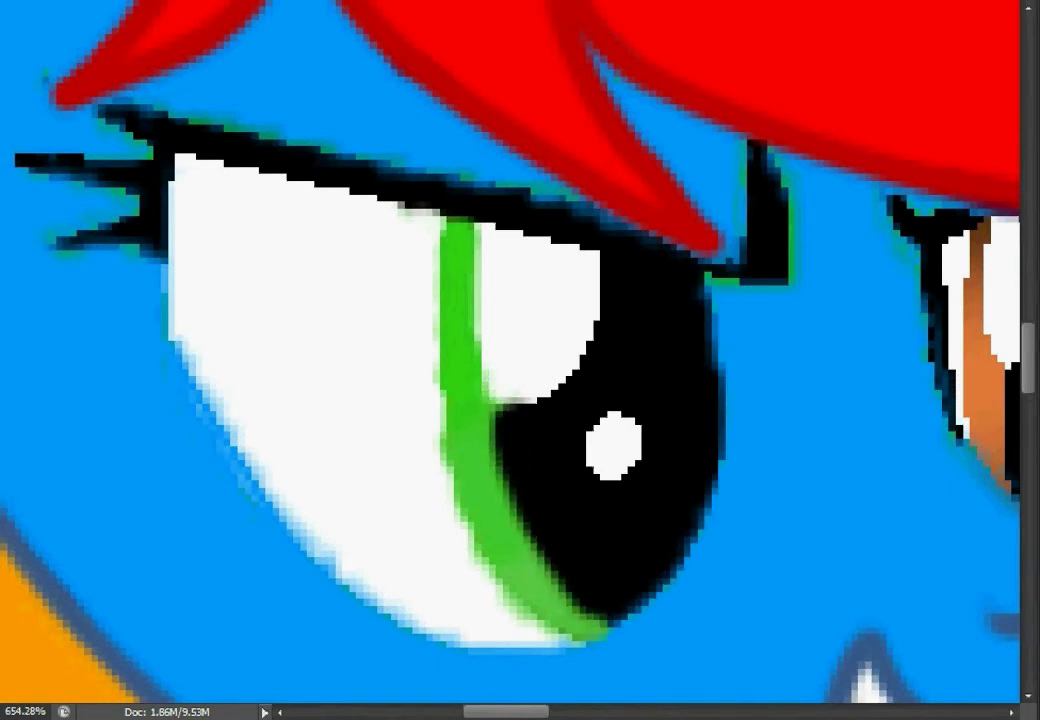
scroll(556, 440, down, 5)
scroll(556, 440, down, 2)
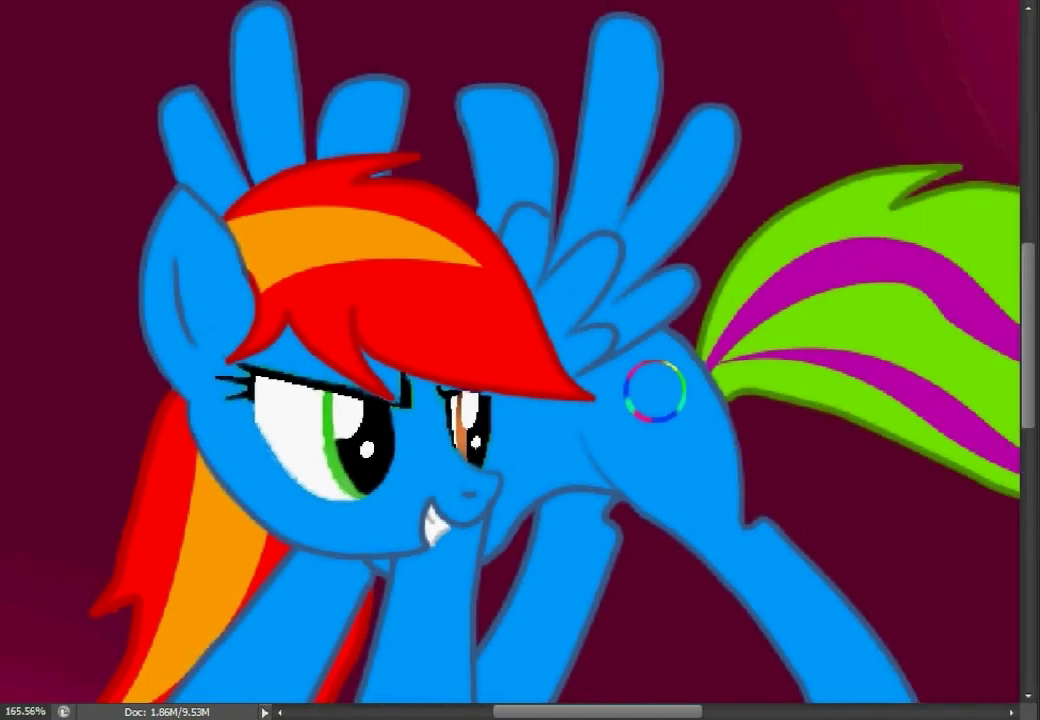
scroll(655, 390, up, 3)
scroll(1000, 310, up, 1)
scroll(912, 348, up, 4)
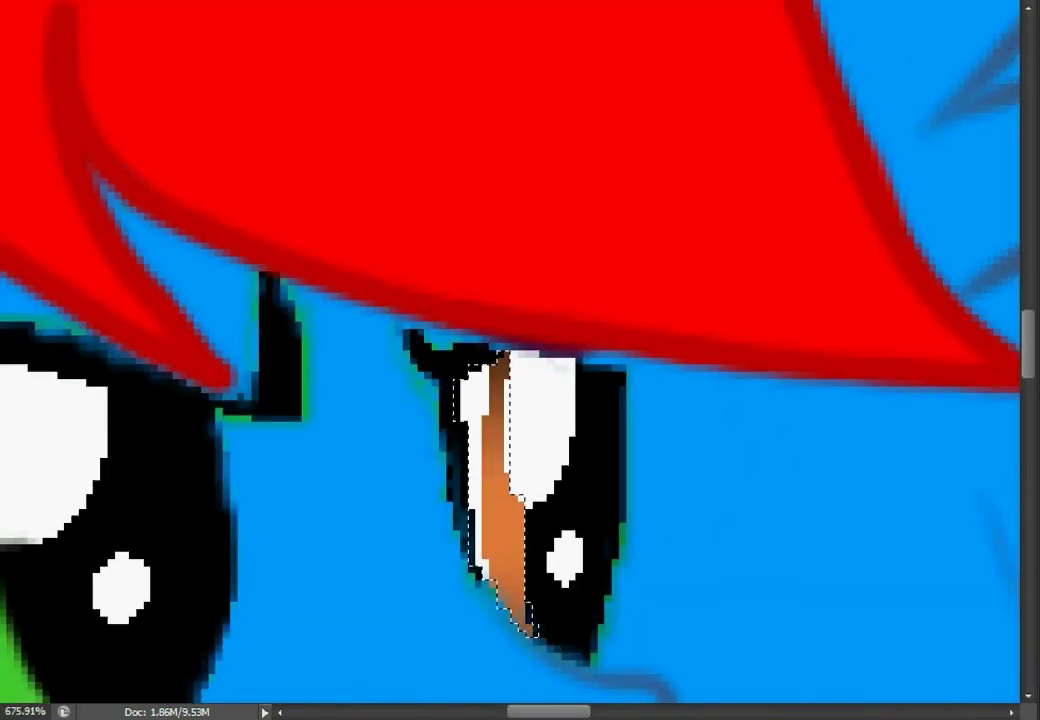
Repaint the top of the smaller eye's brown stripe and fill its iris green.
drag(500, 440, 478, 385)
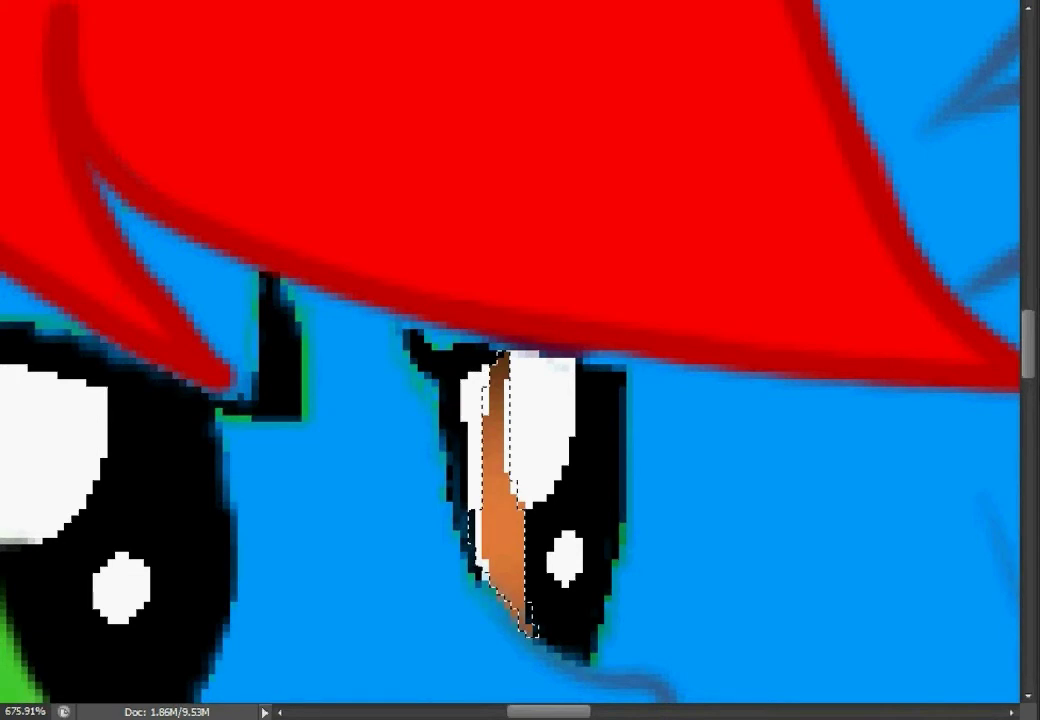
scroll(458, 465, up, 1)
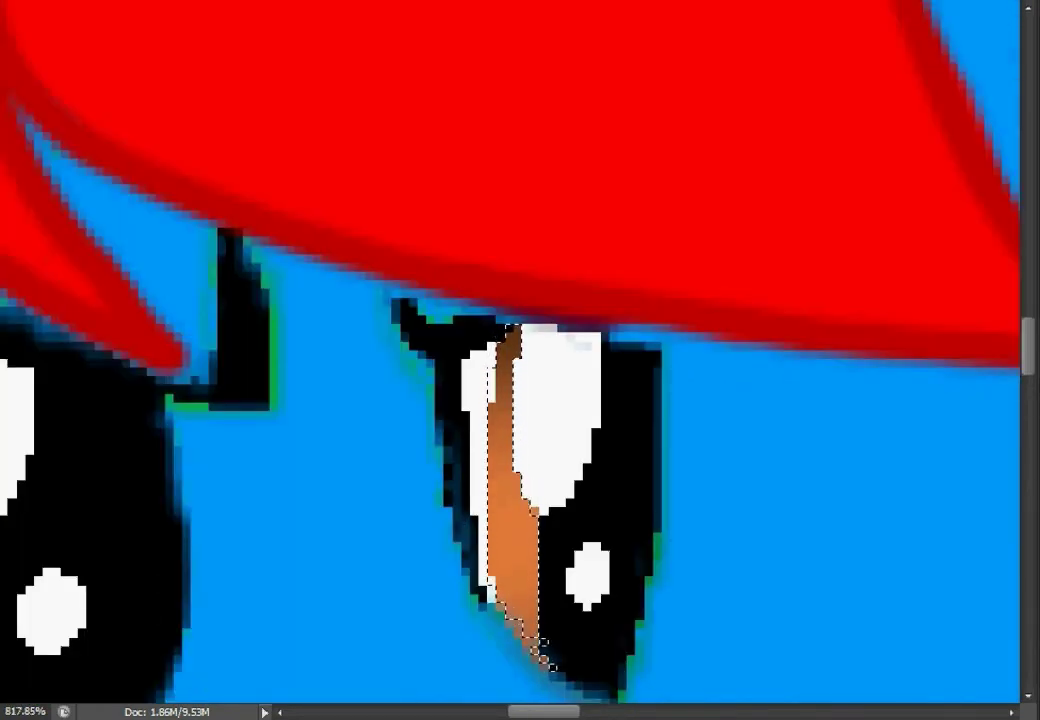
scroll(540, 560, up, 3)
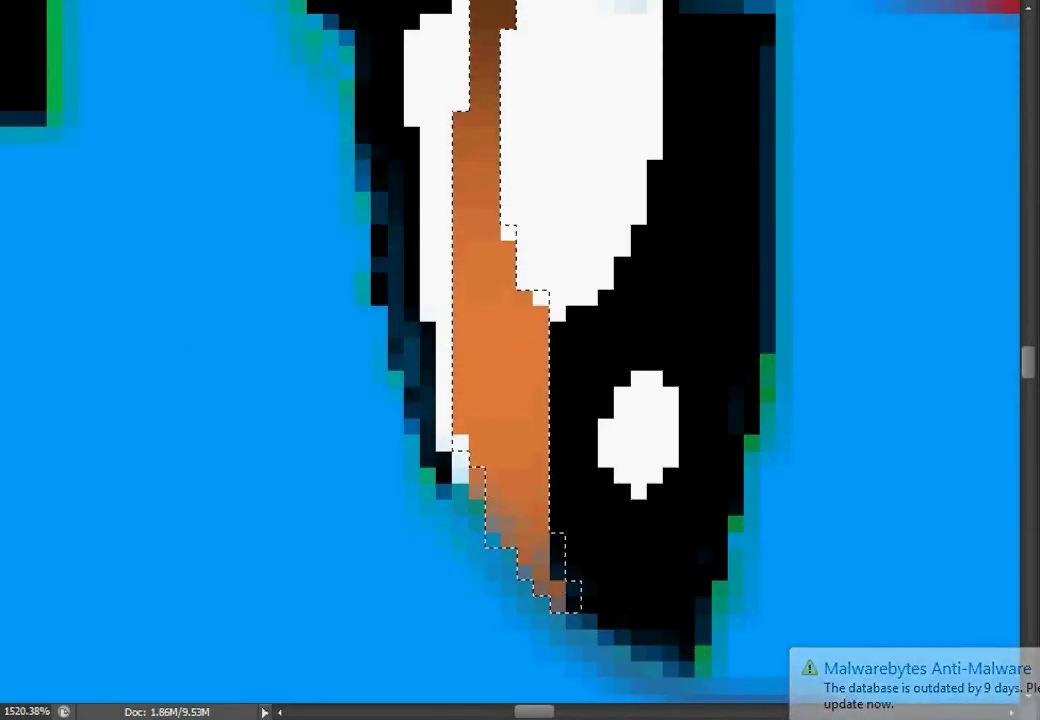
scroll(963, 680, down, 4)
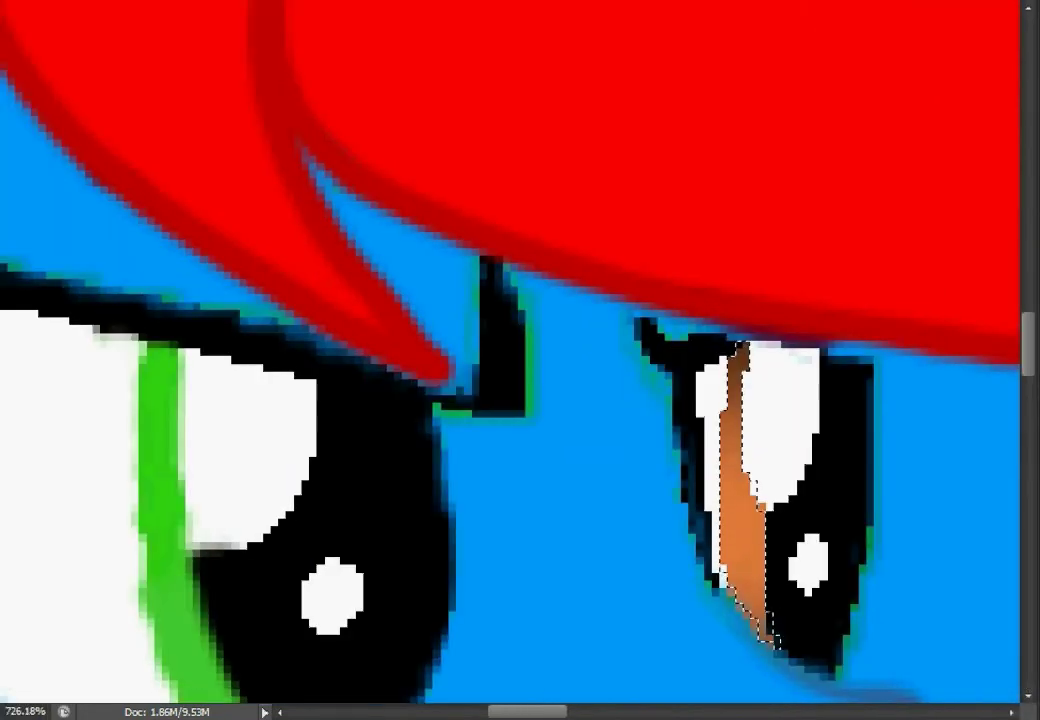
key(alt+BackSpace)
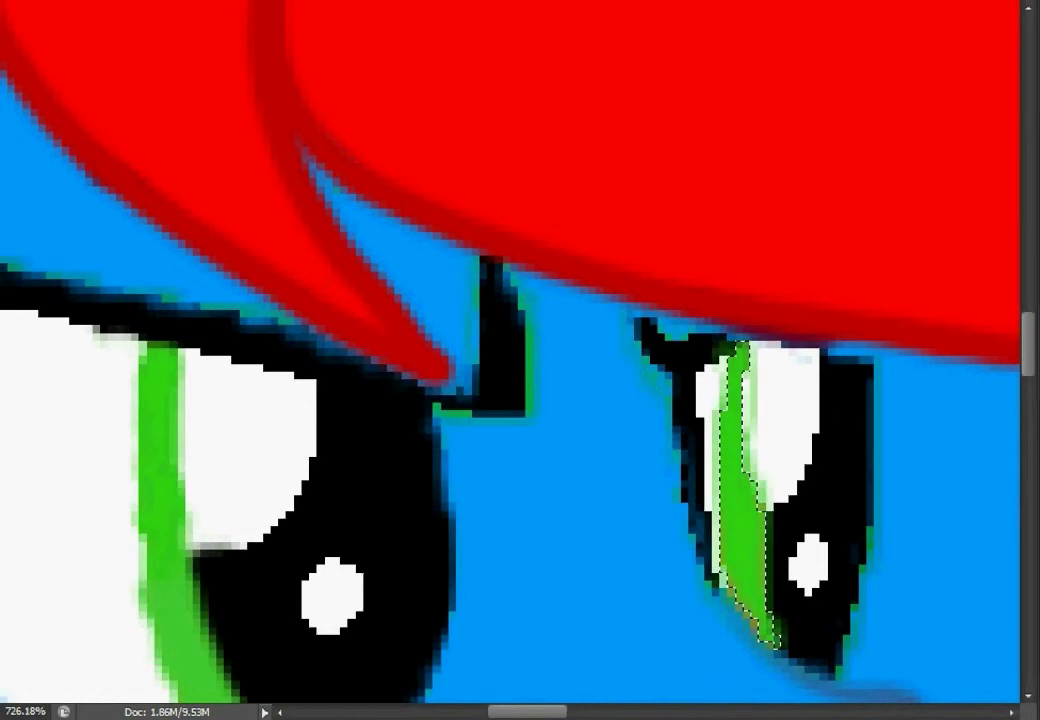
Extend the smaller eye's black pupil over the stray green edge and tidy the boundary.
scroll(520, 350, down, 2)
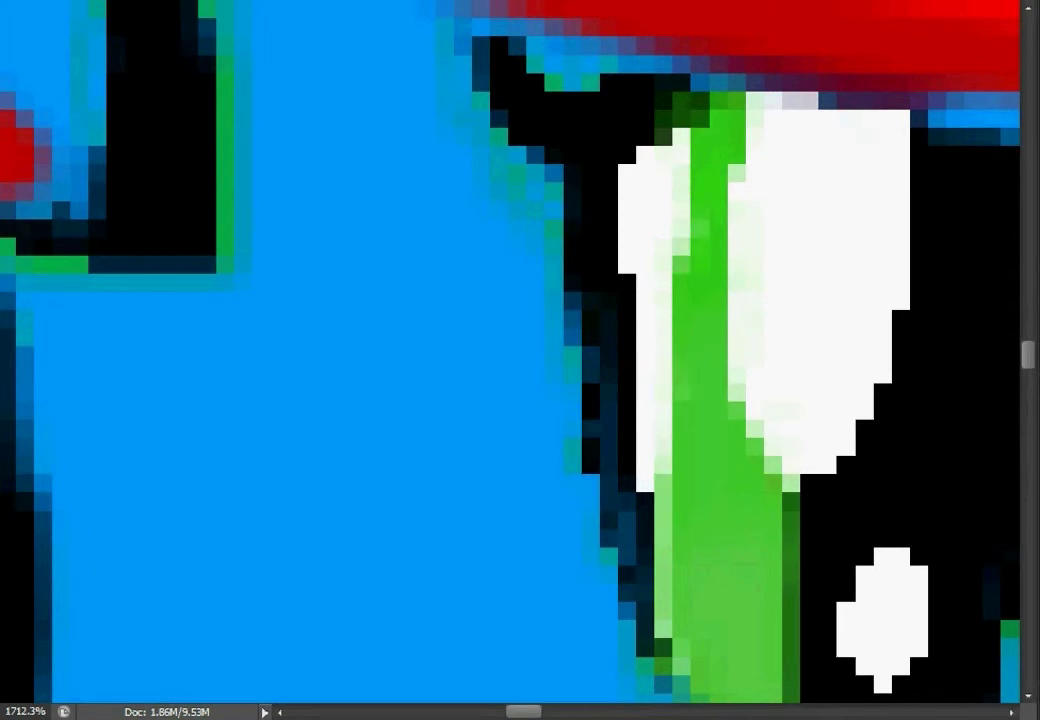
scroll(520, 360, down, 2)
scroll(520, 360, up, 3)
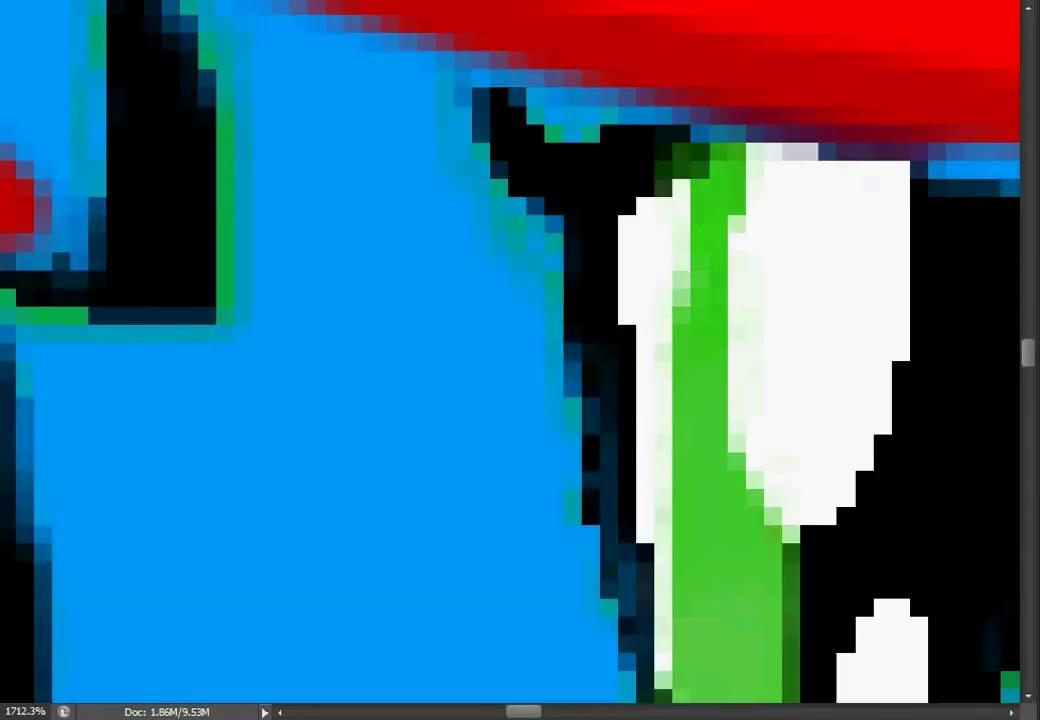
scroll(568, 367, down, 3)
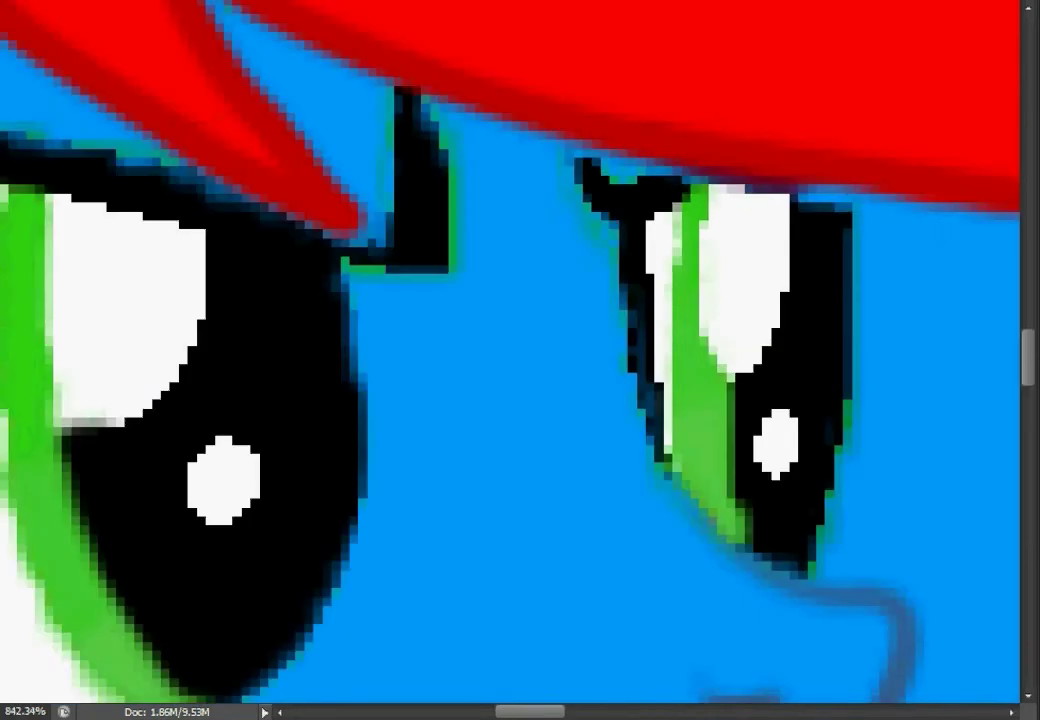
scroll(595, 426, up, 2)
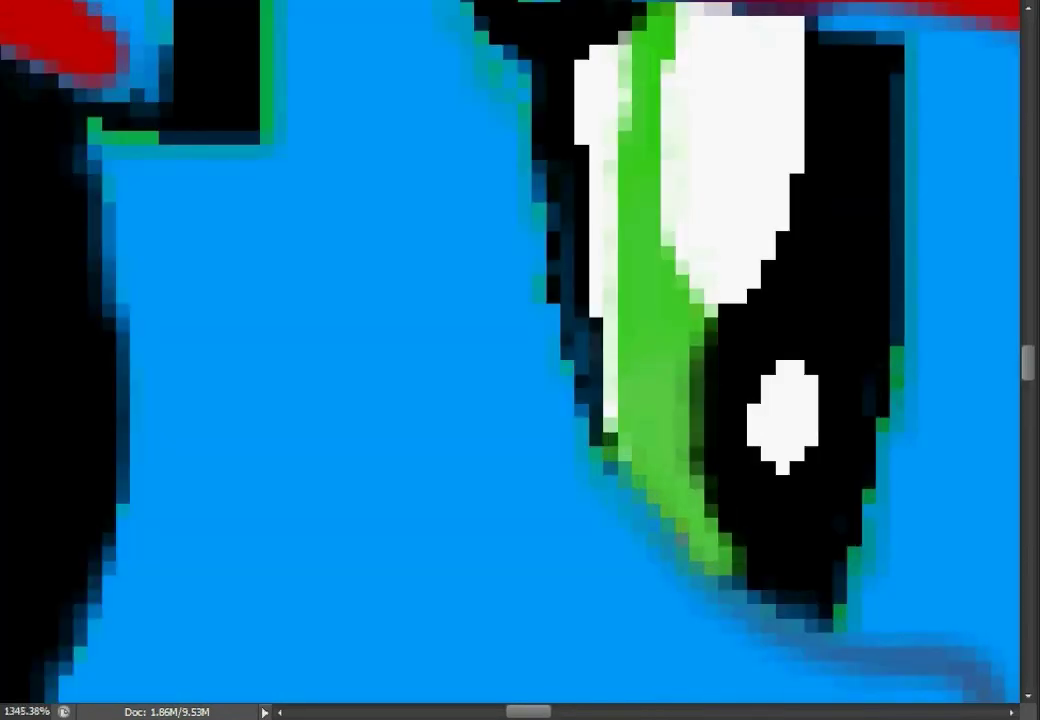
drag(655, 285, 700, 445)
drag(655, 265, 712, 515)
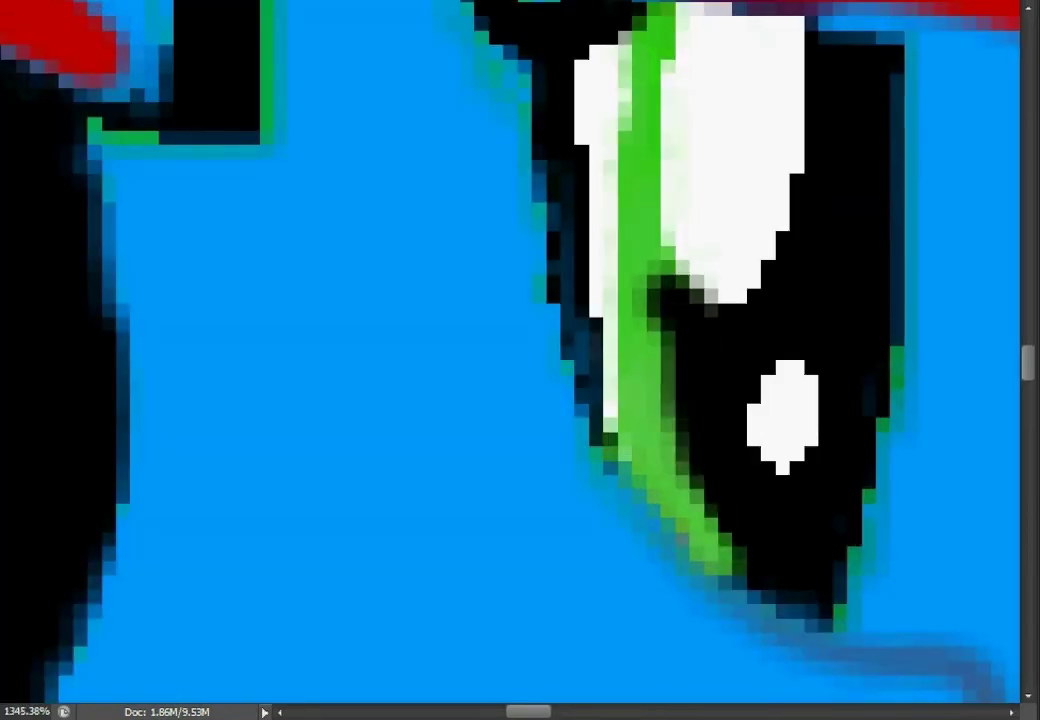
click(690, 275)
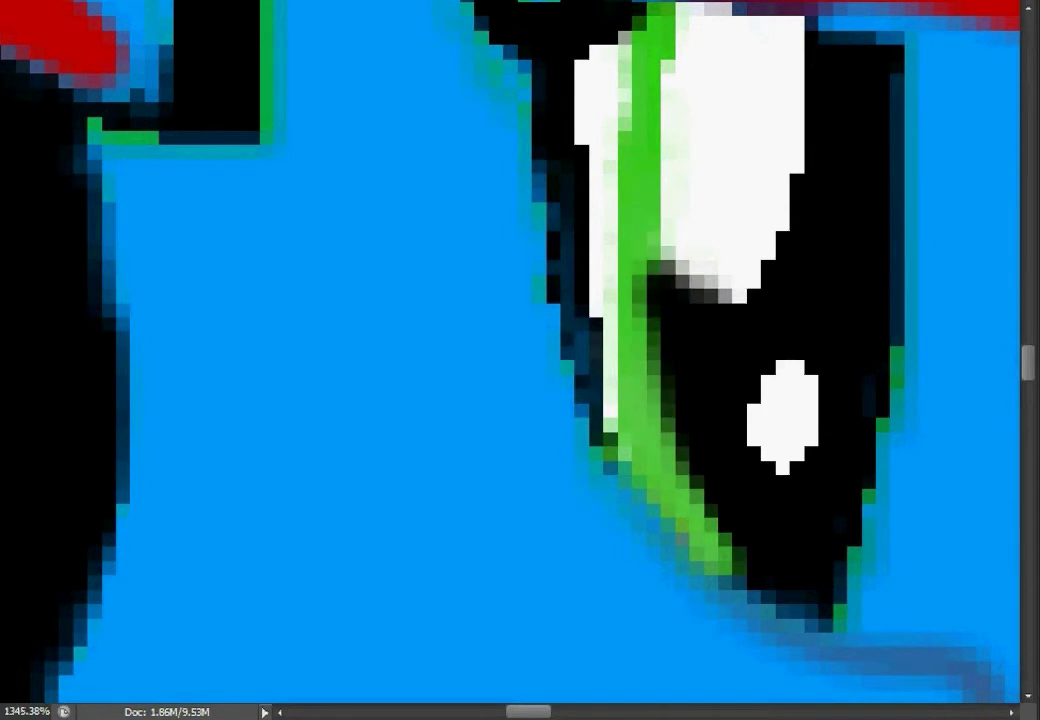
scroll(680, 400, down, 10)
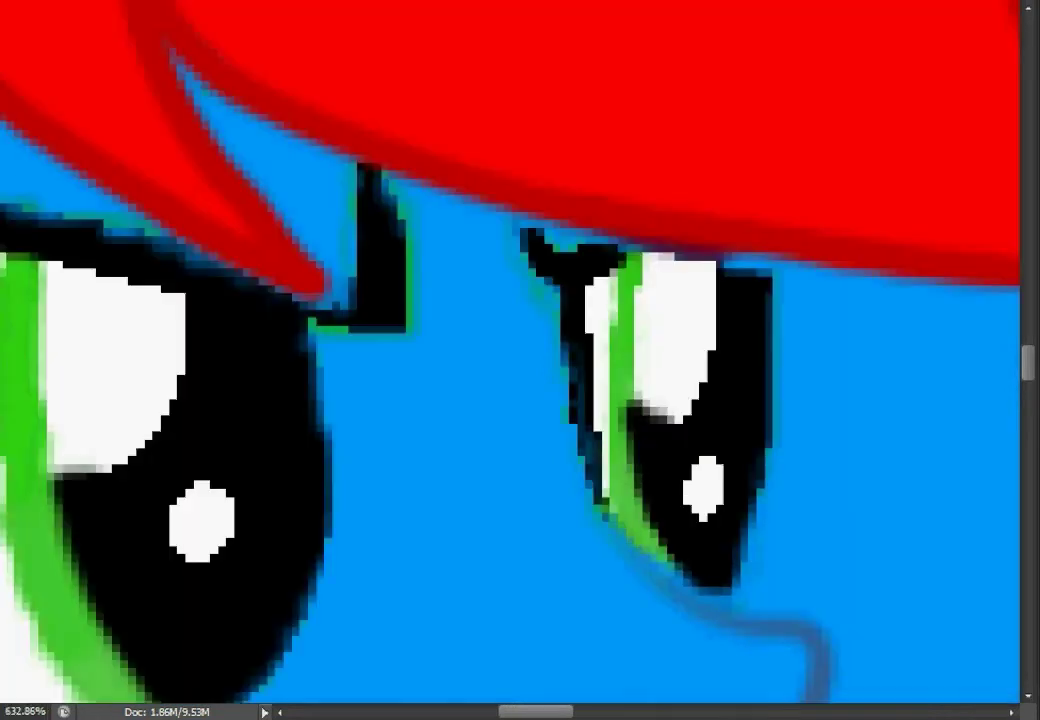
scroll(680, 400, up, 5)
scroll(680, 400, up, 3)
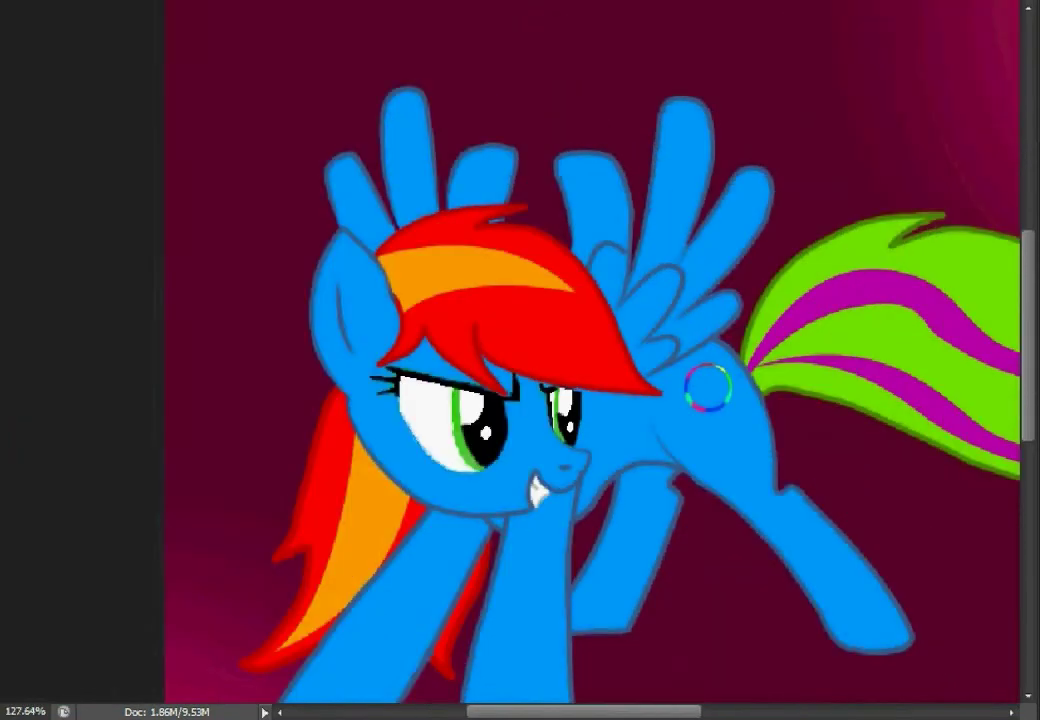
scroll(474, 343, down, 2)
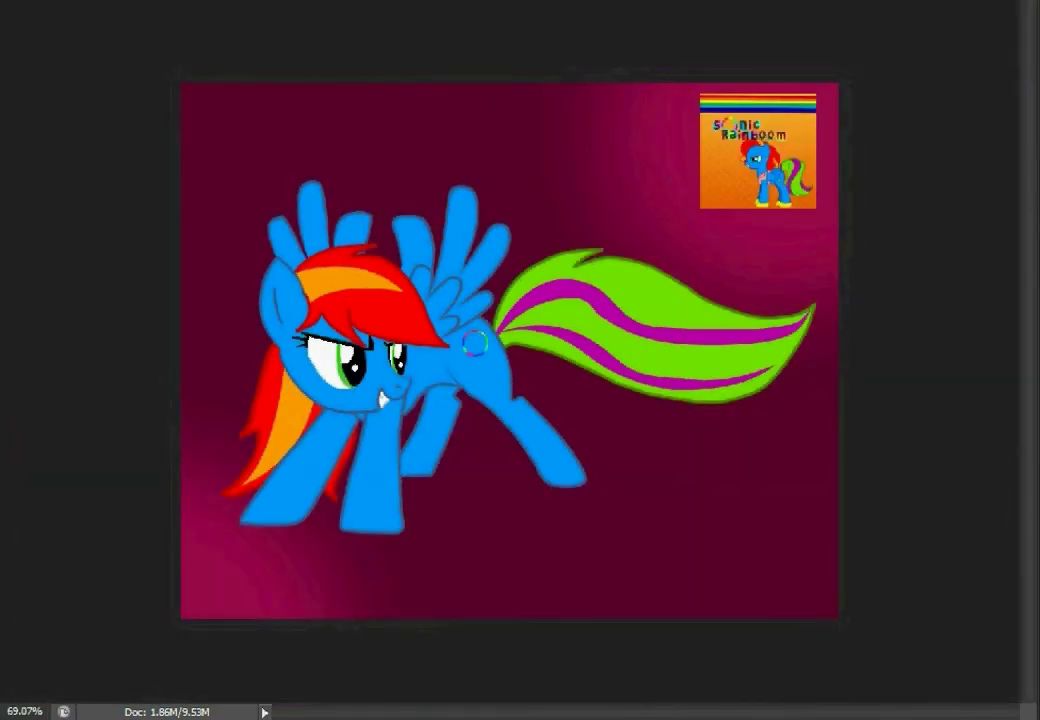
Delete the reference picture layer, then recolour and resize the 'by metol007' signature bottom-right.
right_click(780, 10)
click(820, 90)
key(ctrl+t)
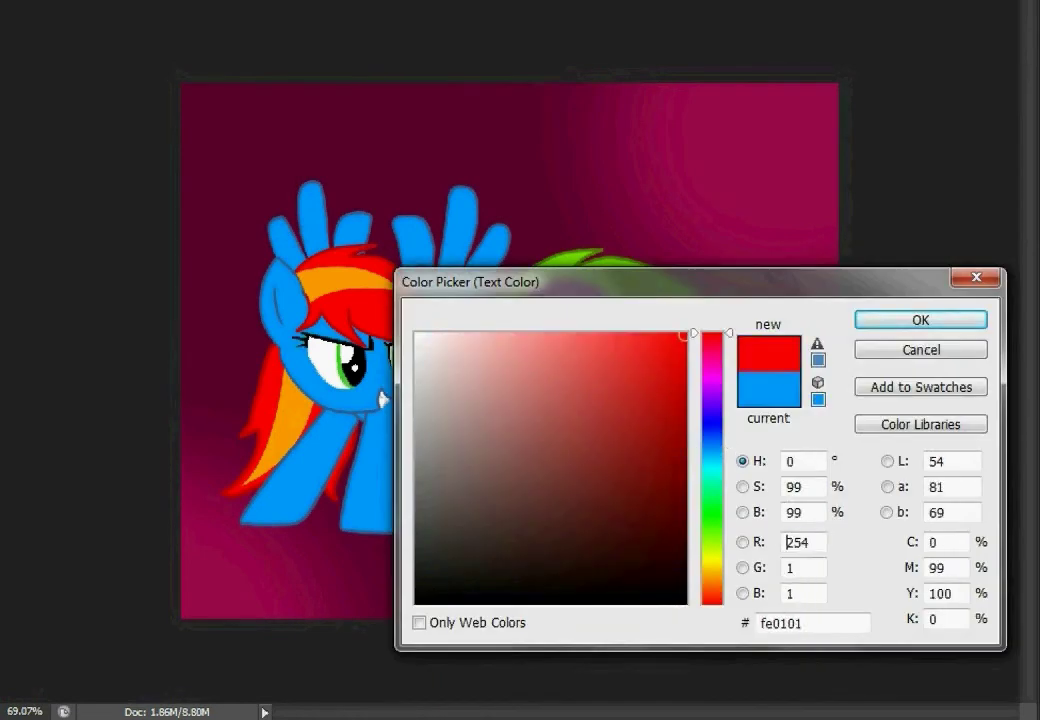
click(673, 446)
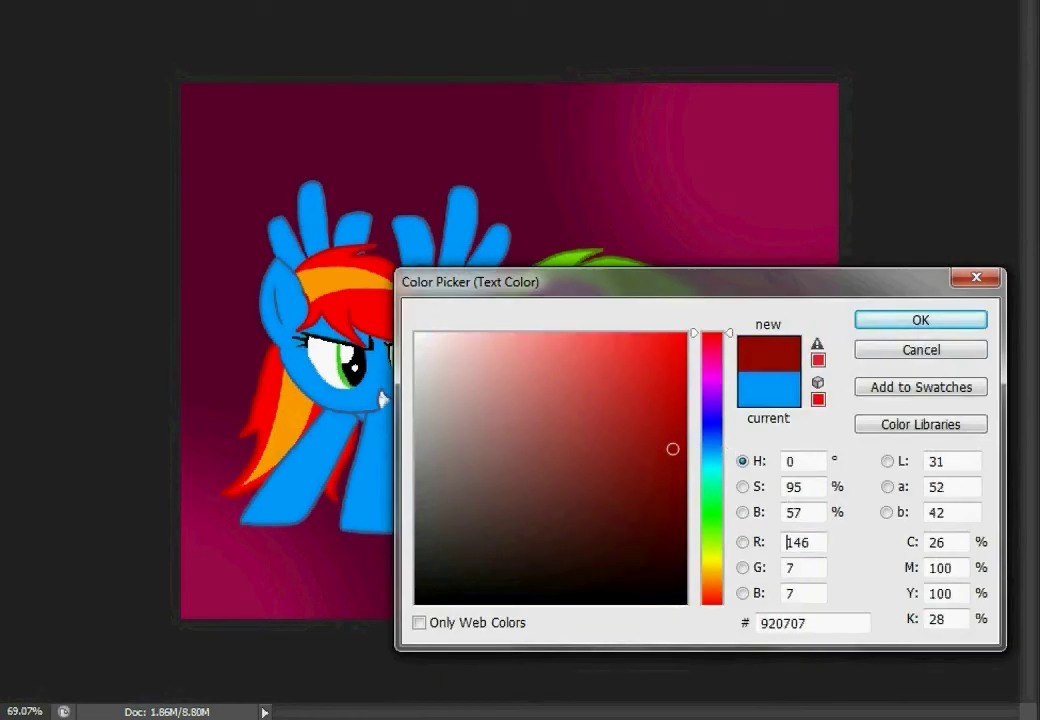
key(Return)
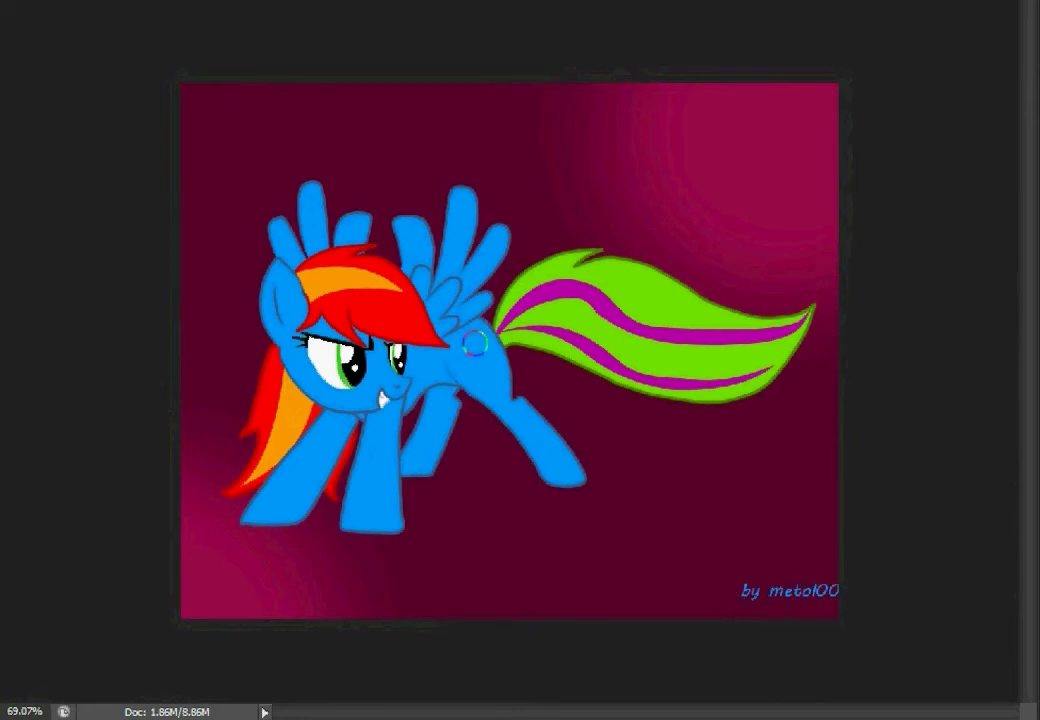
drag(742, 582, 728, 582)
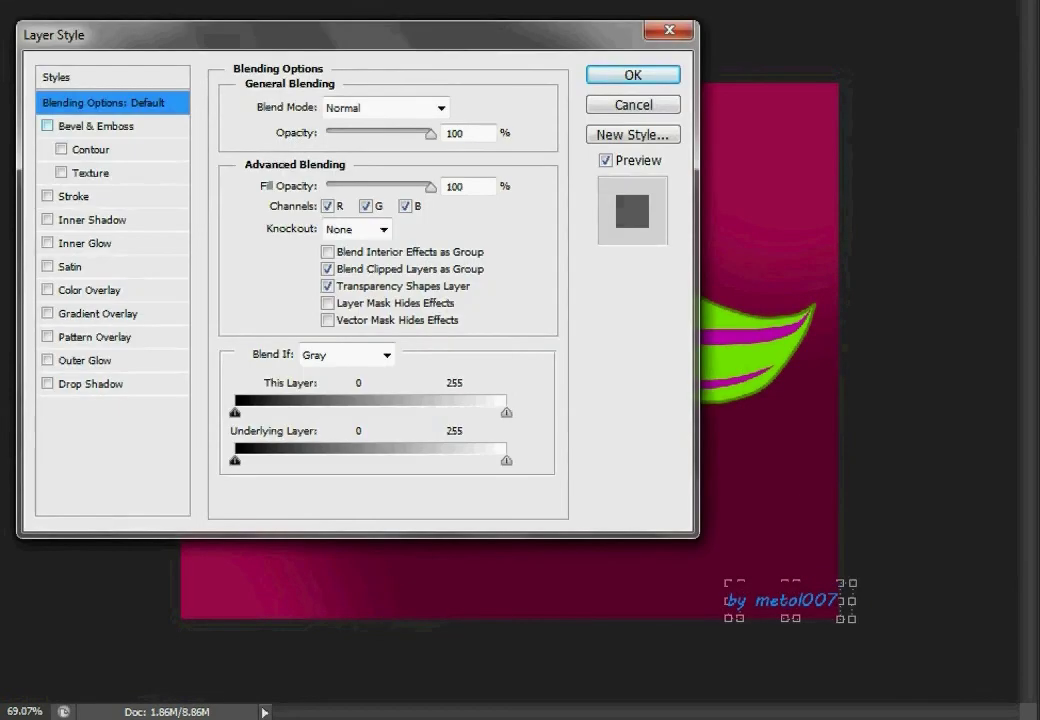
Add a Stroke outline to the signature, leaving channel blending at its defaults.
click(47, 196)
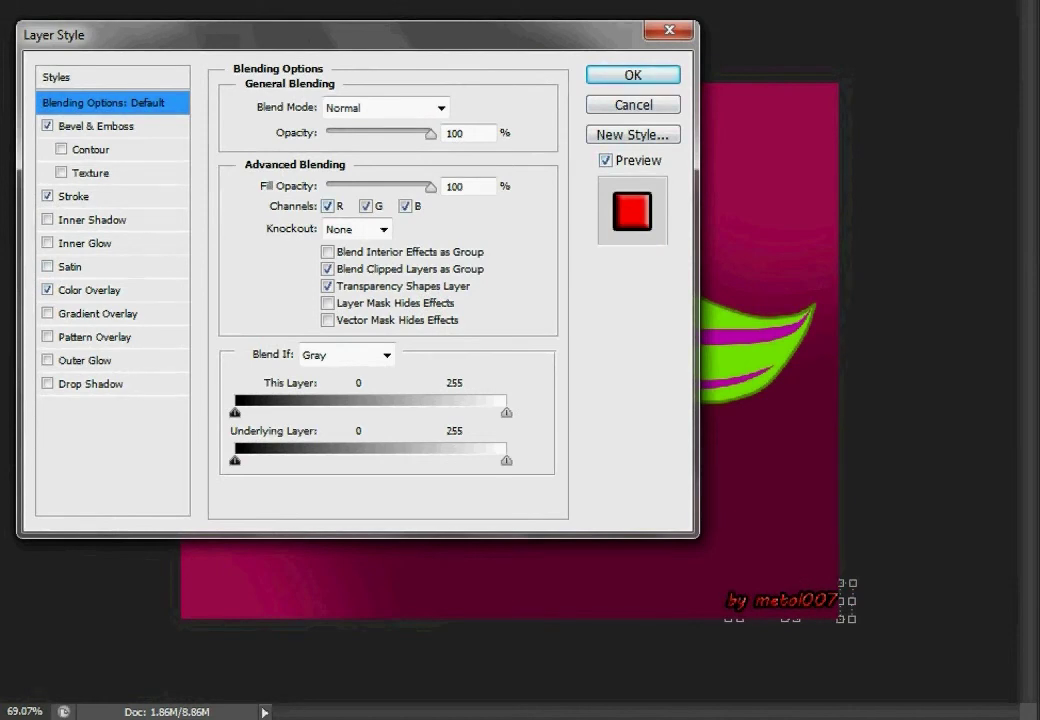
key(Tab)
click(386, 107)
click(327, 206)
click(366, 206)
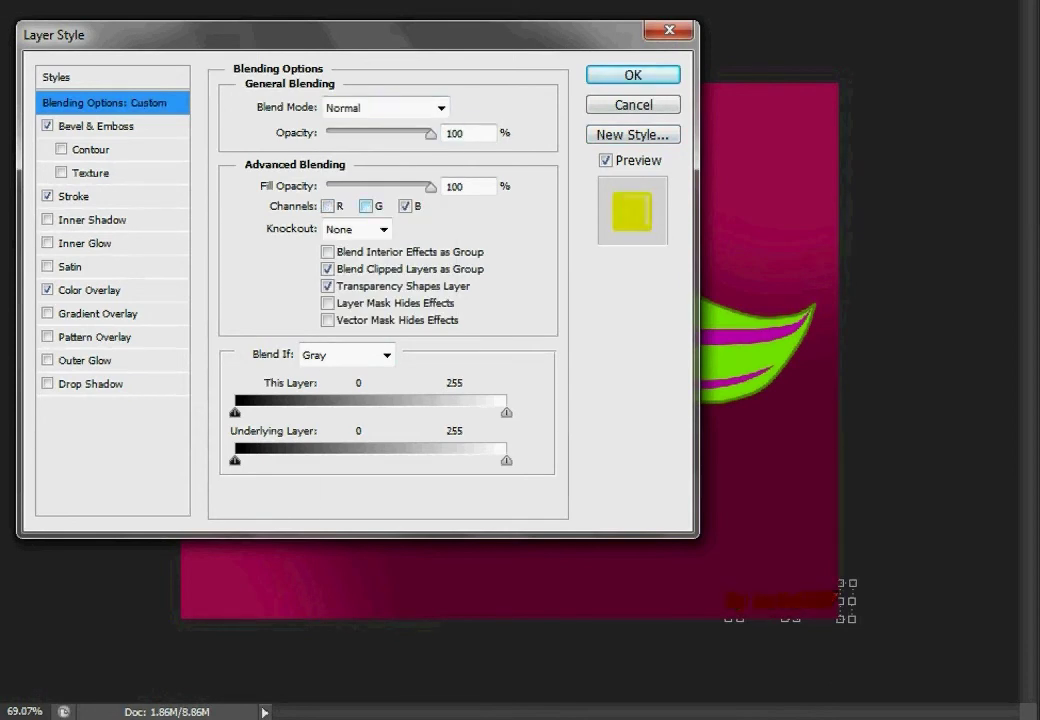
click(405, 206)
click(327, 206)
click(366, 206)
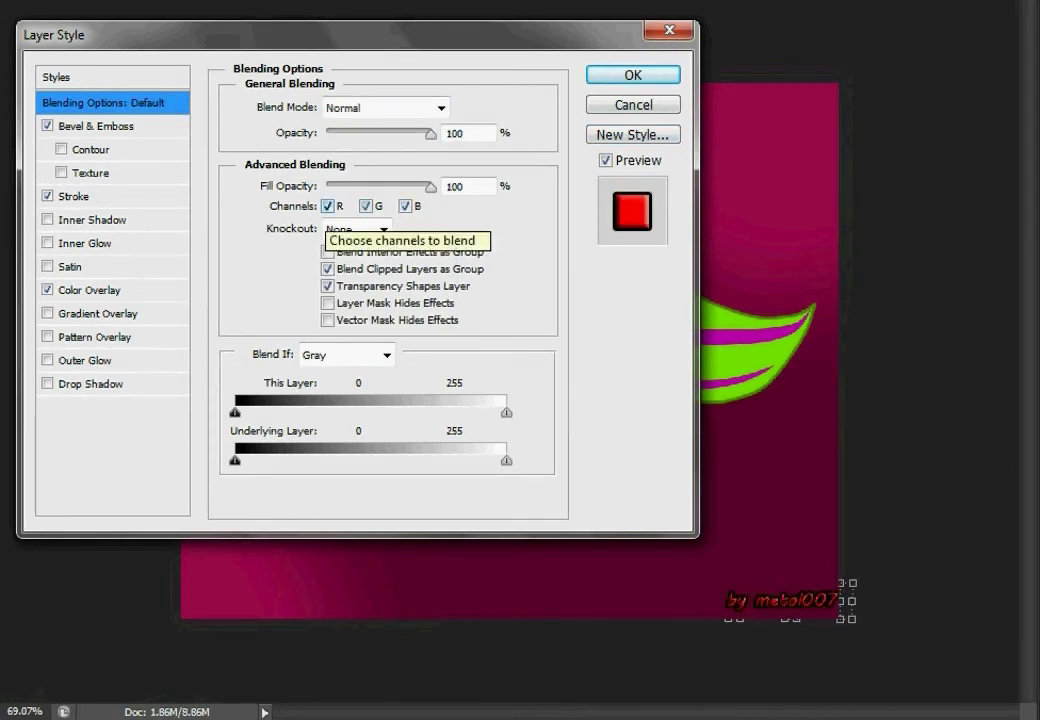
Replace the Color Overlay with a drop shadow (Distance 8, Spread 11, Size 18).
click(47, 290)
click(47, 383)
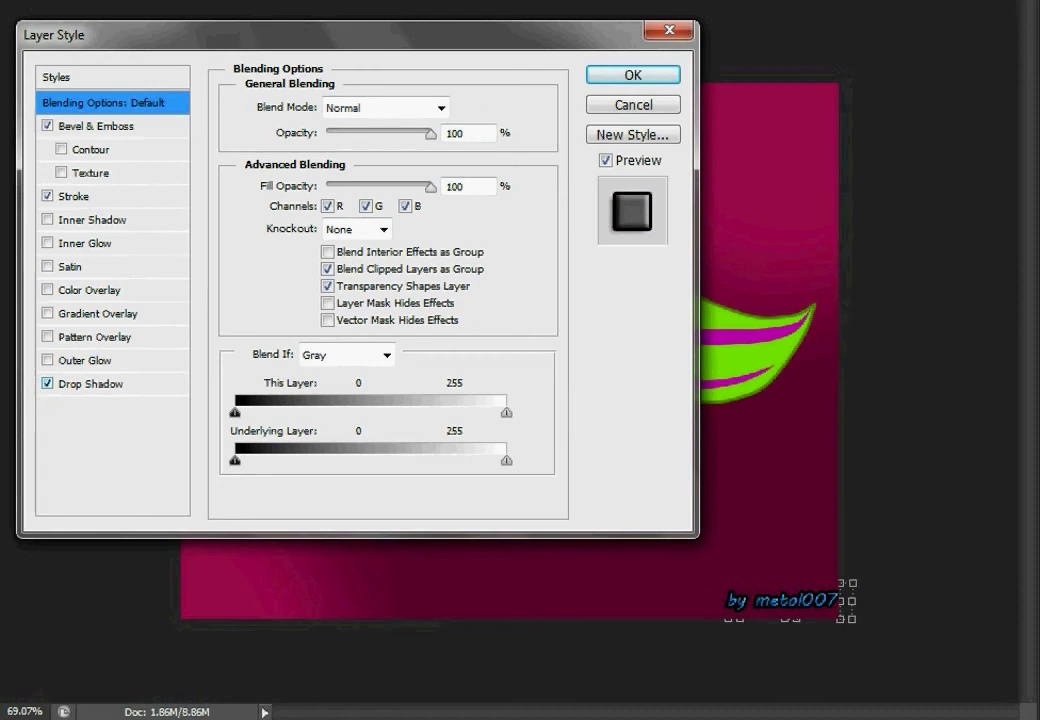
click(90, 383)
text(10010)
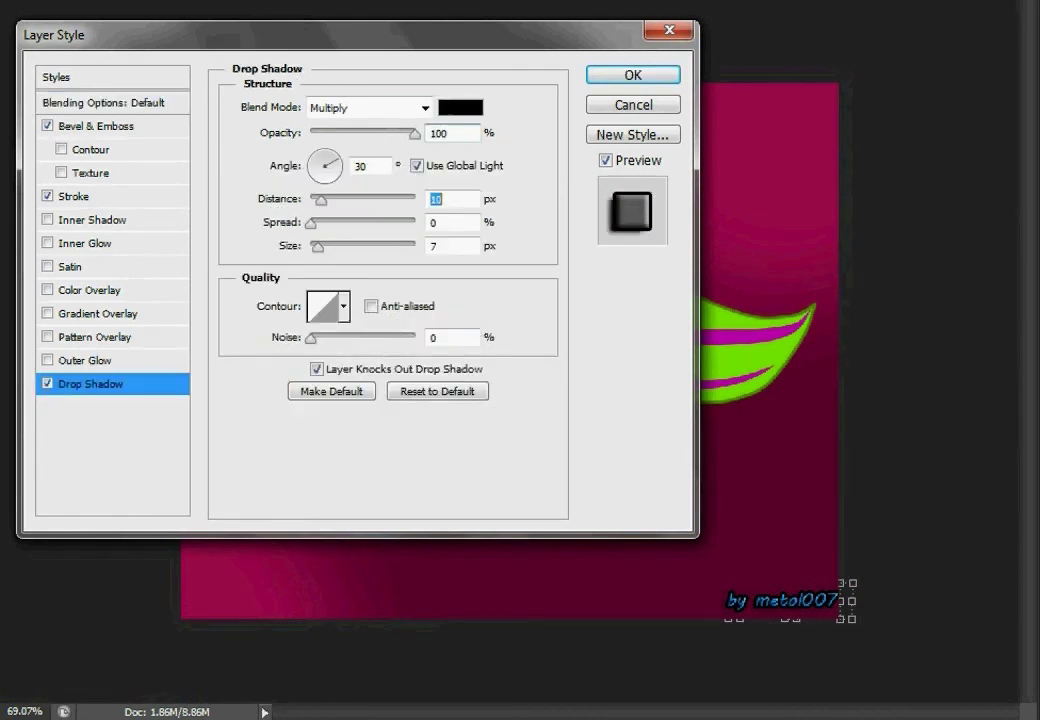
key(Tab)
text(11)
key(Tab)
text(18)
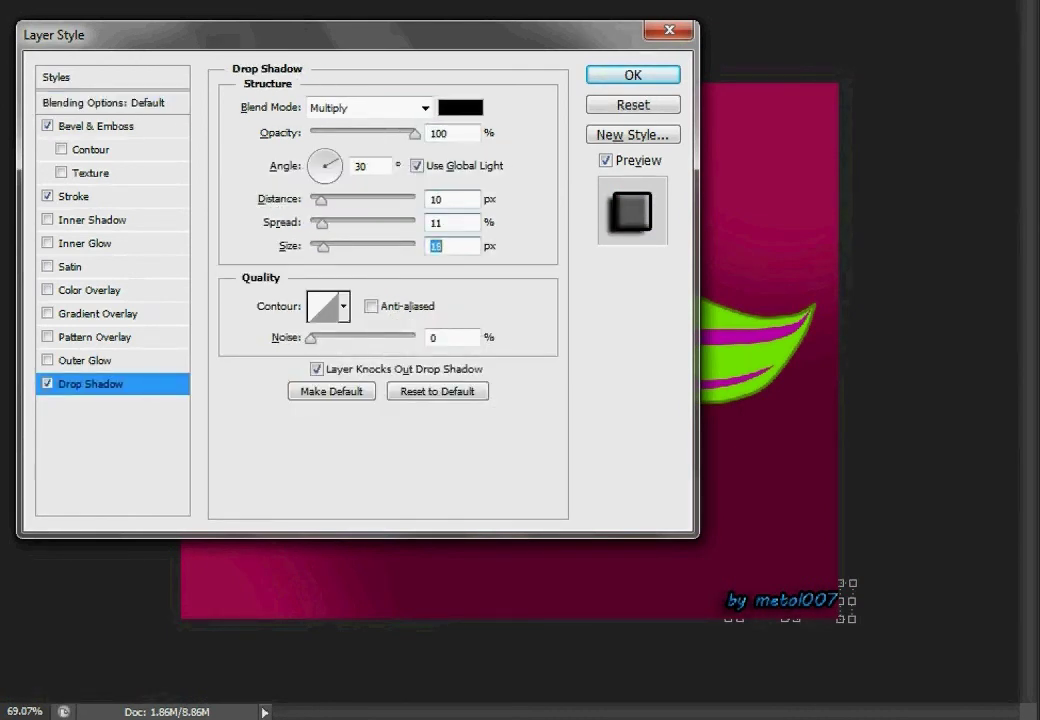
key(shift+Tab)
key(shift+Tab)
key(Down)
key(Down)
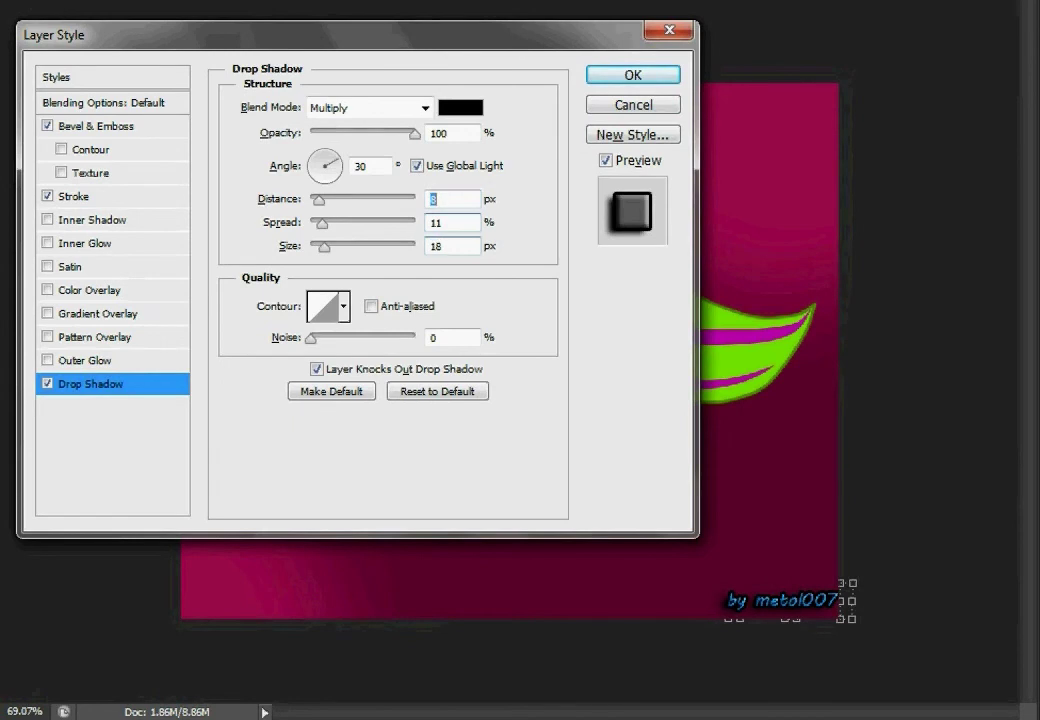
key(Return)
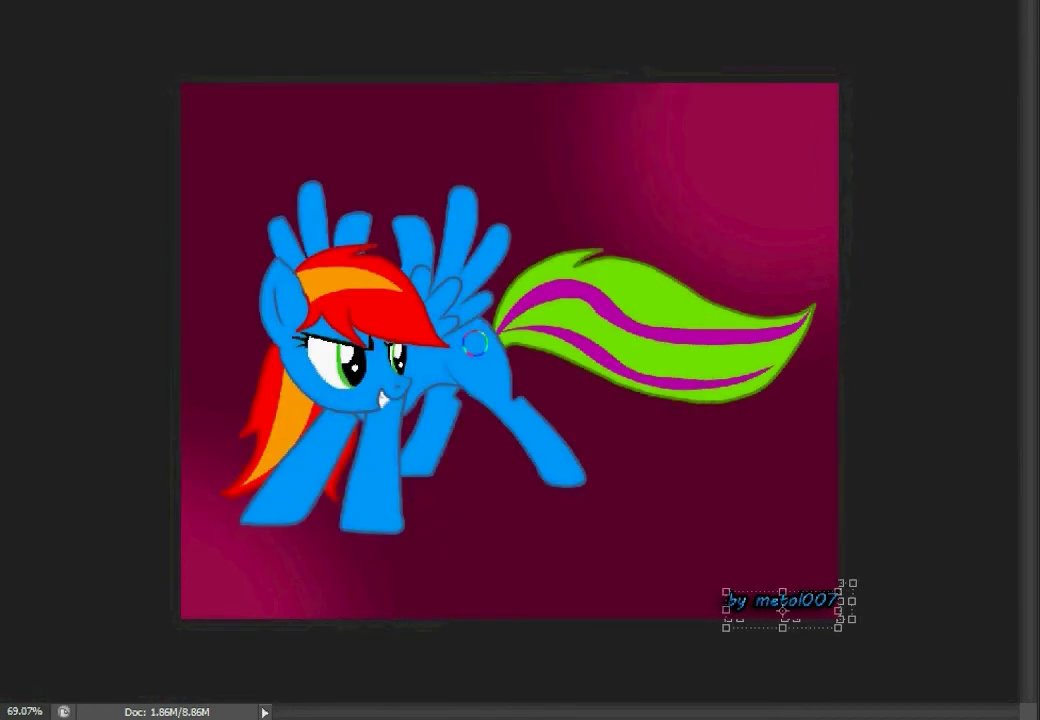
click(475, 343)
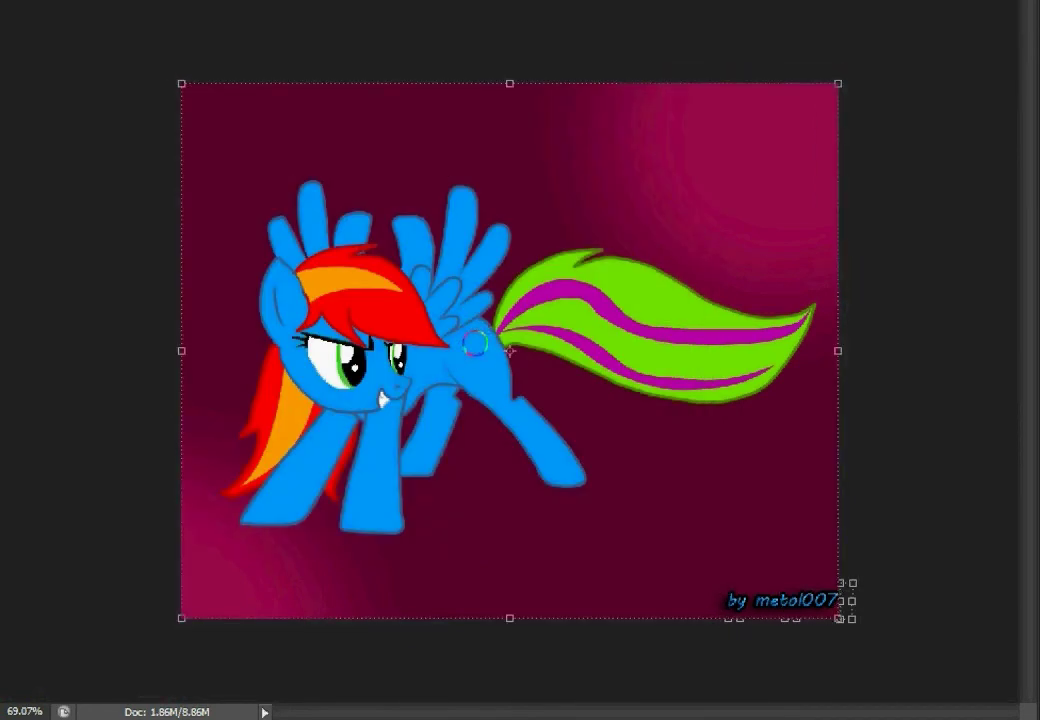
key(Return)
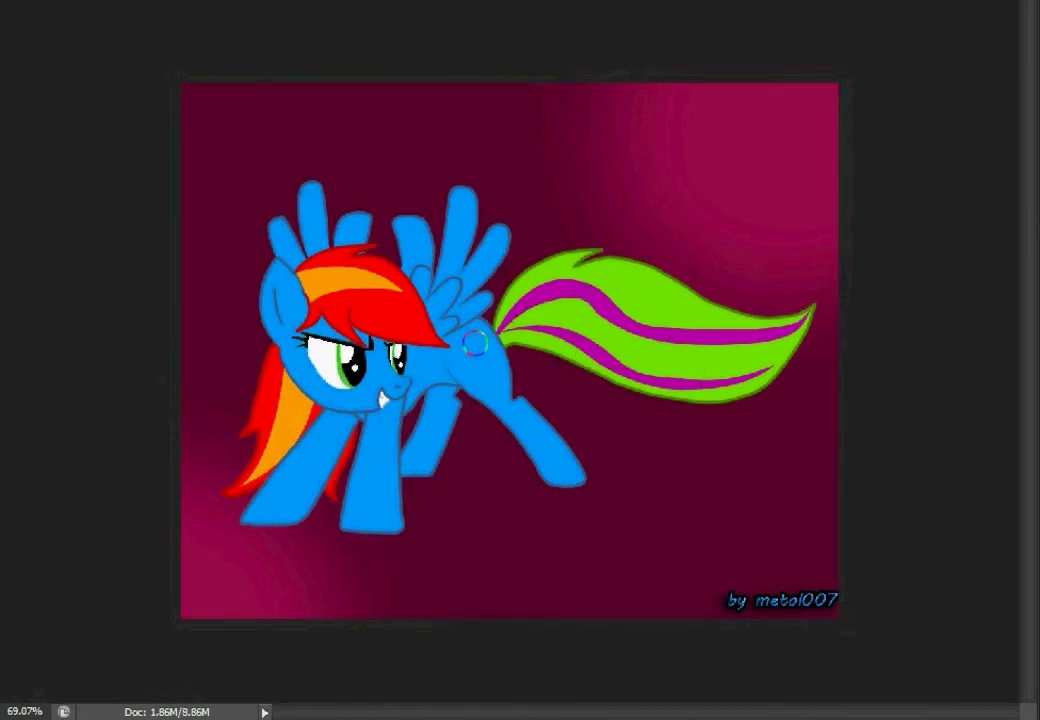
Zoom out to fit the whole signed canvas in view.
key(ctrl+minus)
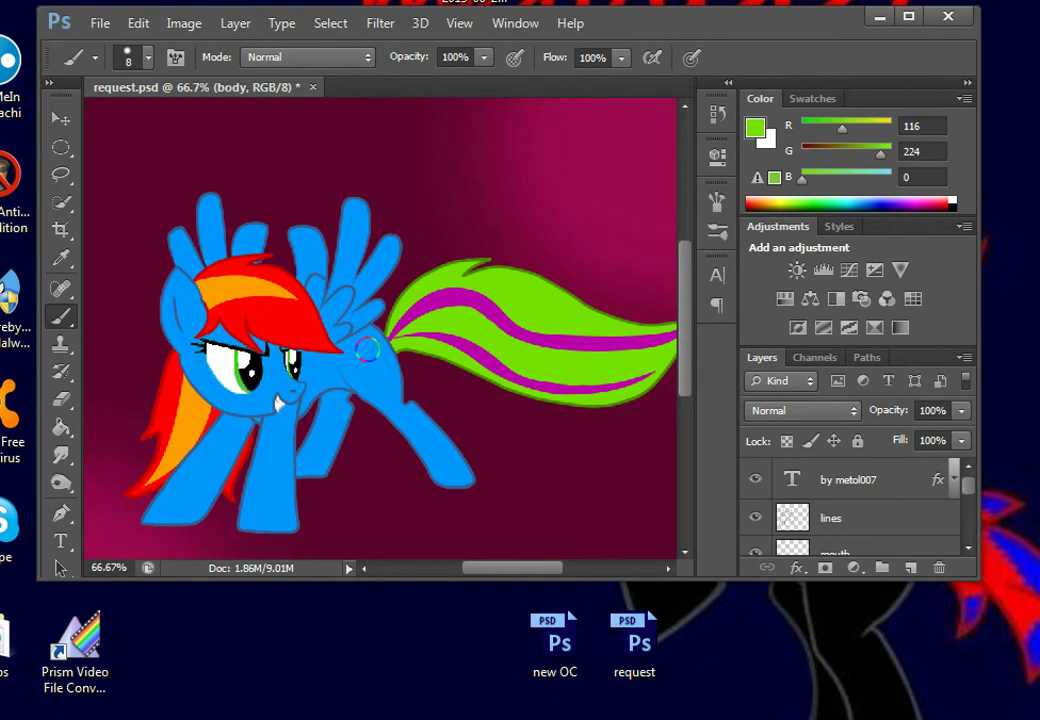
Review the layers list, then show the signed pony in Full Screen Mode.
scroll(855, 510, down, 3)
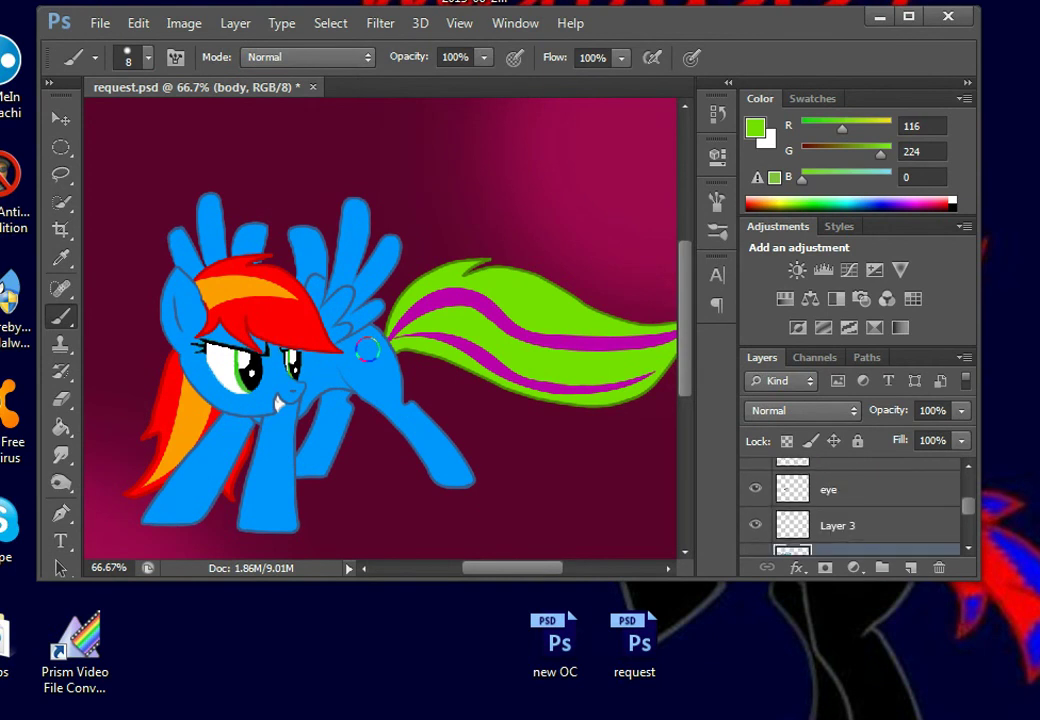
scroll(855, 510, down, 2)
scroll(855, 510, down, 1)
scroll(855, 510, up, 1)
scroll(855, 510, up, 5)
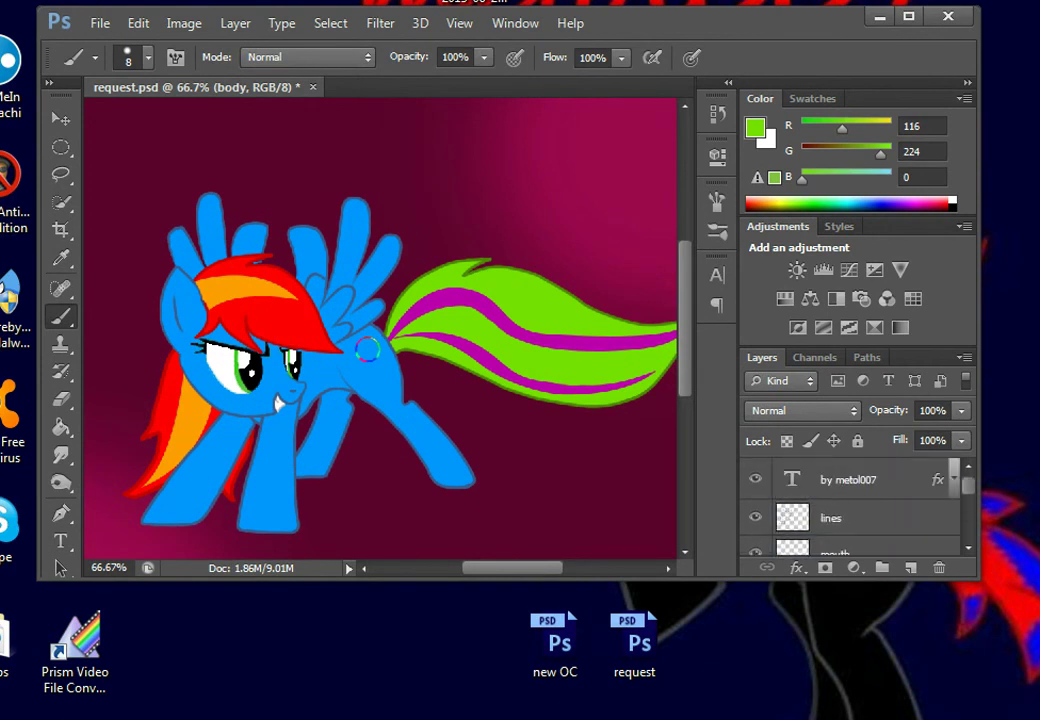
key(f)
key(f)
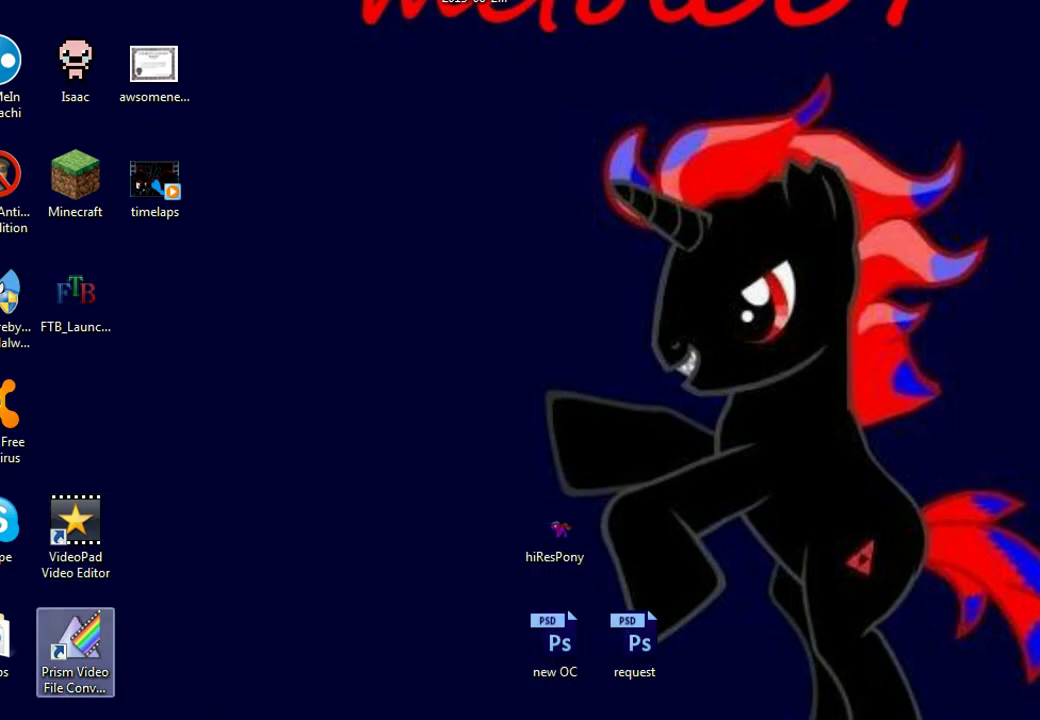
Drag the VideoPad and Prism Video File Converter shortcuts into the lower-left icon column.
drag(75, 635, 478, 300)
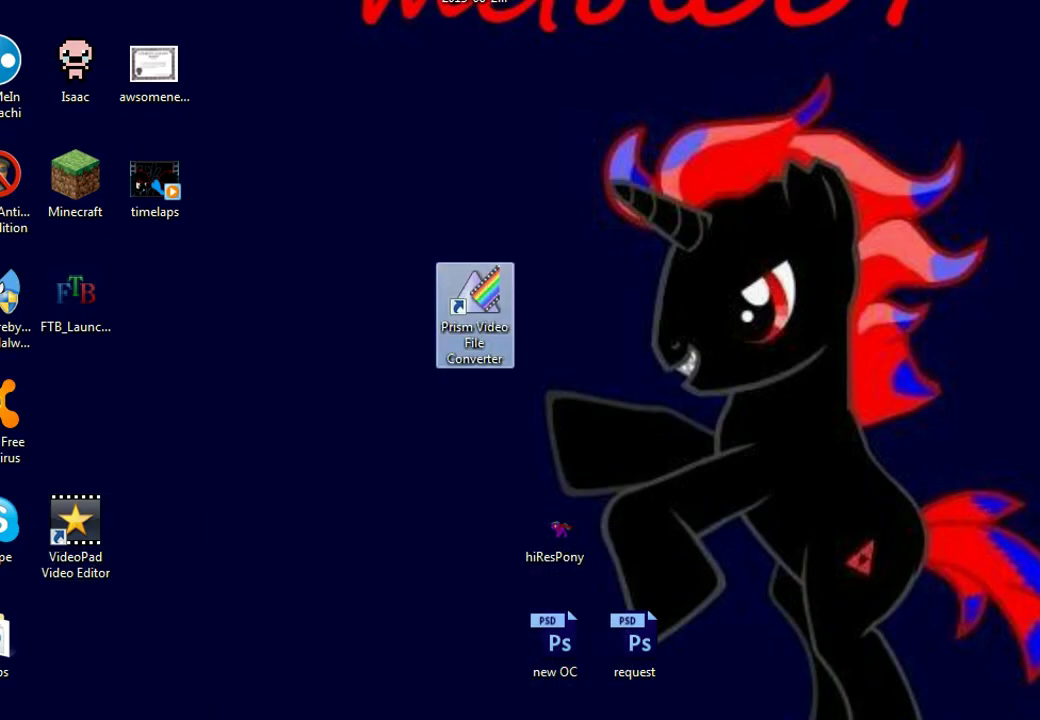
drag(75, 520, 475, 190)
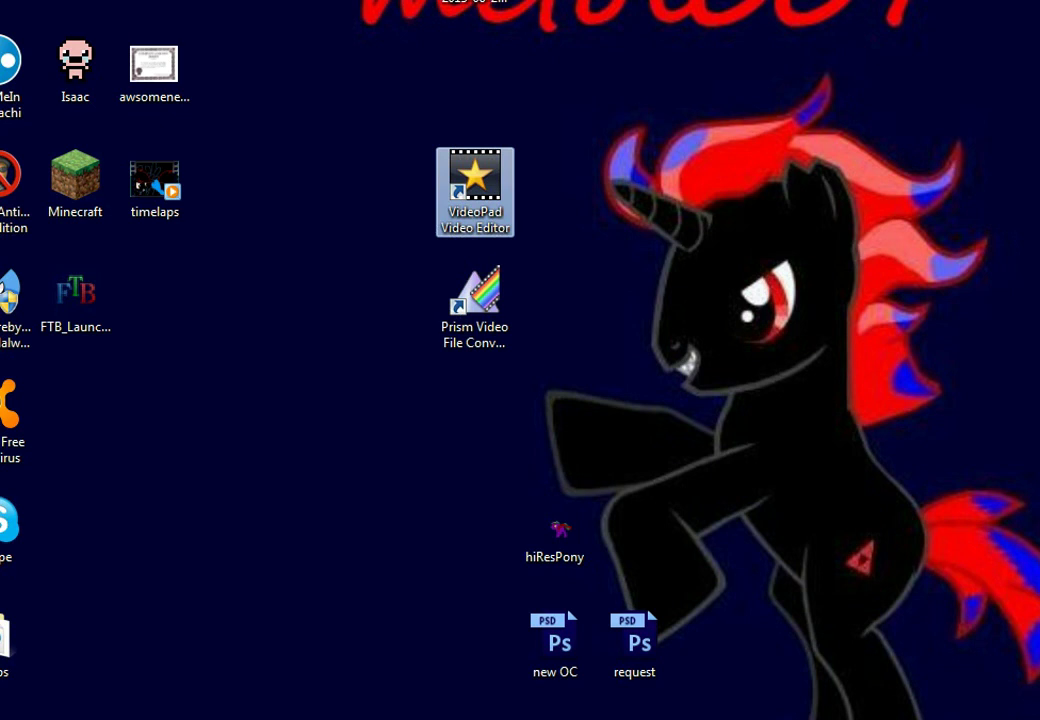
mouse_move(475, 300)
mouse_down()
mouse_move(232, 570)
mouse_move(78, 655)
mouse_up()
mouse_move(475, 185)
mouse_down()
mouse_move(418, 228)
mouse_move(104, 555)
mouse_up()
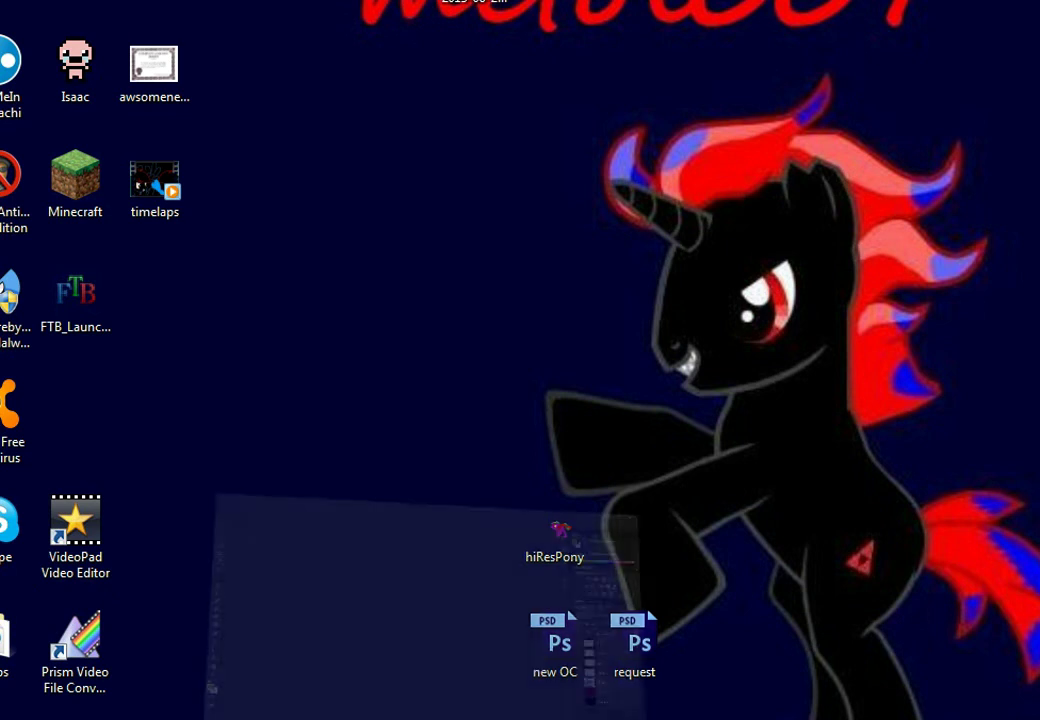